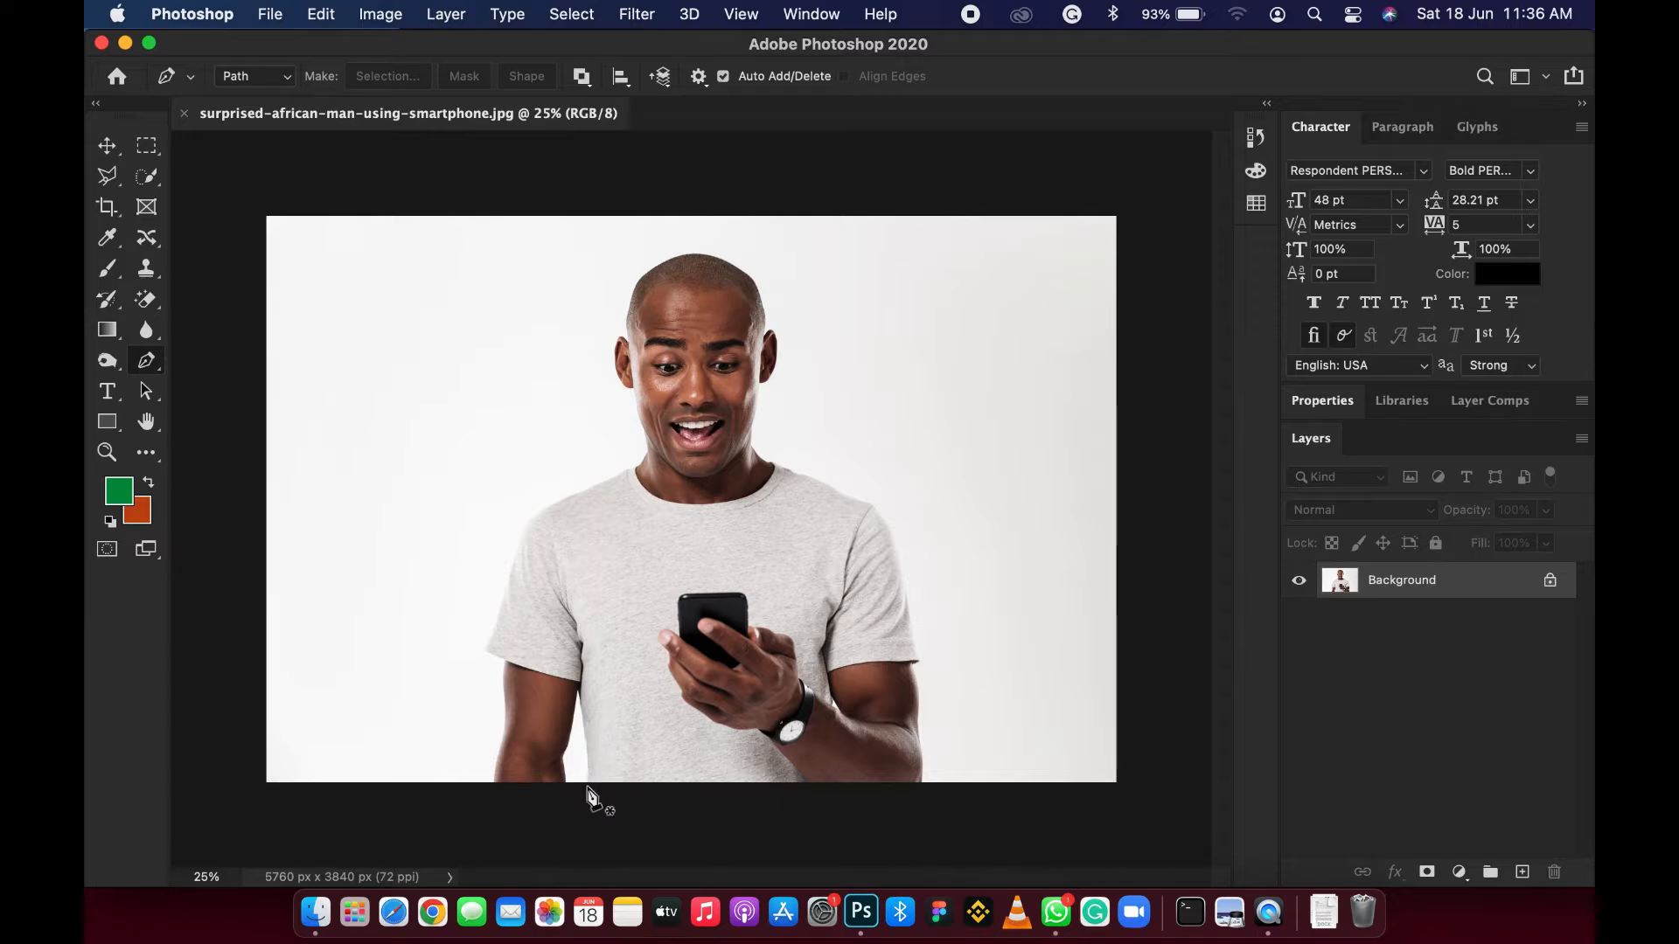
Step: Start a Pen tool path just below the image and trace the shirt's side edge up to the tip of the armpit gap
scroll(610, 800, "up", 10)
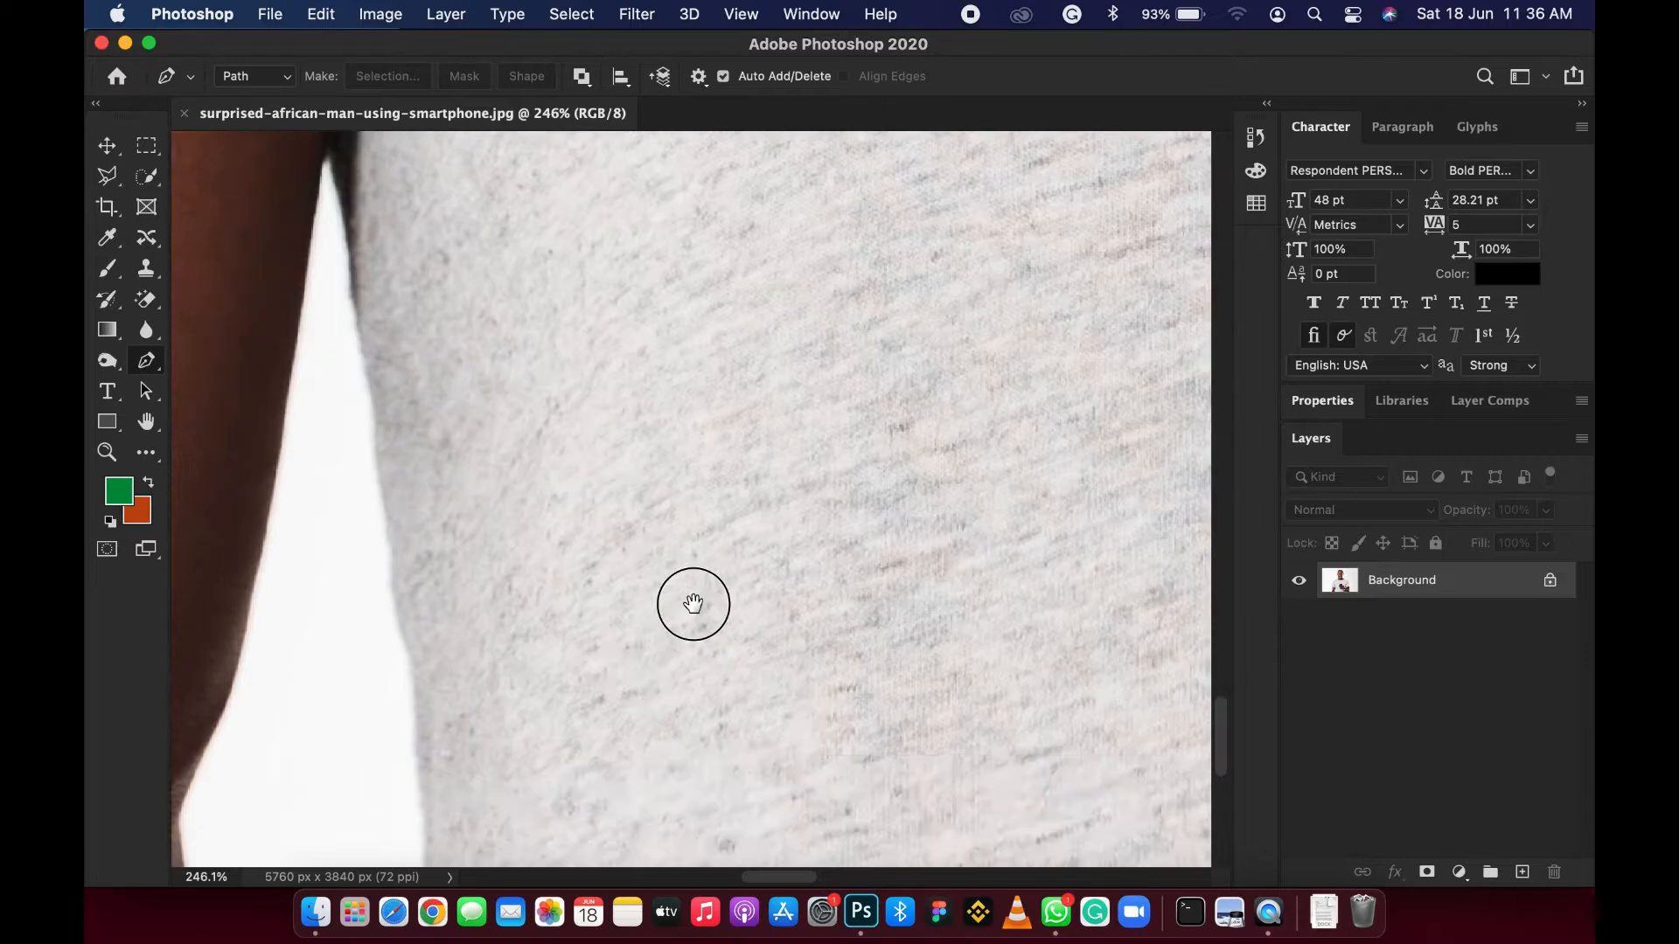
left_click_drag(694, 604, 795, 399)
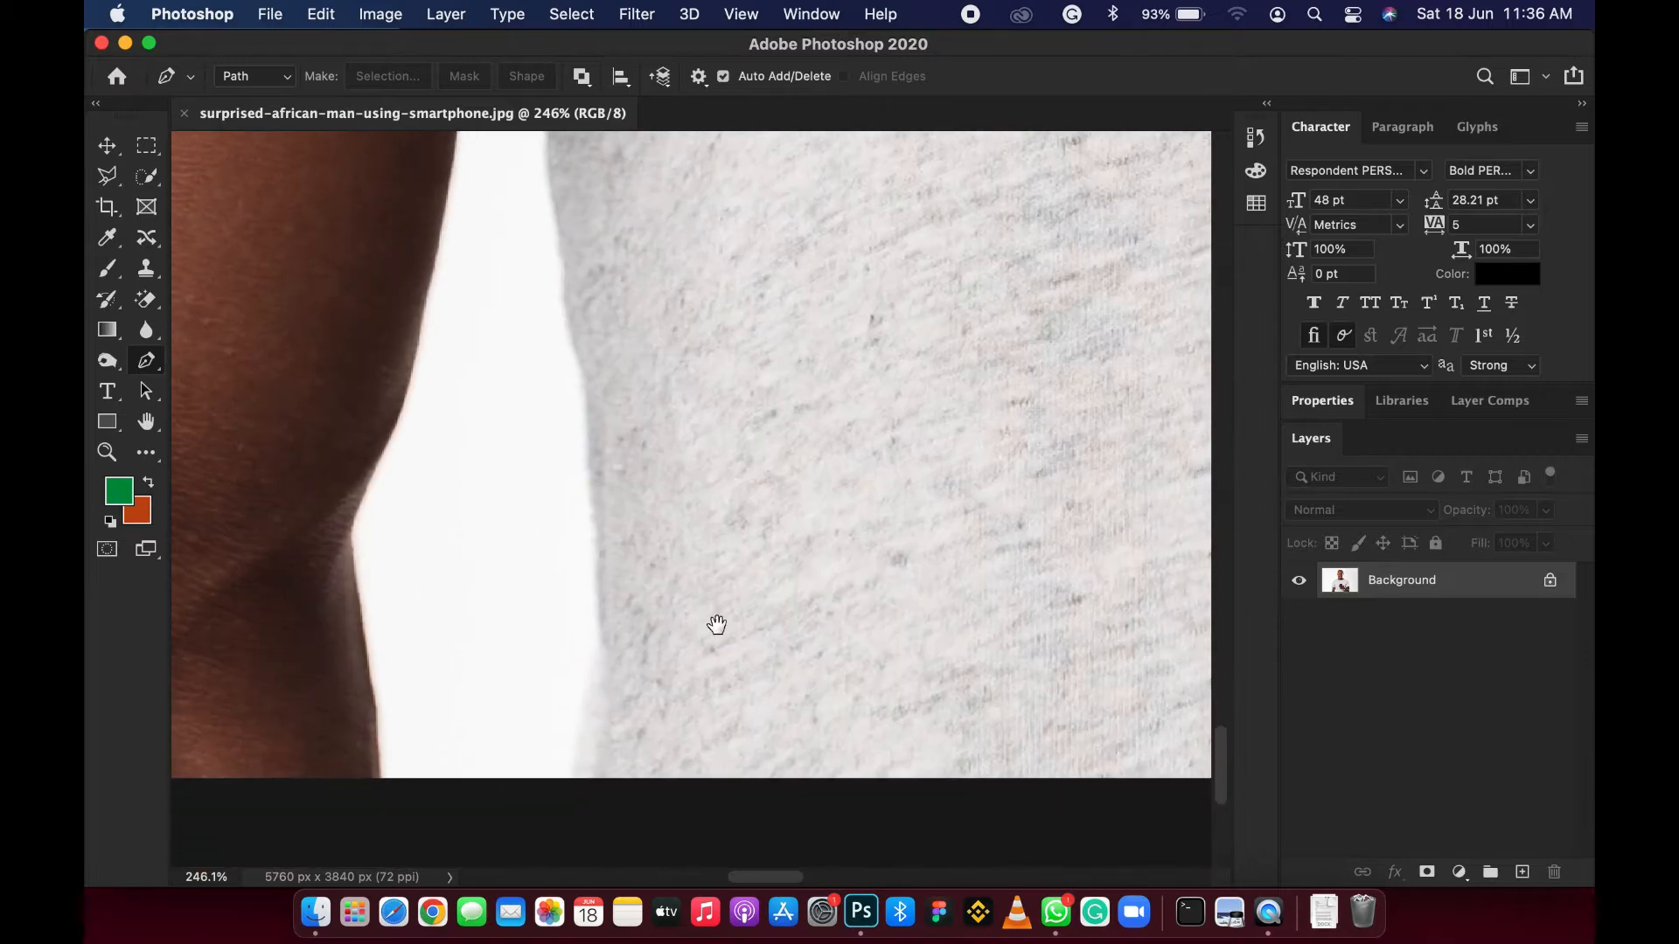
left_click_drag(709, 679, 723, 580)
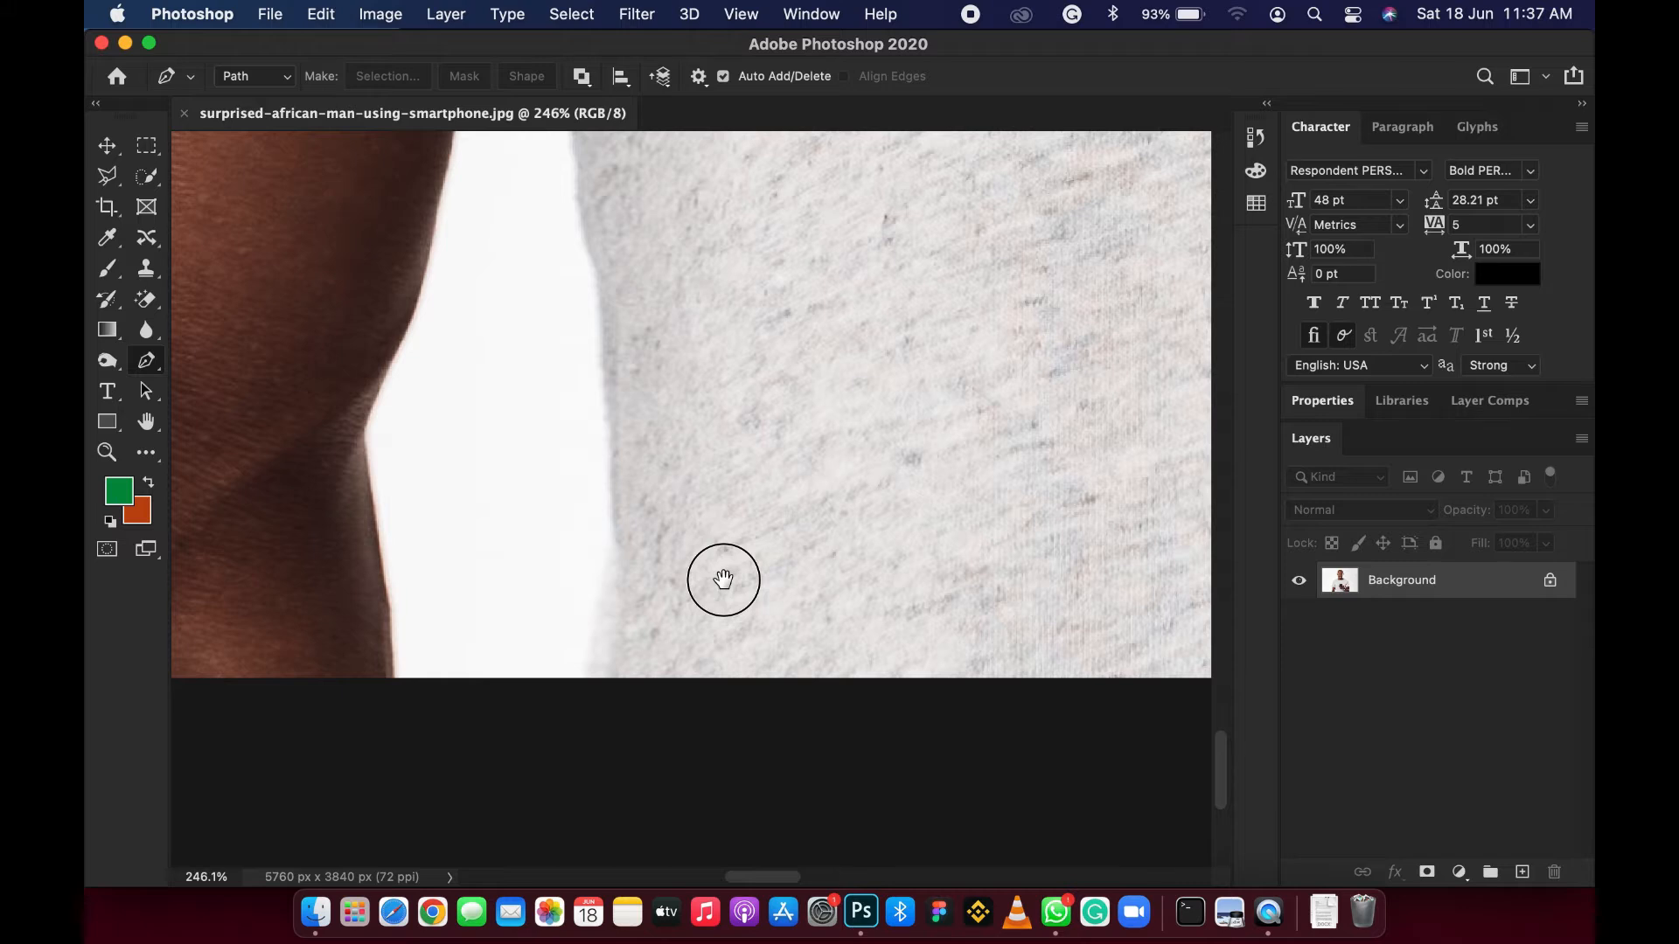
left_click(596, 692)
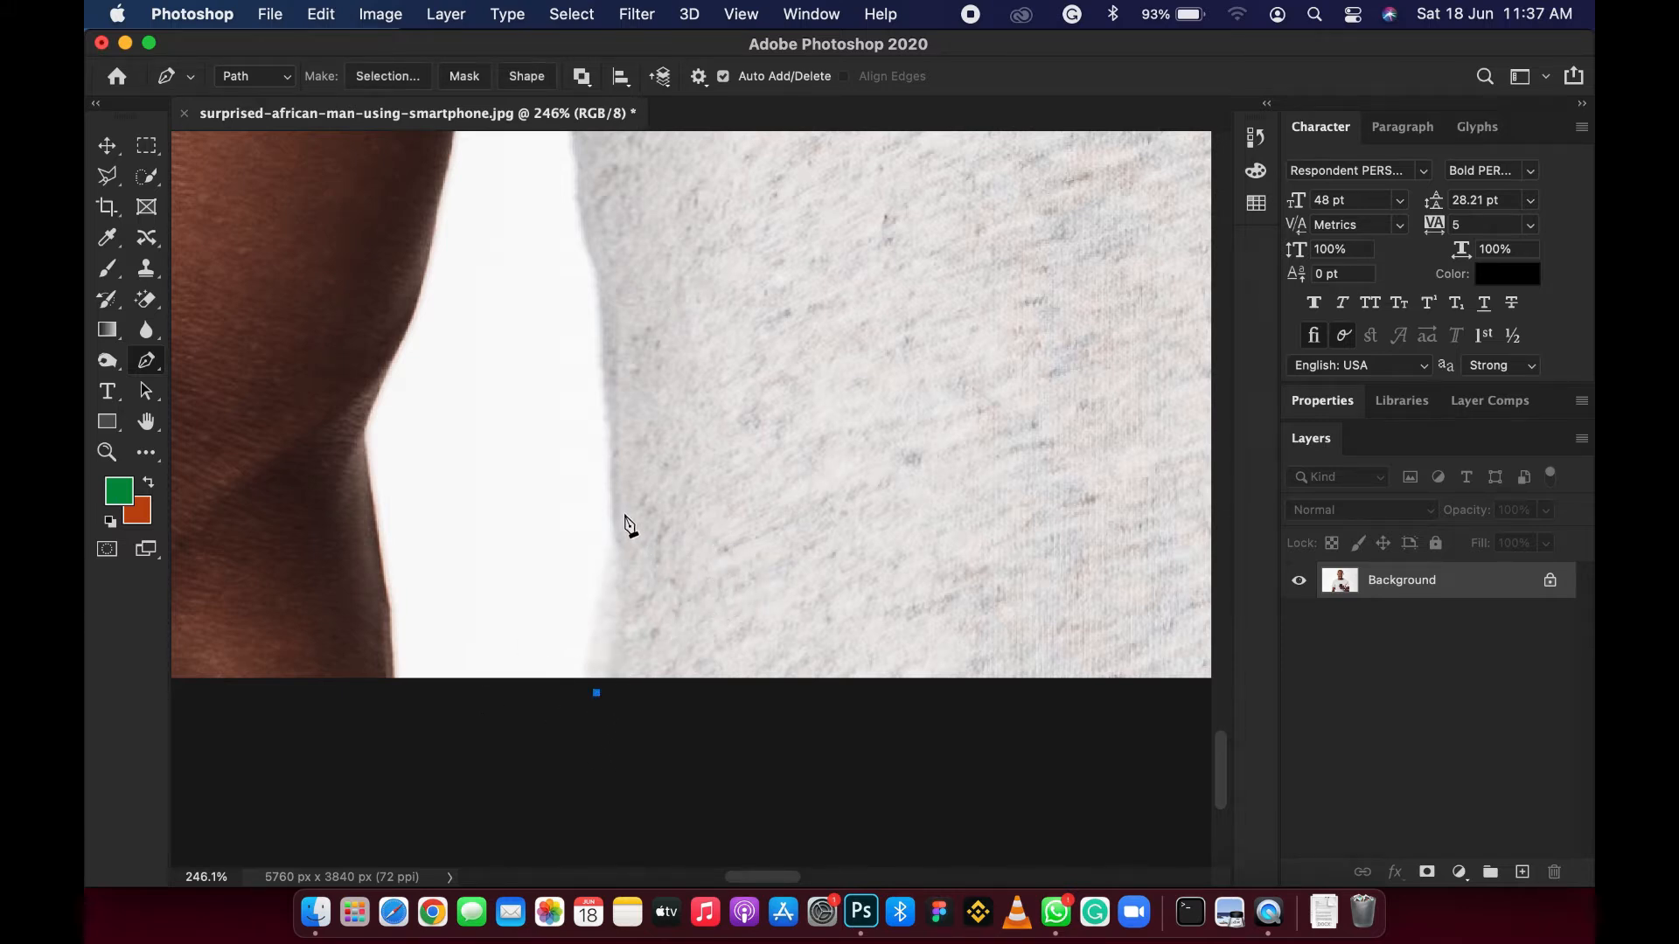
left_click_drag(621, 513, 610, 457)
left_click_drag(608, 272, 610, 527)
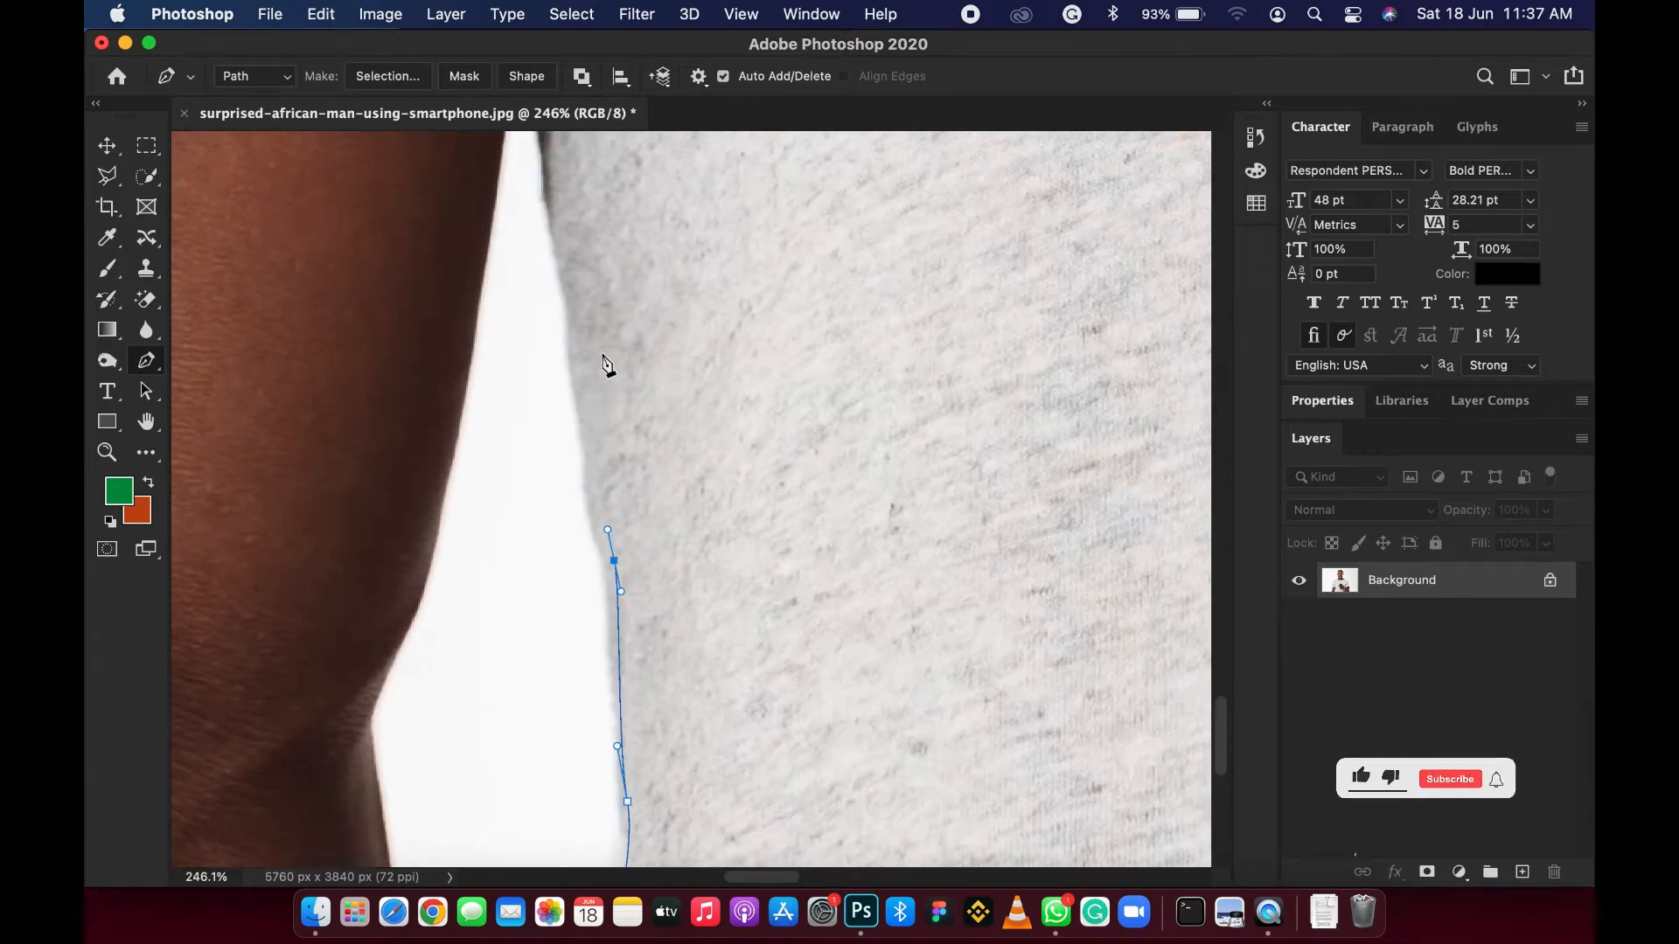
left_click_drag(577, 343, 607, 521)
left_click(573, 374)
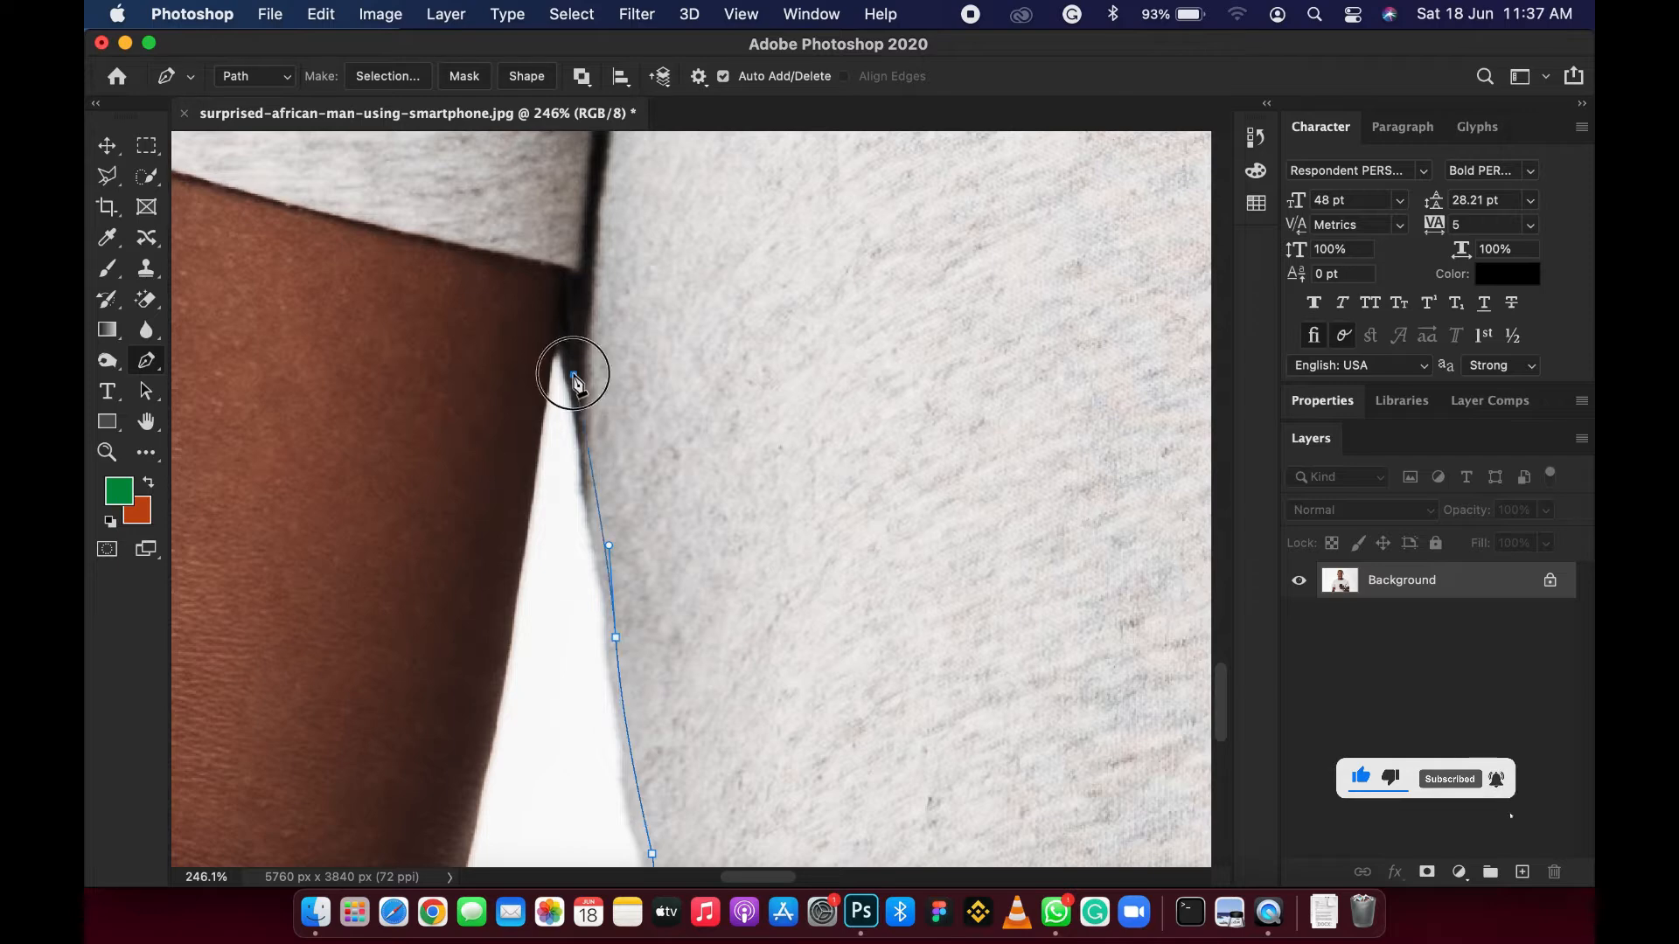
left_click(556, 337)
Step: Continue the path from the armpit gap down the arm's inner edge and around the elbow crease
scroll(547, 472, "down", 5)
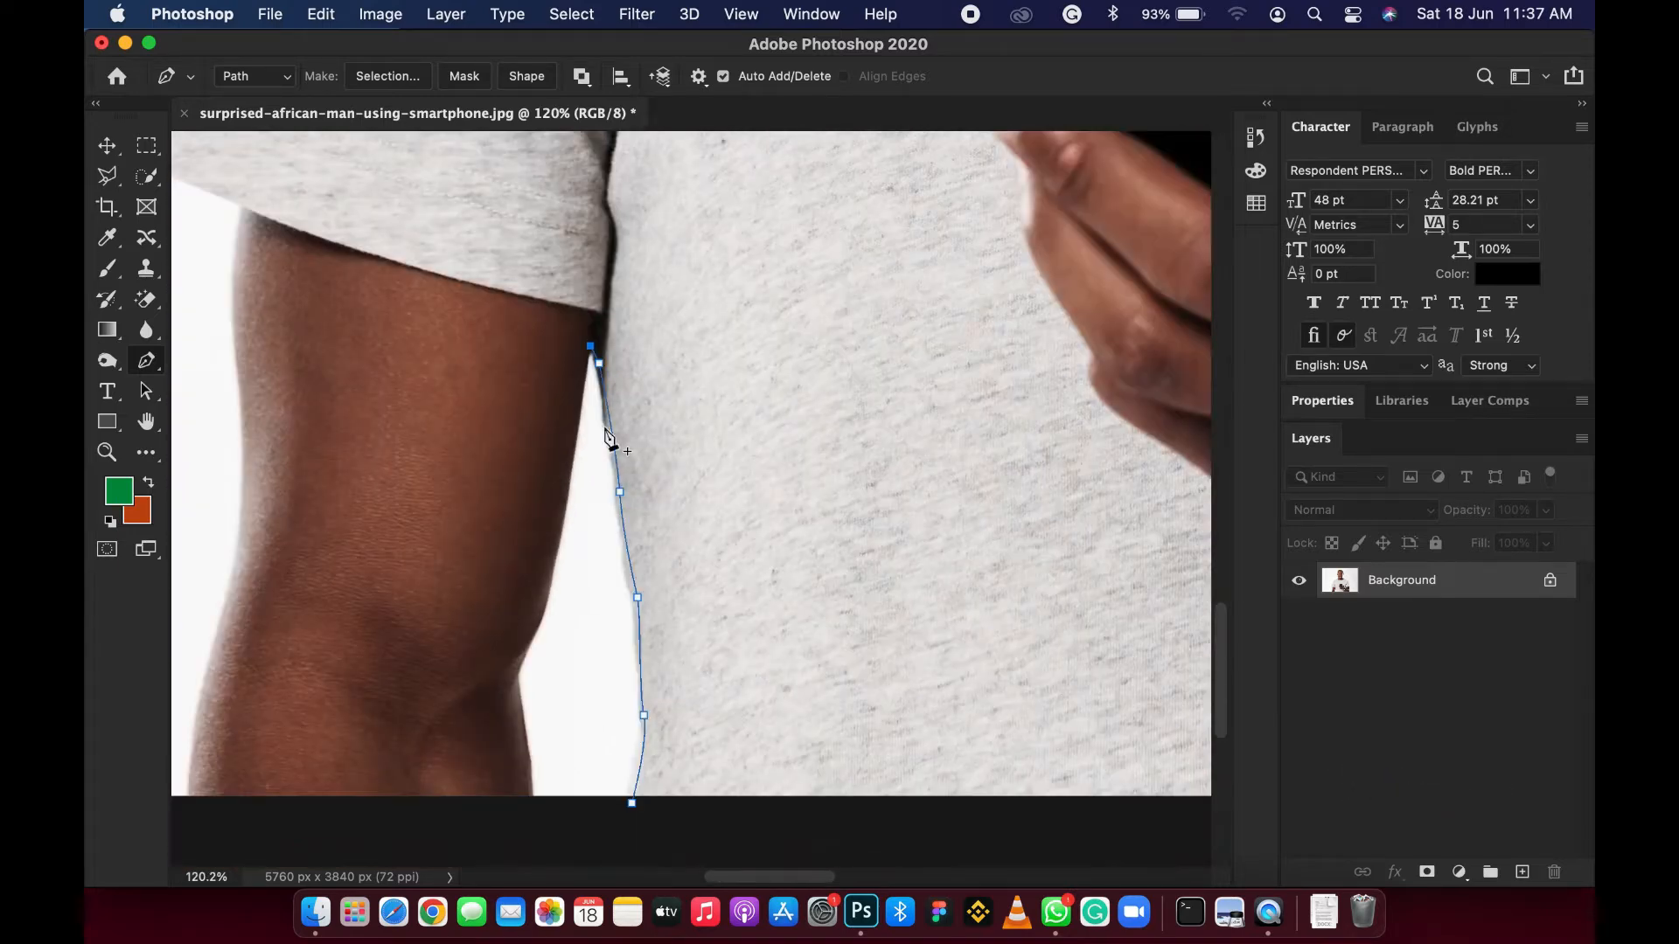
scroll(562, 600, "up", 1)
left_click_drag(543, 601, 584, 472)
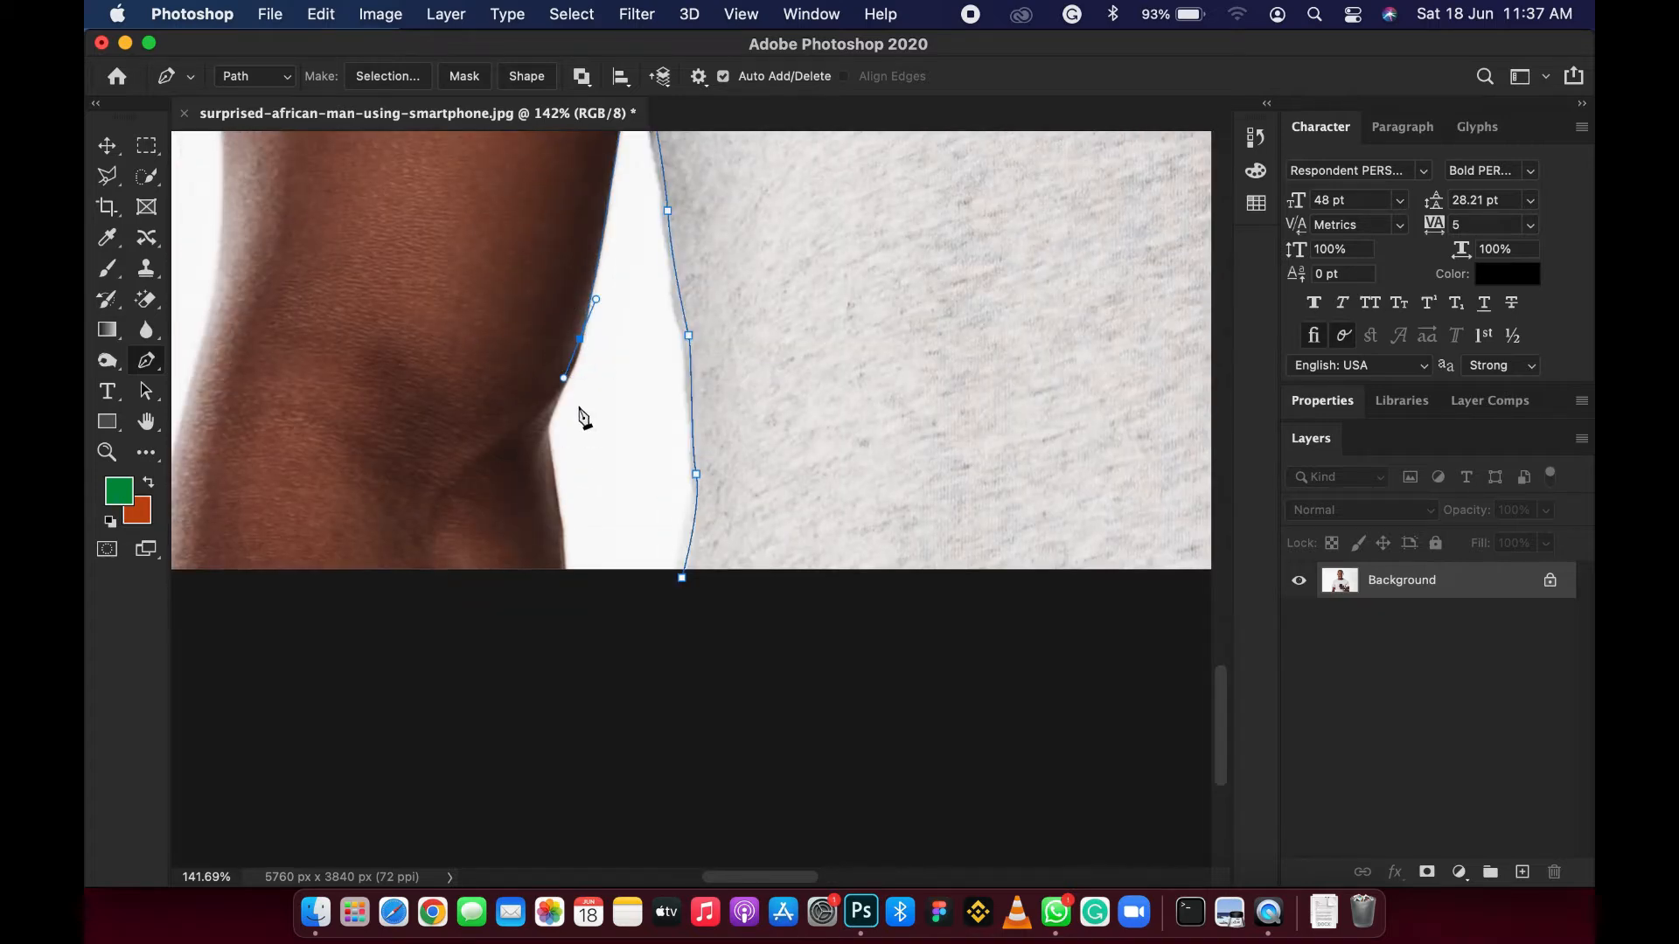
scroll(578, 409, "up", 10)
scroll(531, 434, "down", 2)
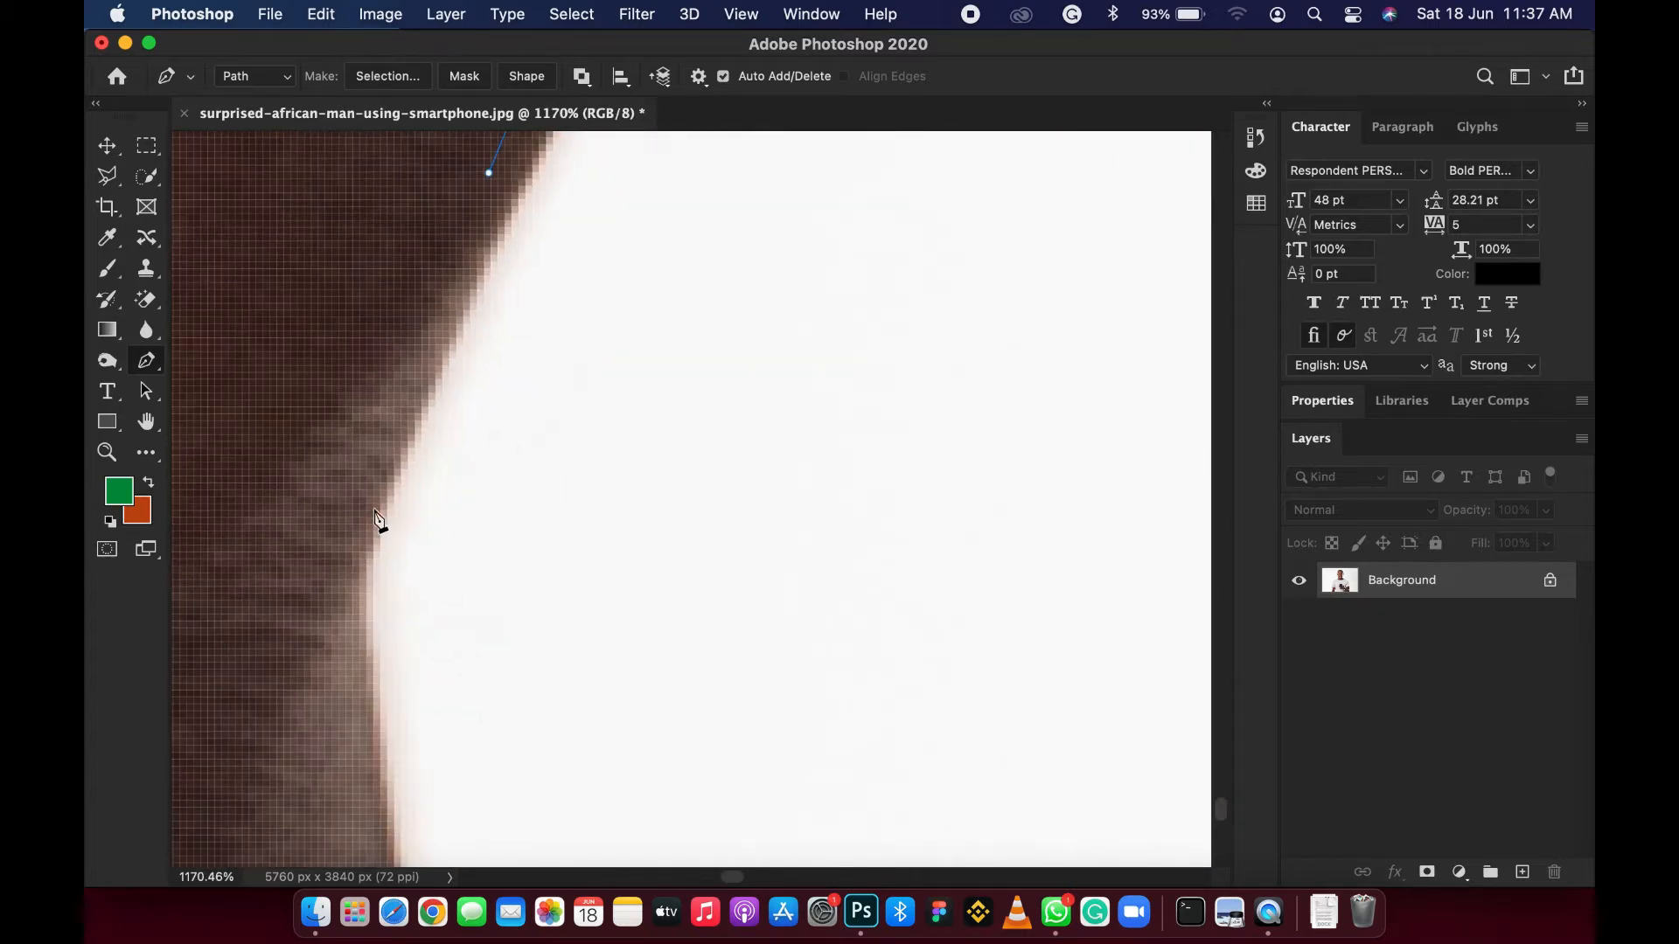
scroll(551, 430, "down", 1)
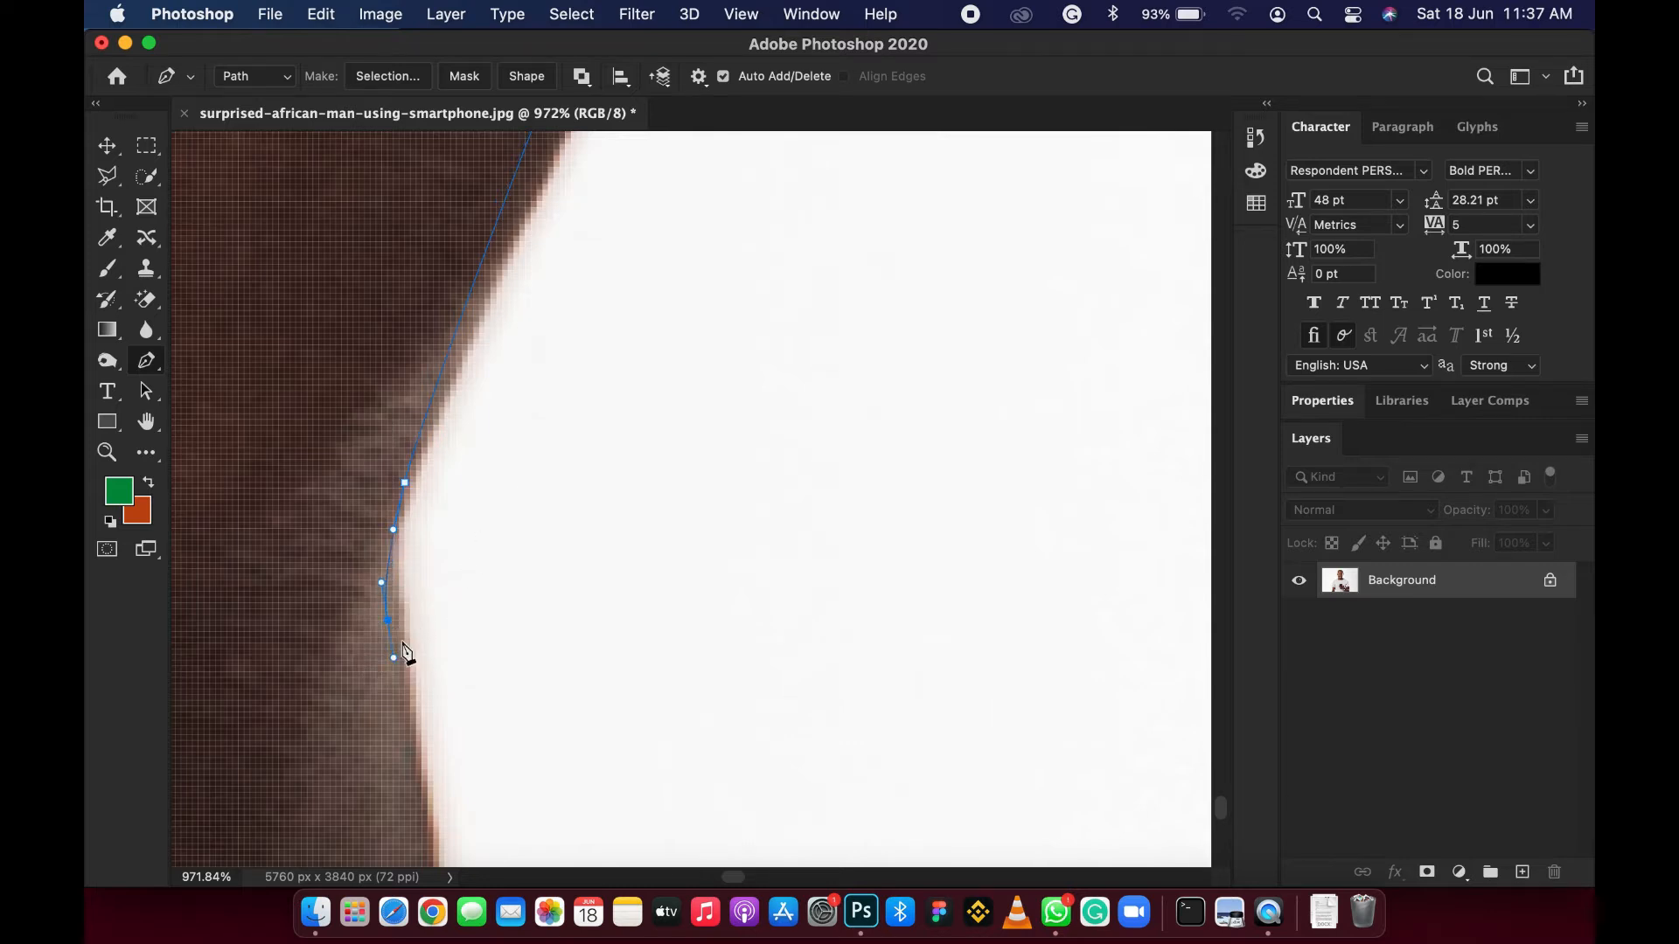
scroll(494, 581, "down", 2)
scroll(519, 584, "down", 4)
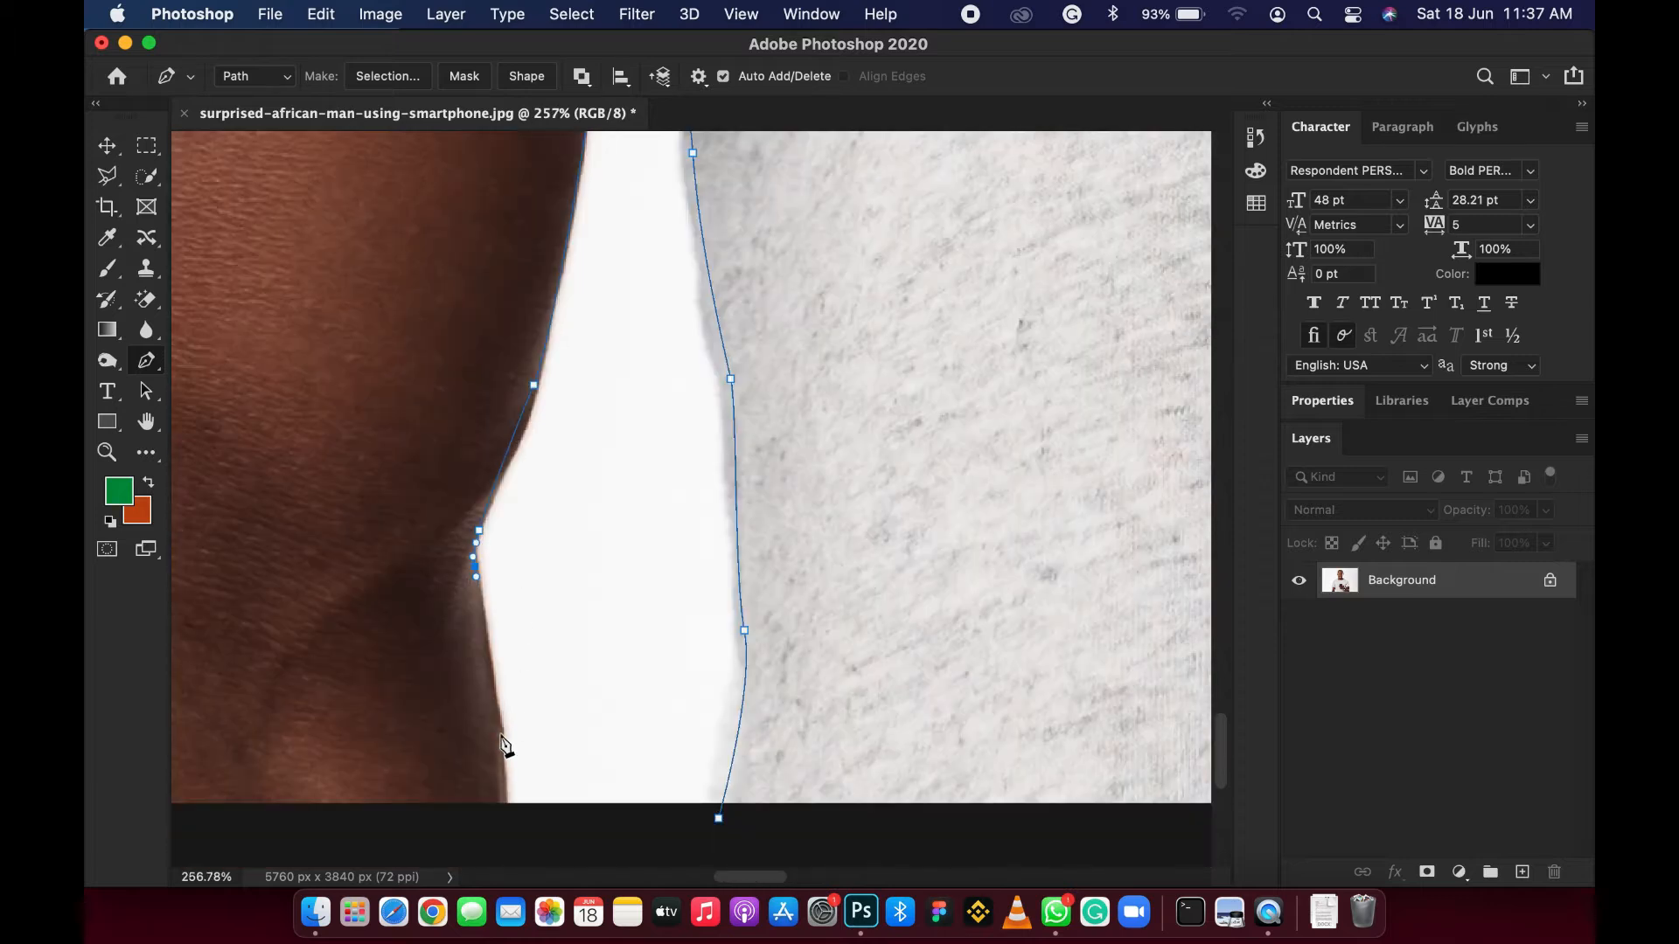
Step: Extend the path from the elbow crease along the inner forearm to the image's lower edge
scroll(498, 730, "up", 4)
scroll(551, 593, "down", 2)
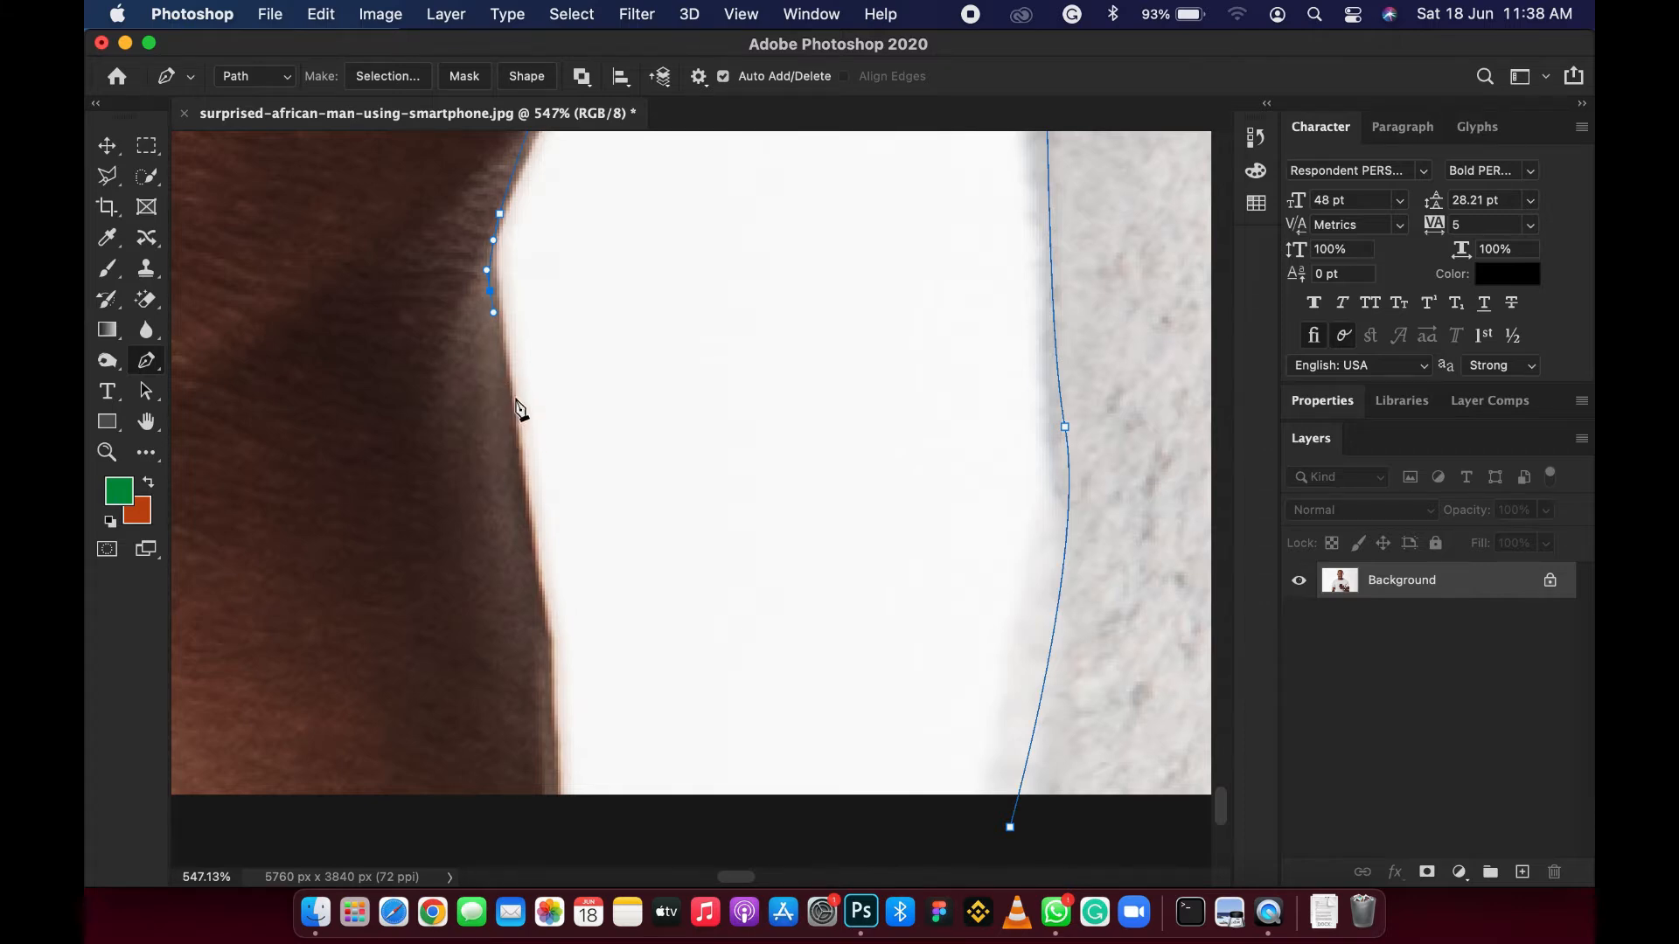
left_click(528, 595)
scroll(603, 557, "down", 1)
left_click_drag(556, 772, 554, 820)
Step: Carry the path outside the canvas beneath the forearm and up to the forearm's outer edge
scroll(555, 820, "down", 10)
scroll(550, 764, "up", 2)
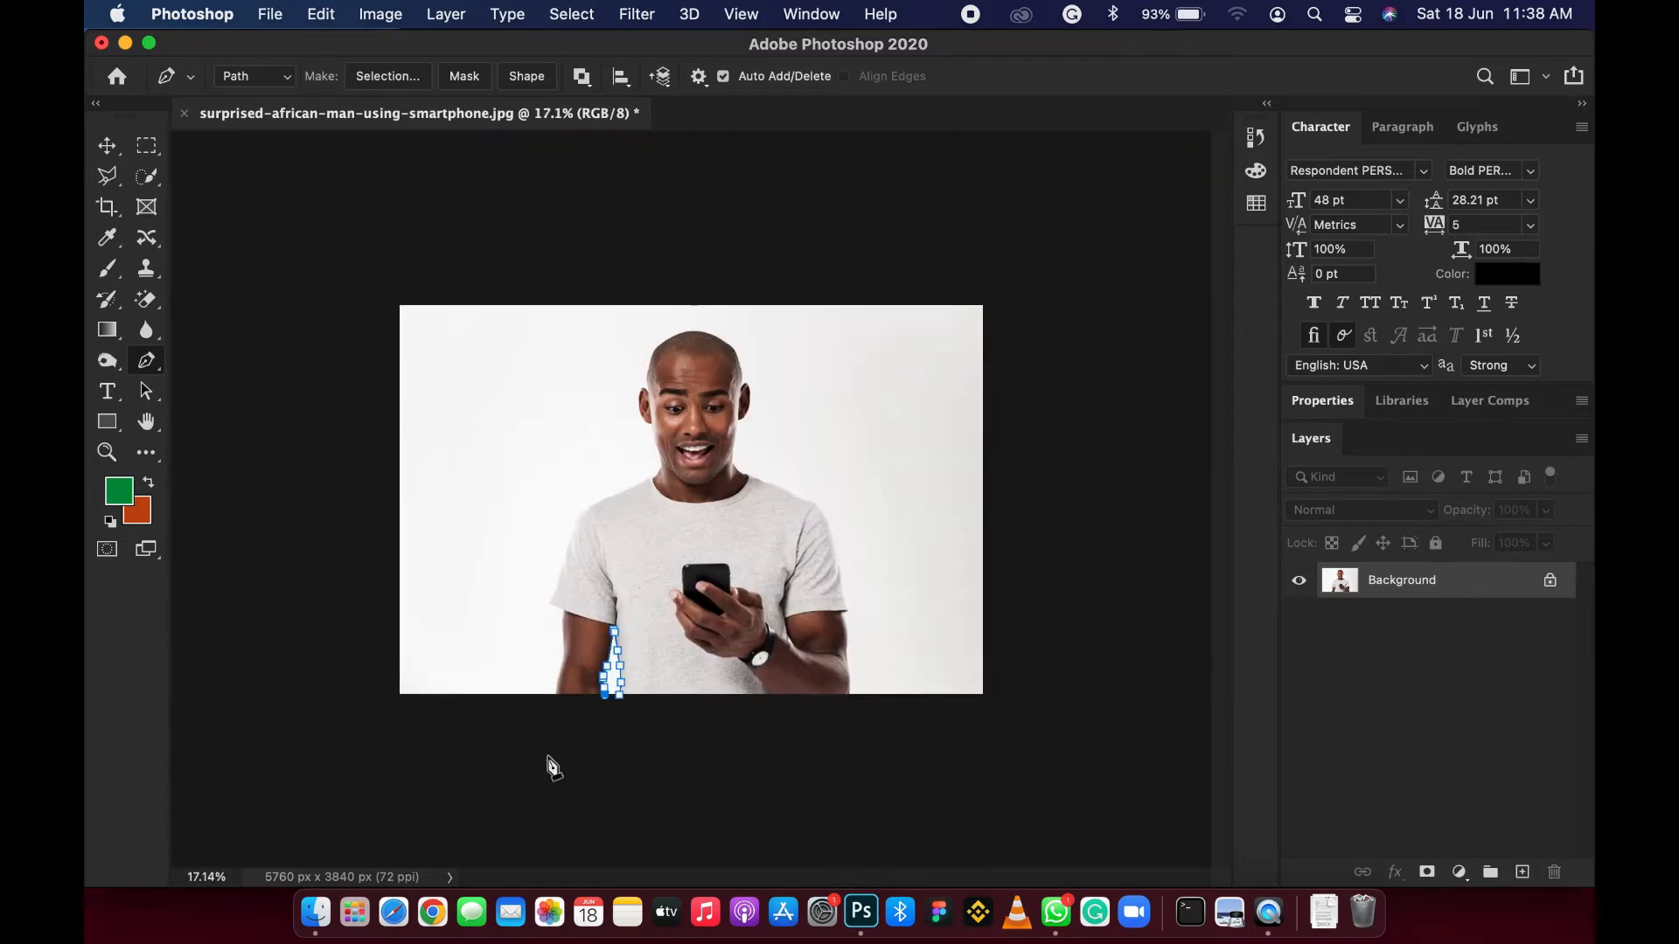
scroll(552, 750, "up", 3)
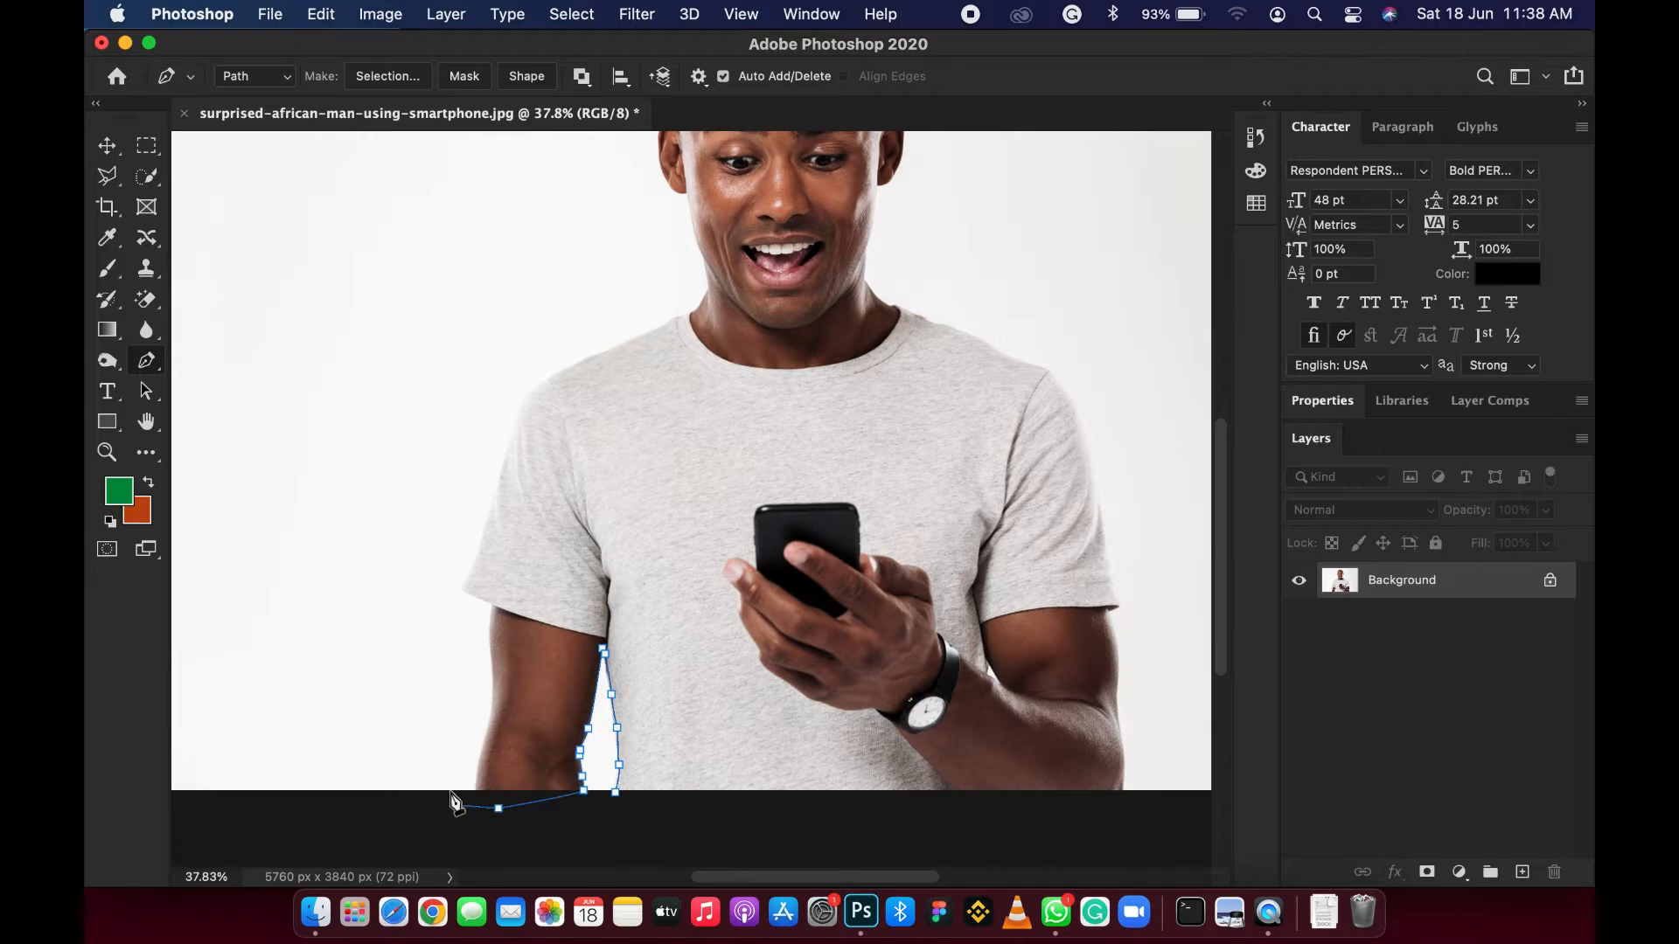
scroll(456, 815, "up", 1)
scroll(455, 807, "up", 3)
left_click_drag(467, 734, 585, 360)
scroll(555, 446, "up", 1)
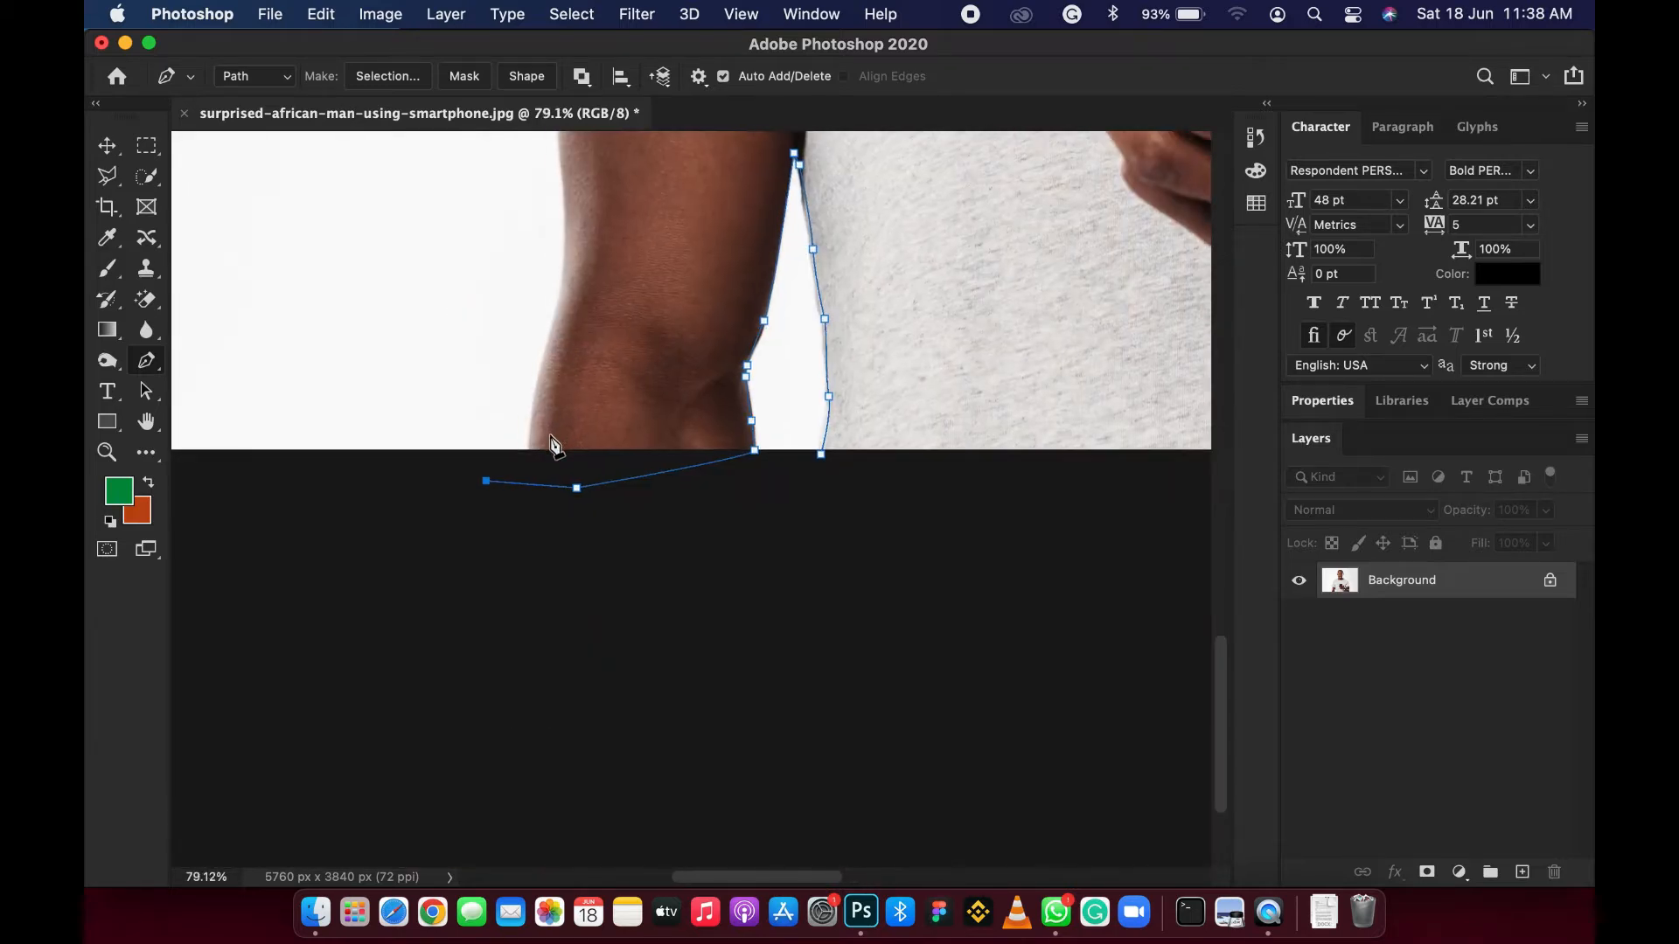
scroll(516, 464, "up", 9)
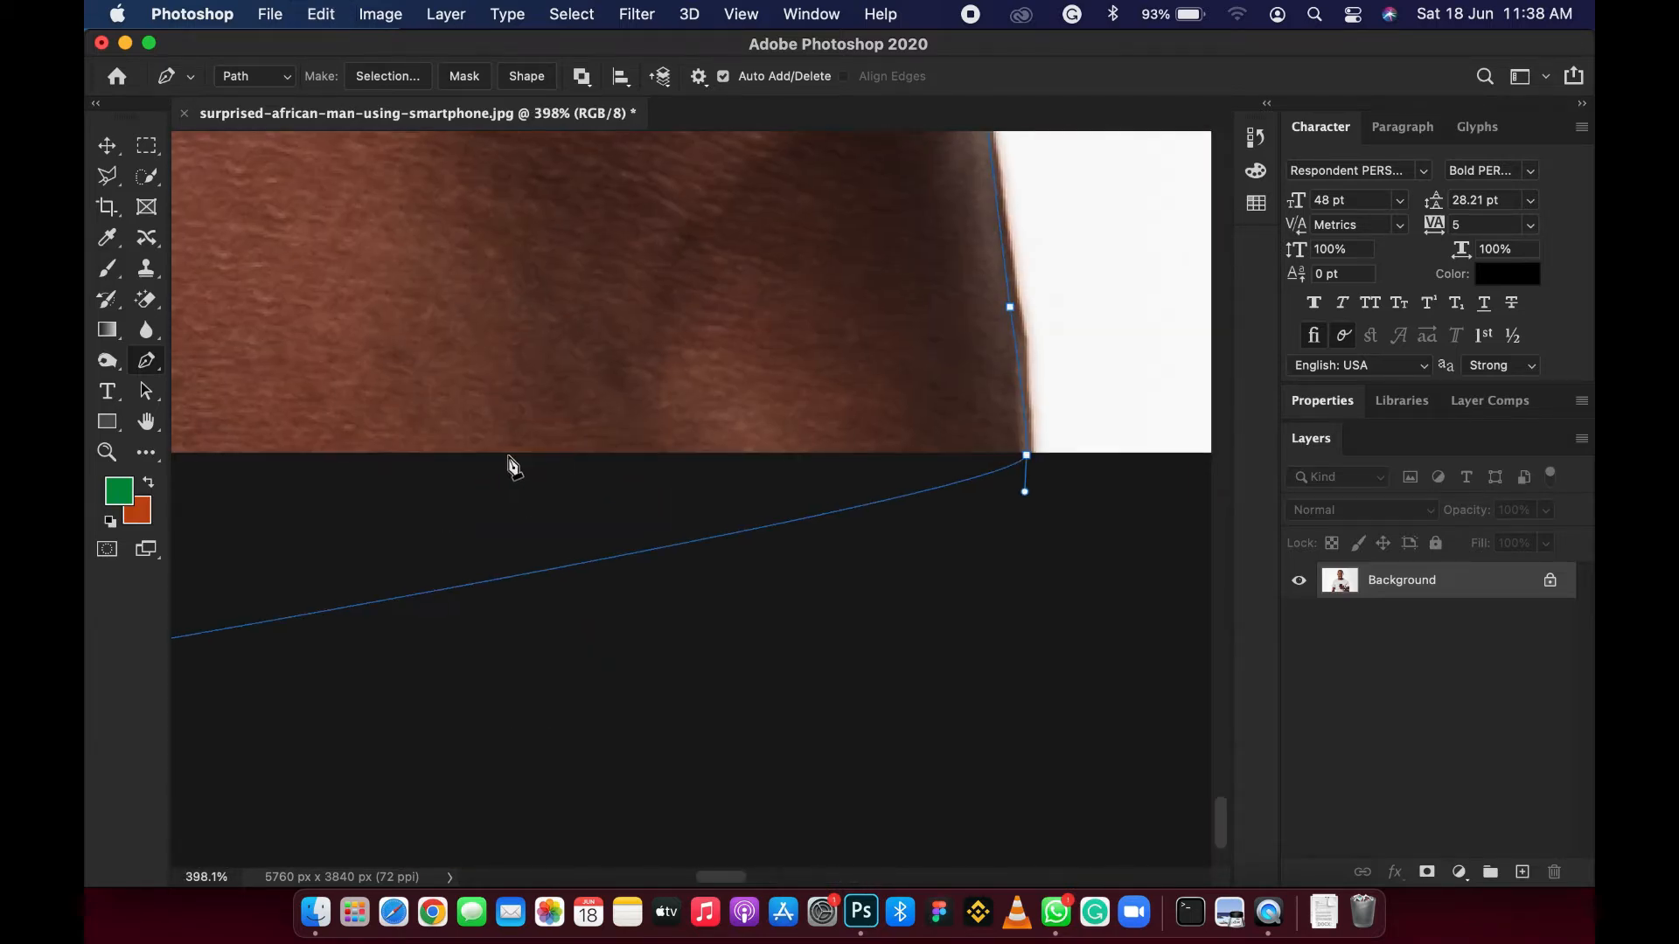
left_click_drag(510, 464, 926, 486)
left_click_drag(603, 468, 674, 513)
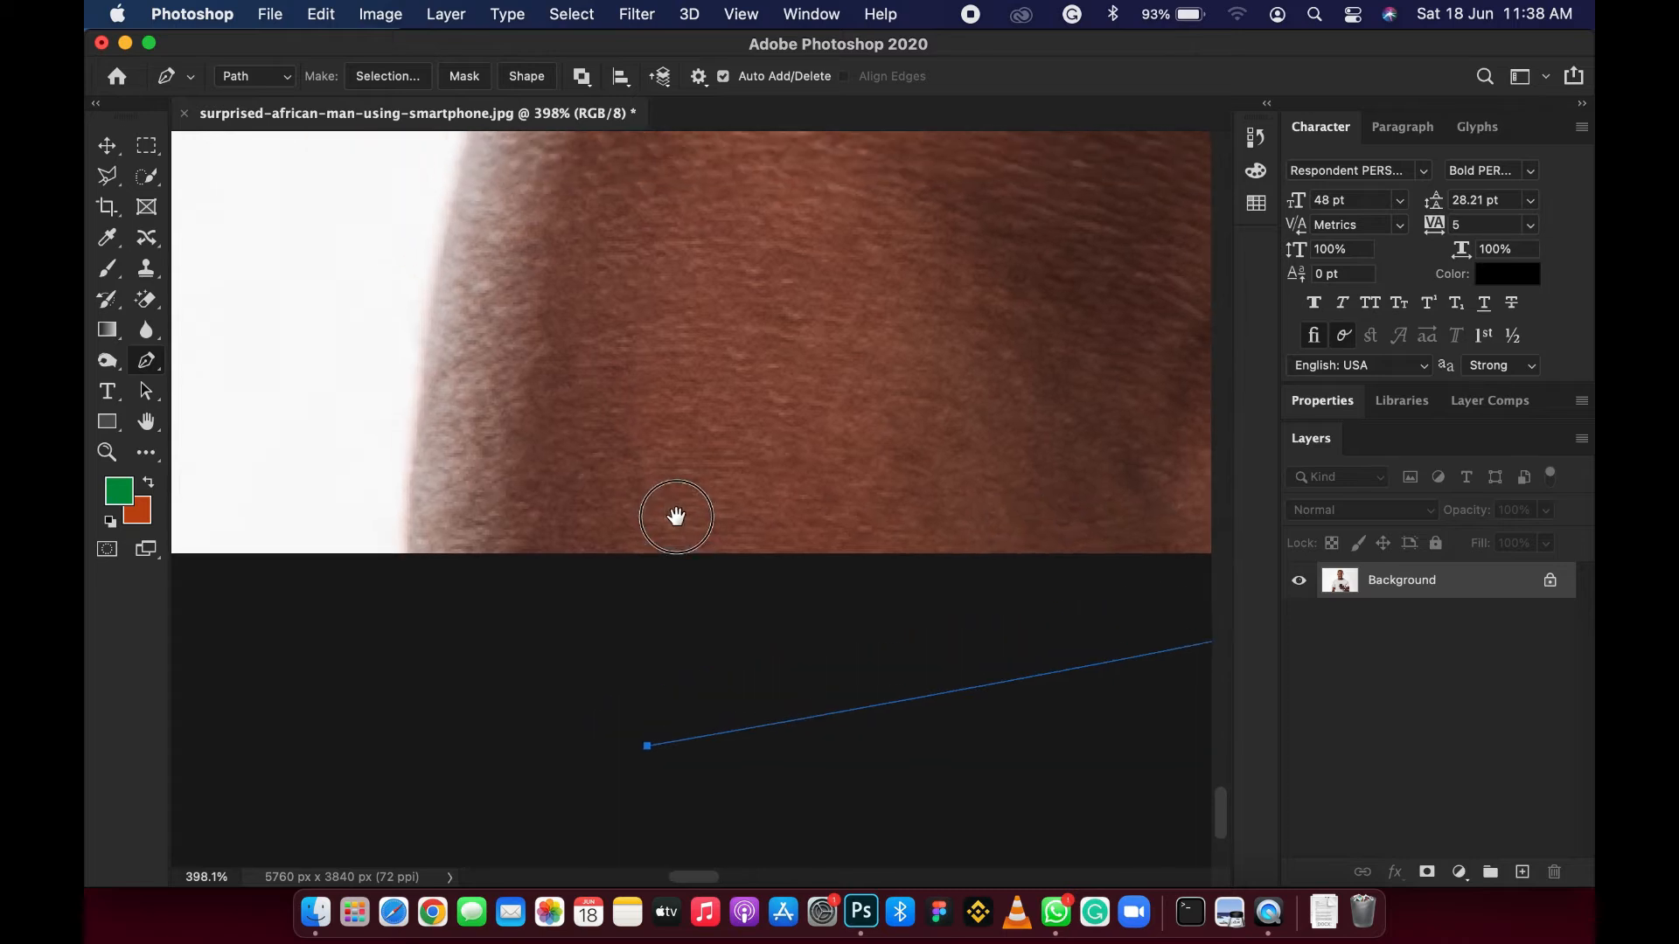
left_click(416, 575)
Step: Trace the arm's outer edge with curved anchor points up to the shirt sleeve's hem
scroll(489, 305, "up", 2)
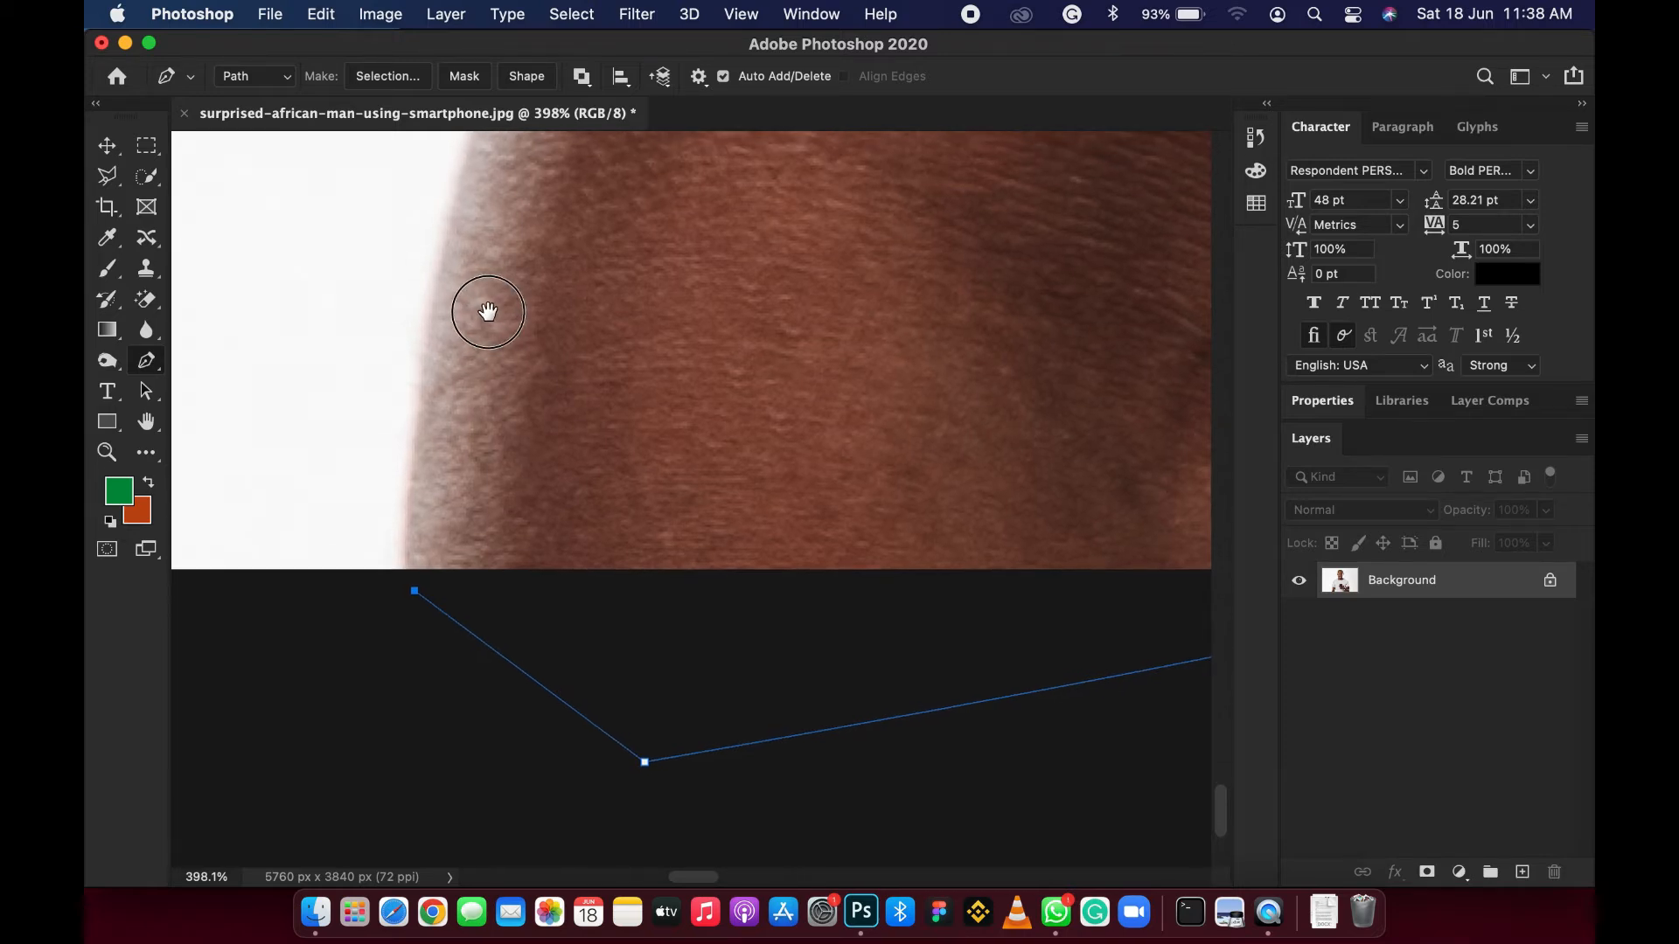
left_click_drag(456, 246, 467, 541)
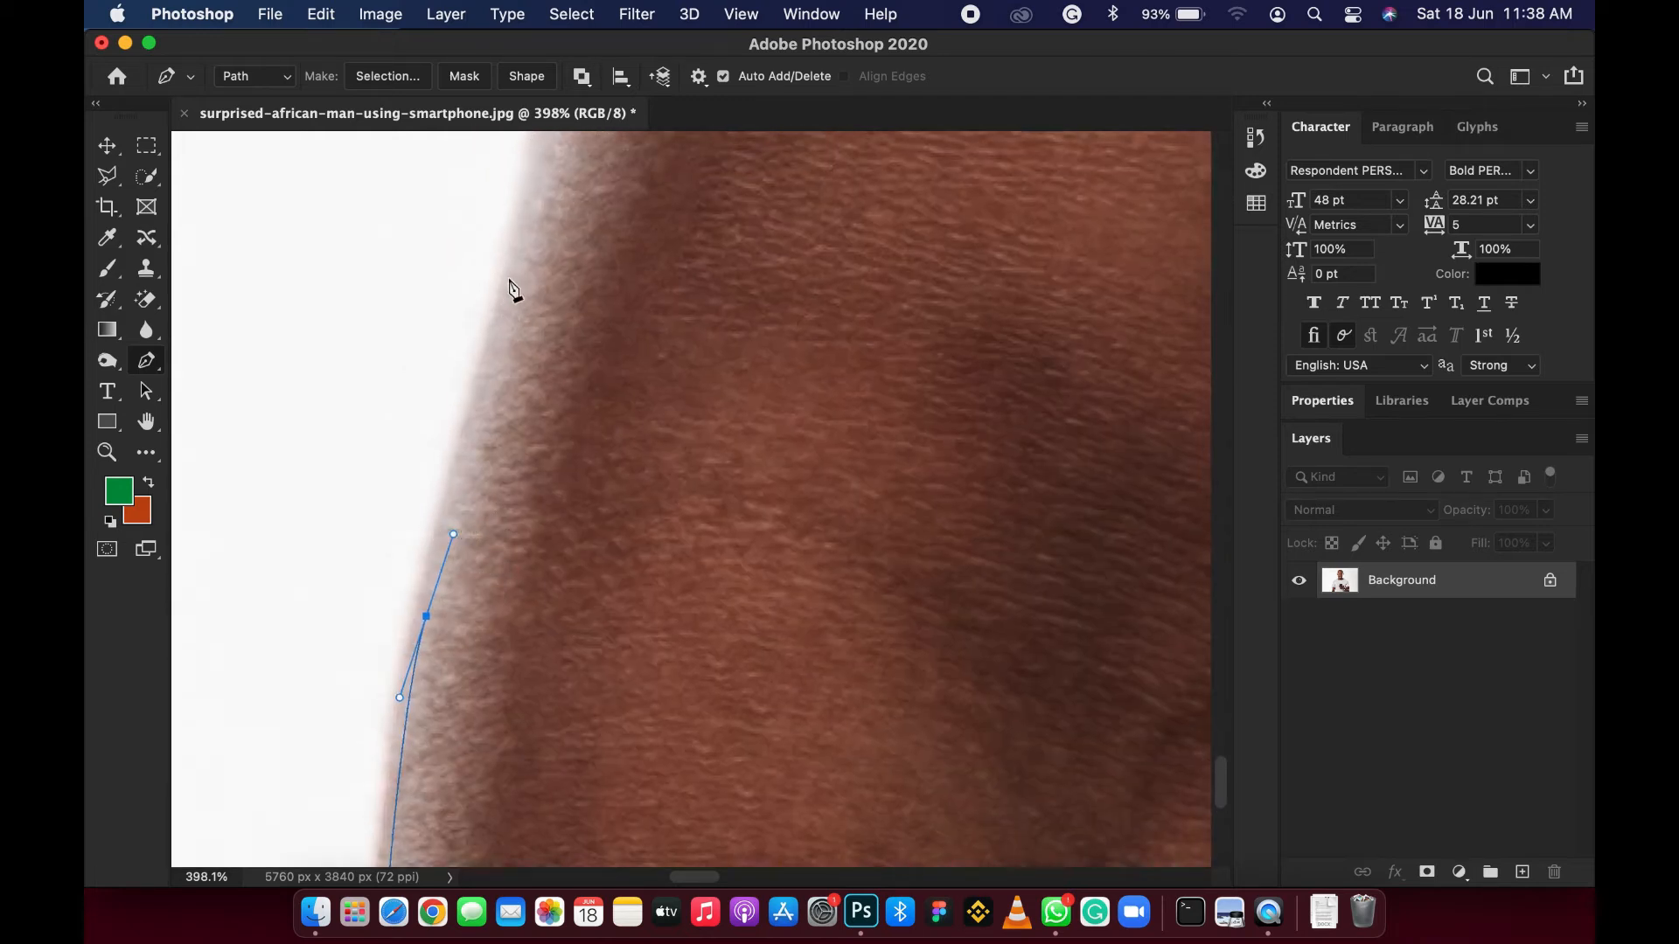
left_click_drag(516, 257, 535, 213)
left_click_drag(493, 490, 422, 940)
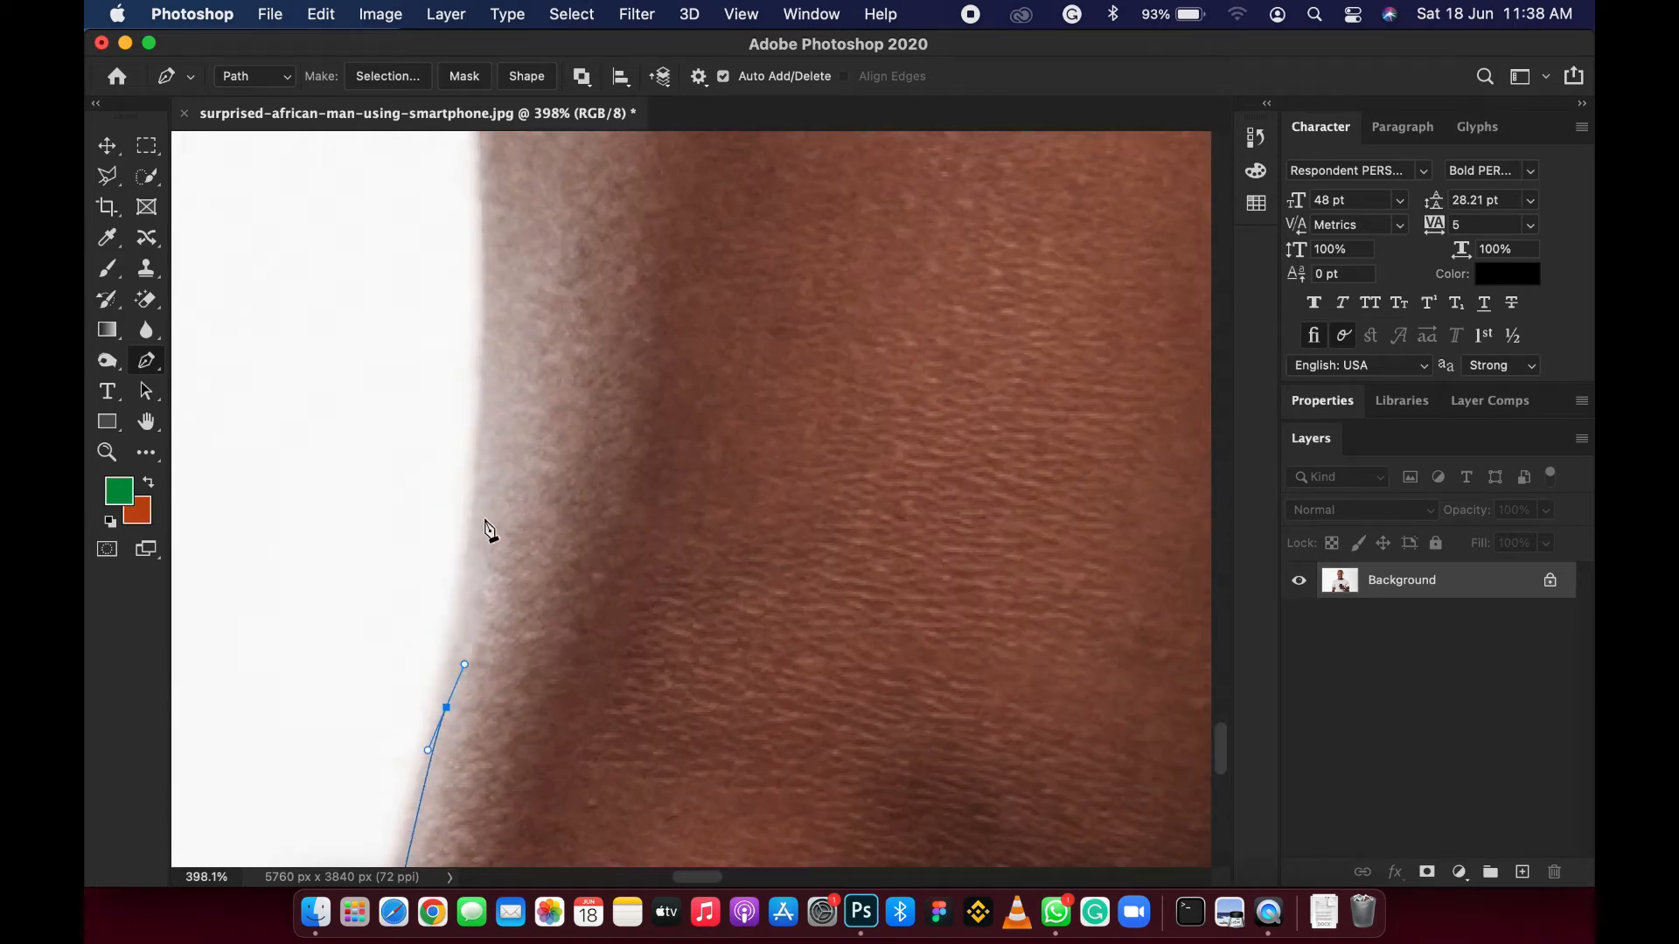
left_click_drag(485, 493, 492, 730)
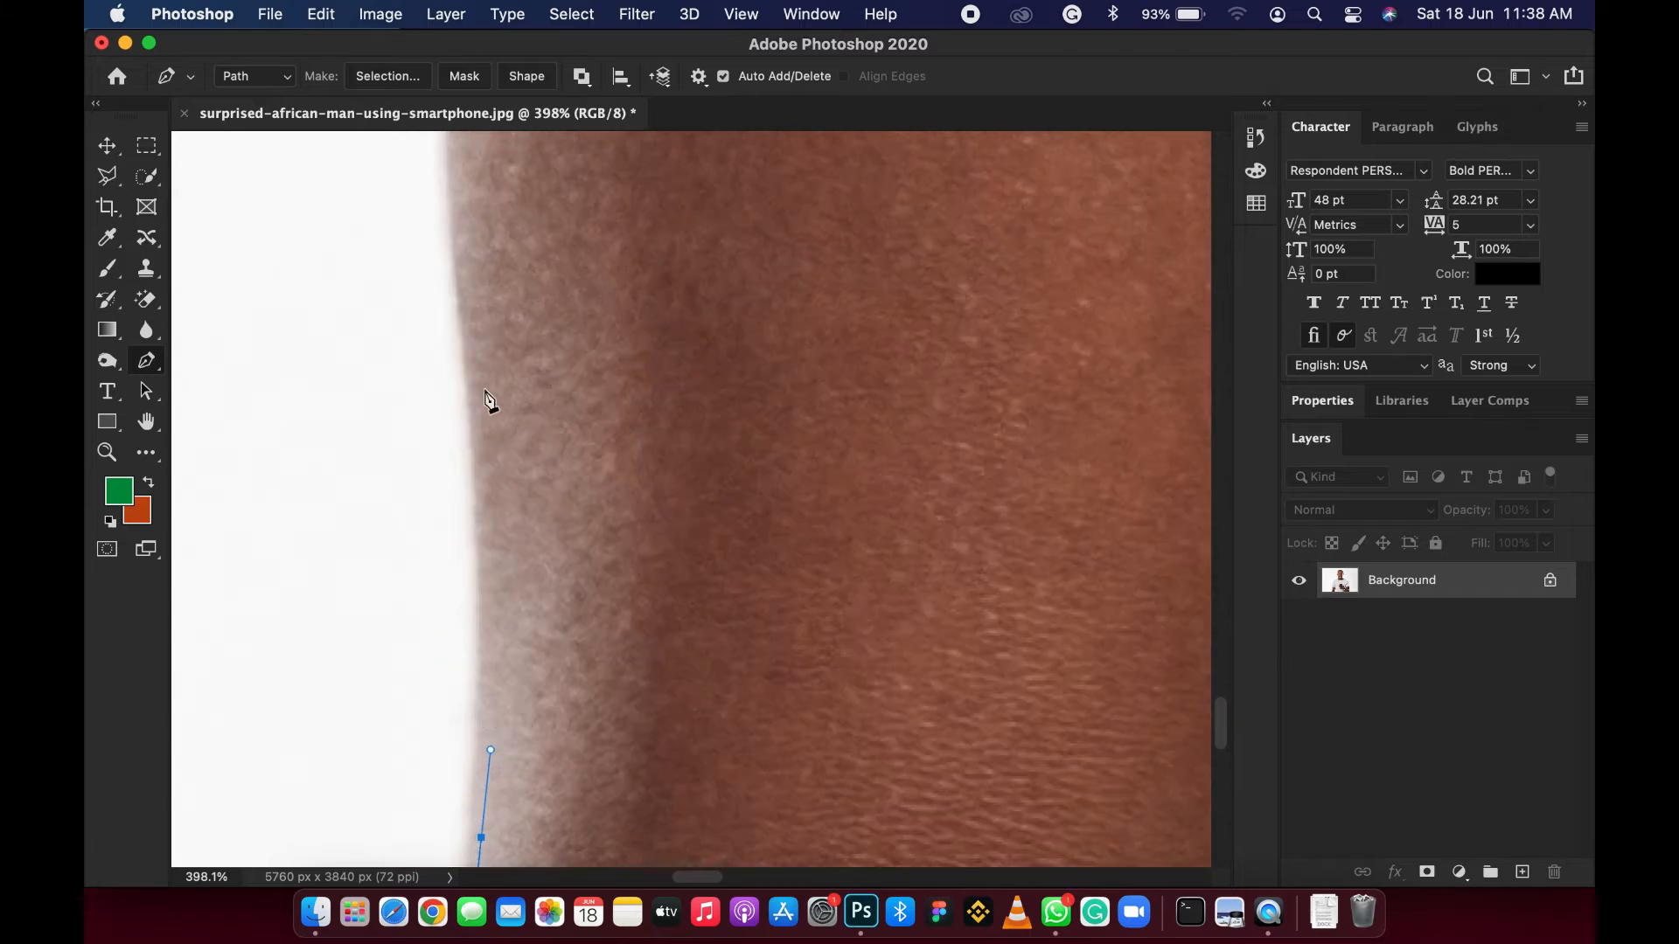
left_click_drag(477, 380, 442, 778)
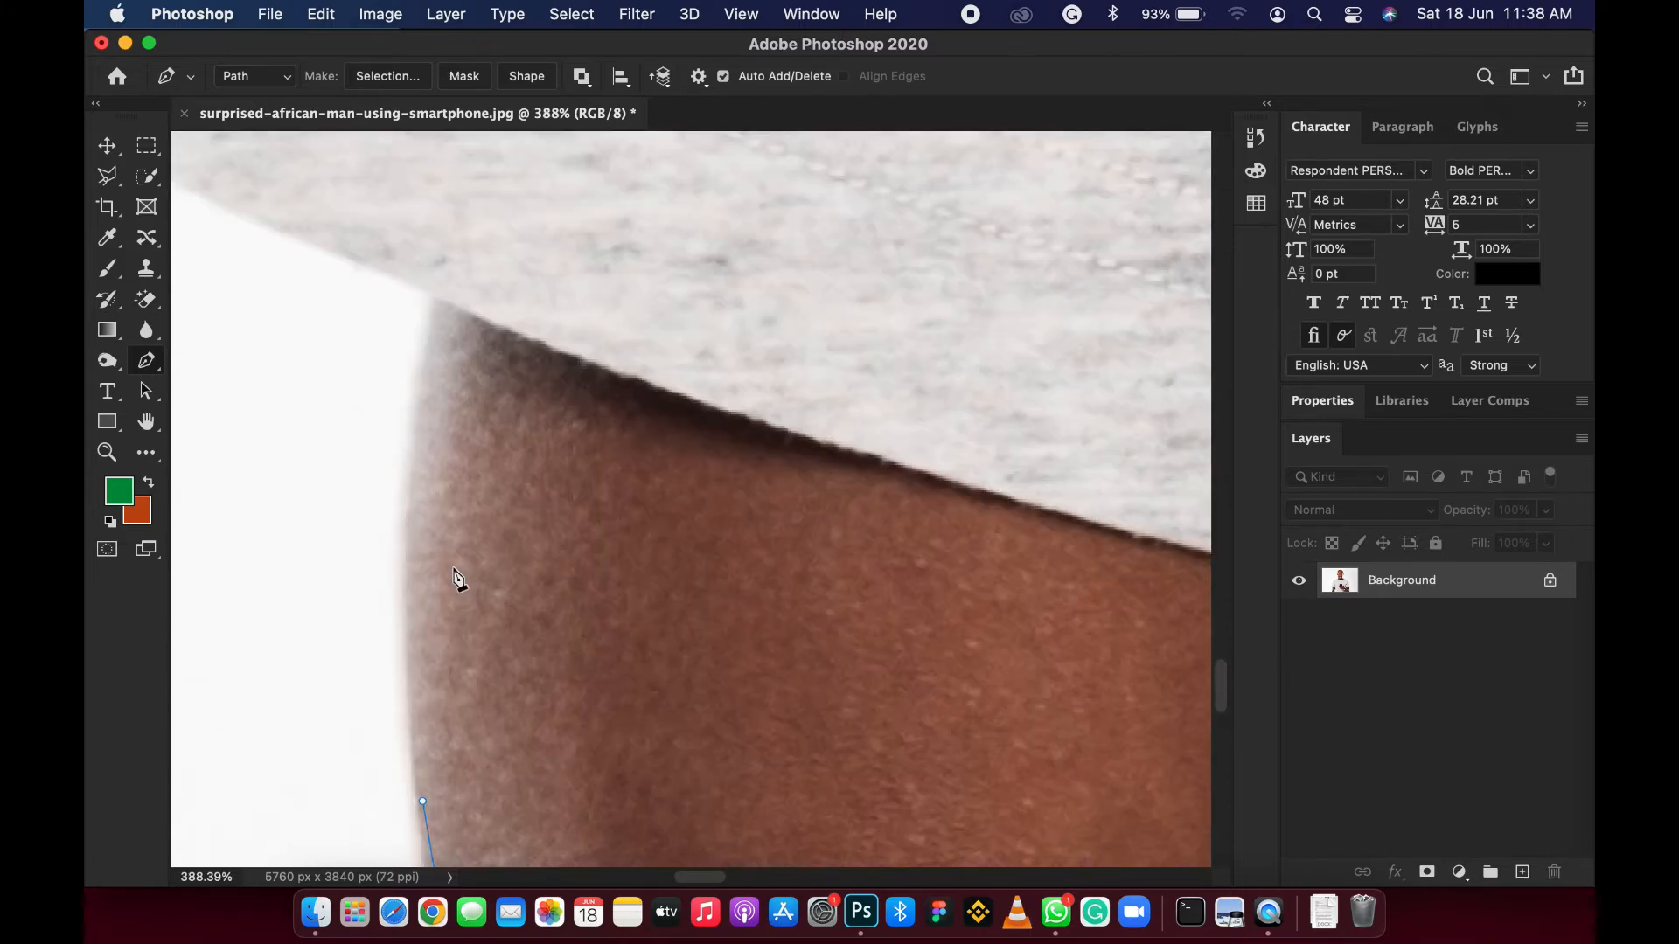
left_click_drag(423, 423, 713, 581)
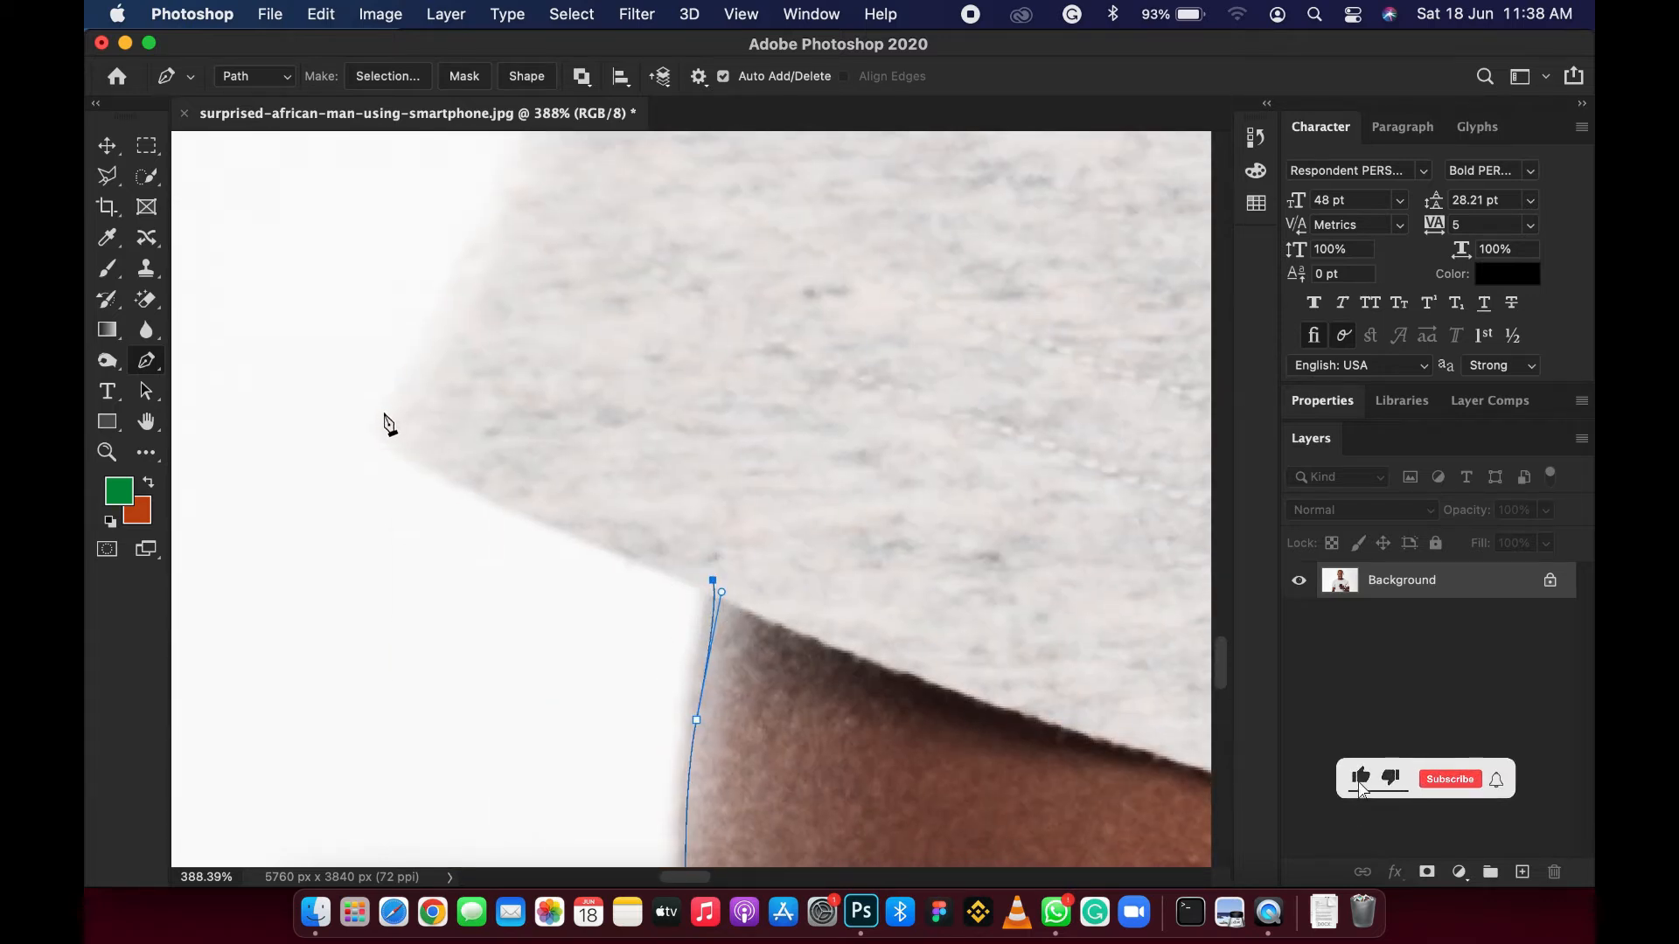
Step: Extend the path along the sleeve hem with a curved anchor point at the sleeve's outer corner
left_click_drag(385, 412, 392, 372)
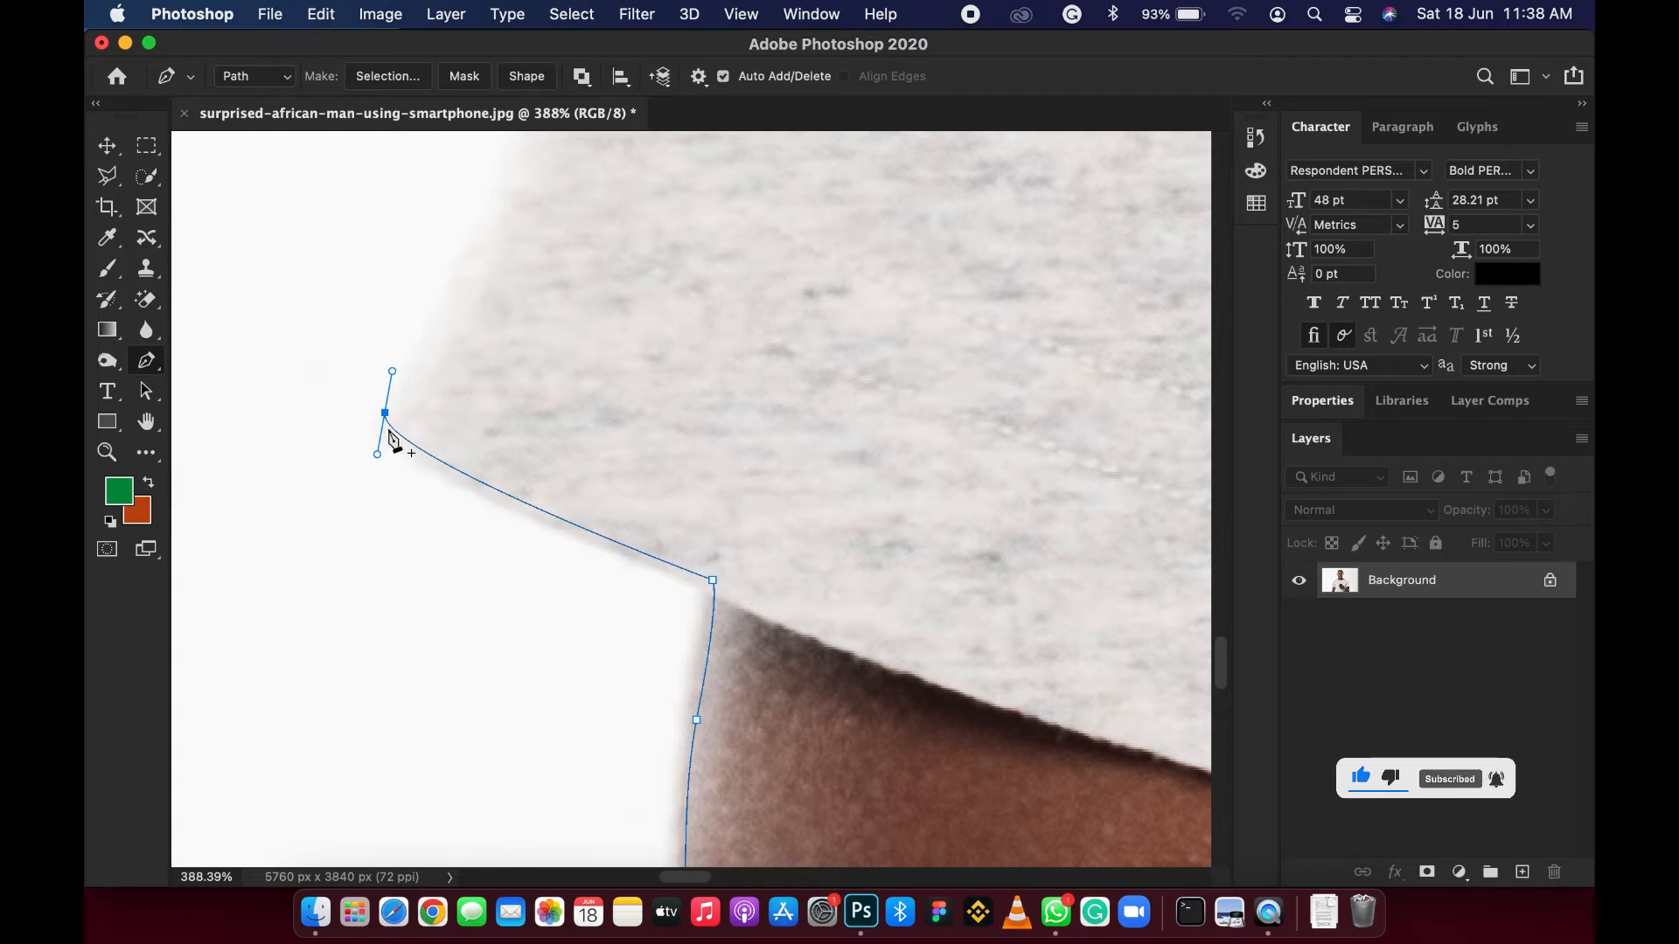
scroll(241, 386, "up", 2)
scroll(357, 442, "down", 2)
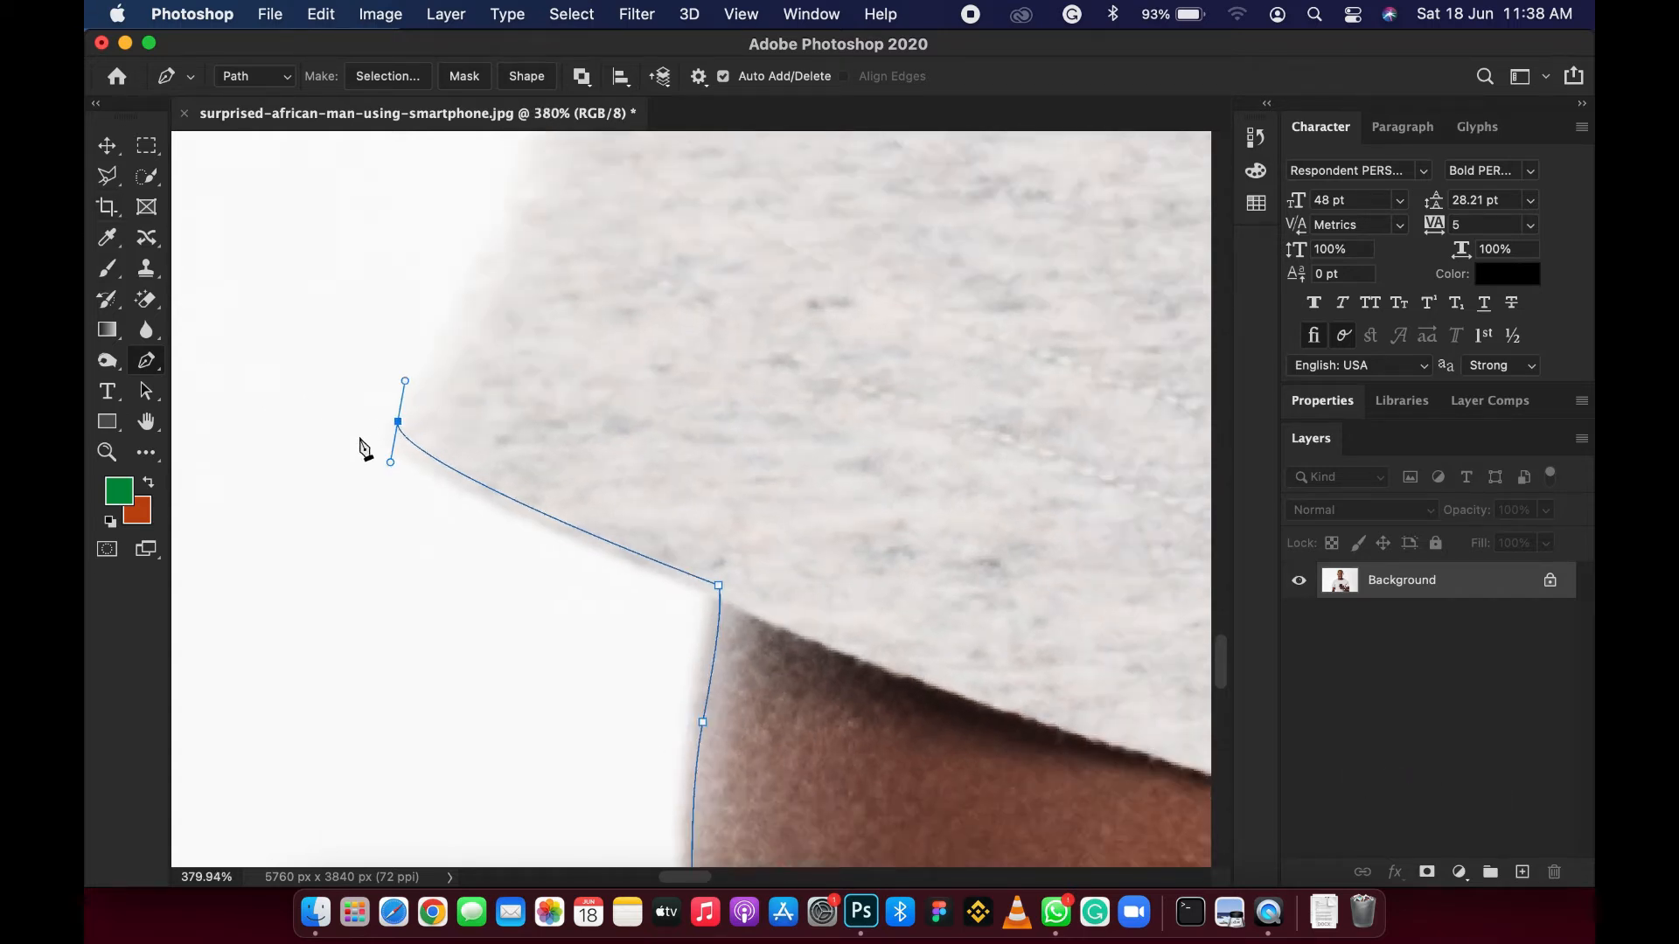
scroll(398, 430, "down", 4)
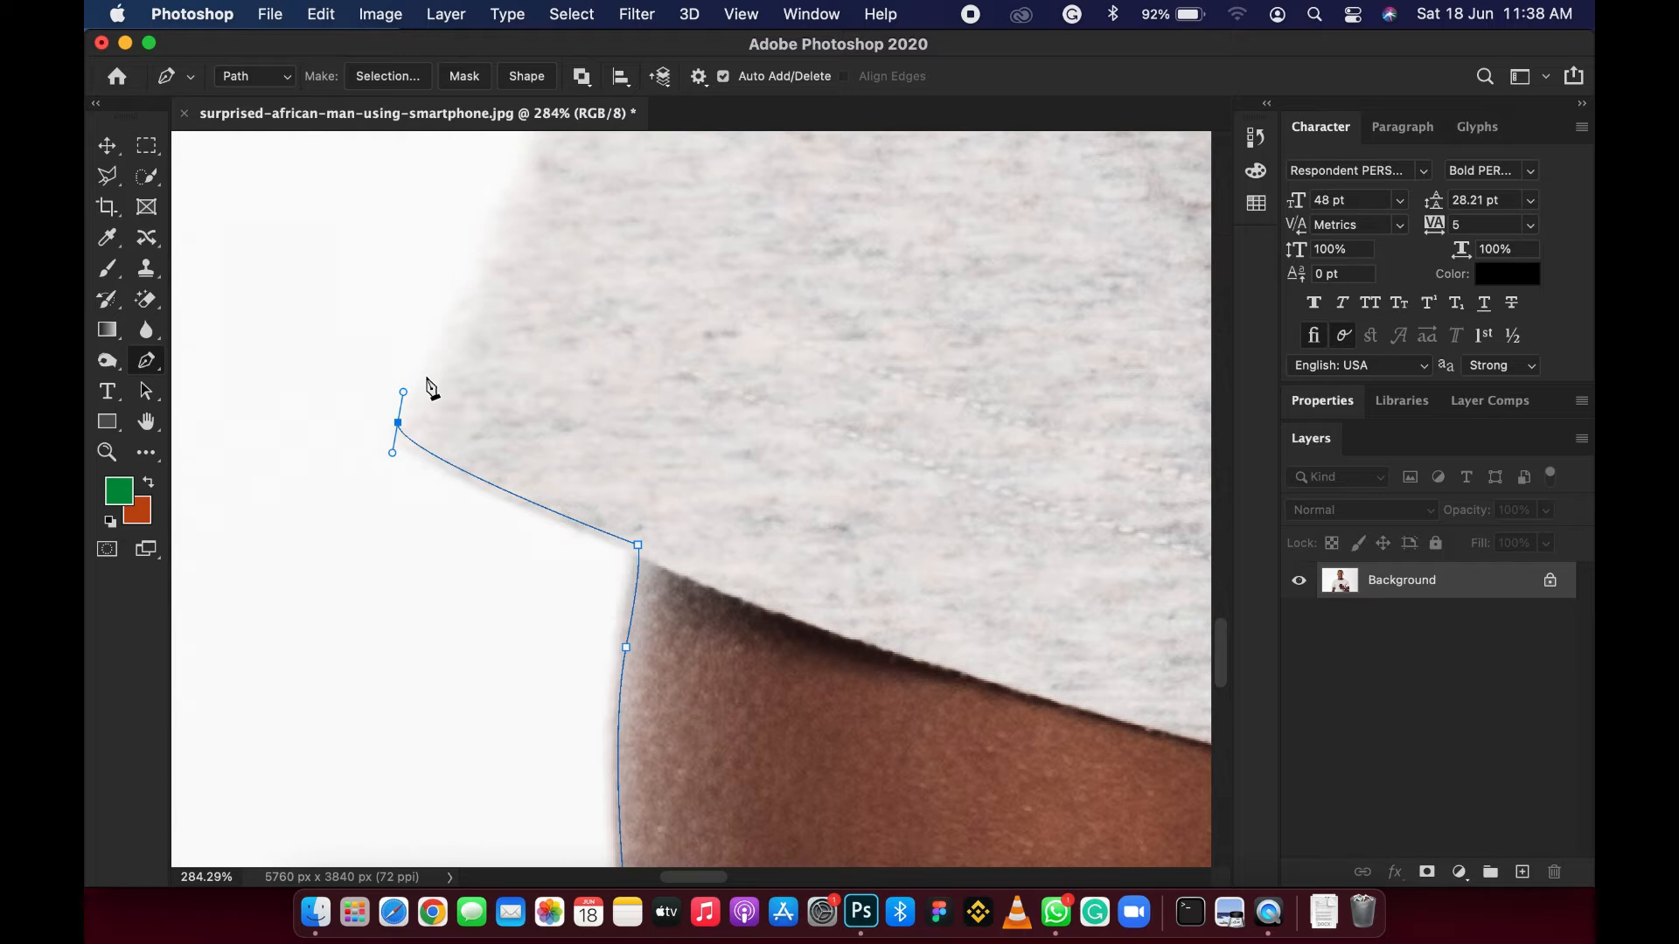
scroll(423, 388, "down", 4)
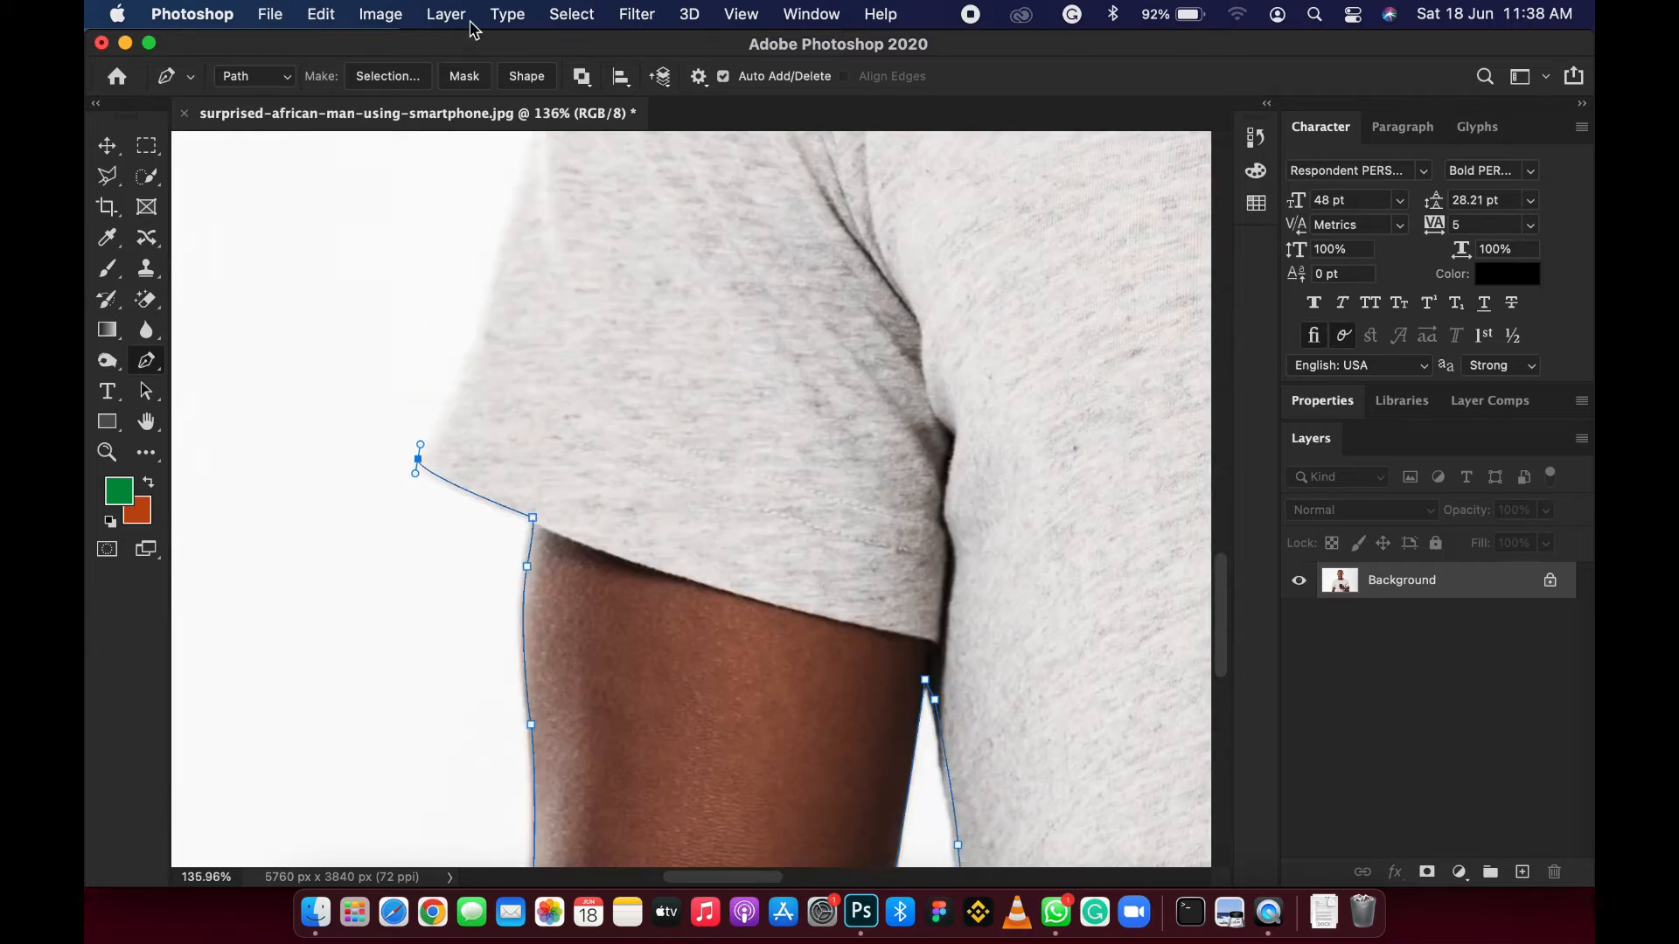
left_click(479, 341)
scroll(448, 406, "up", 4)
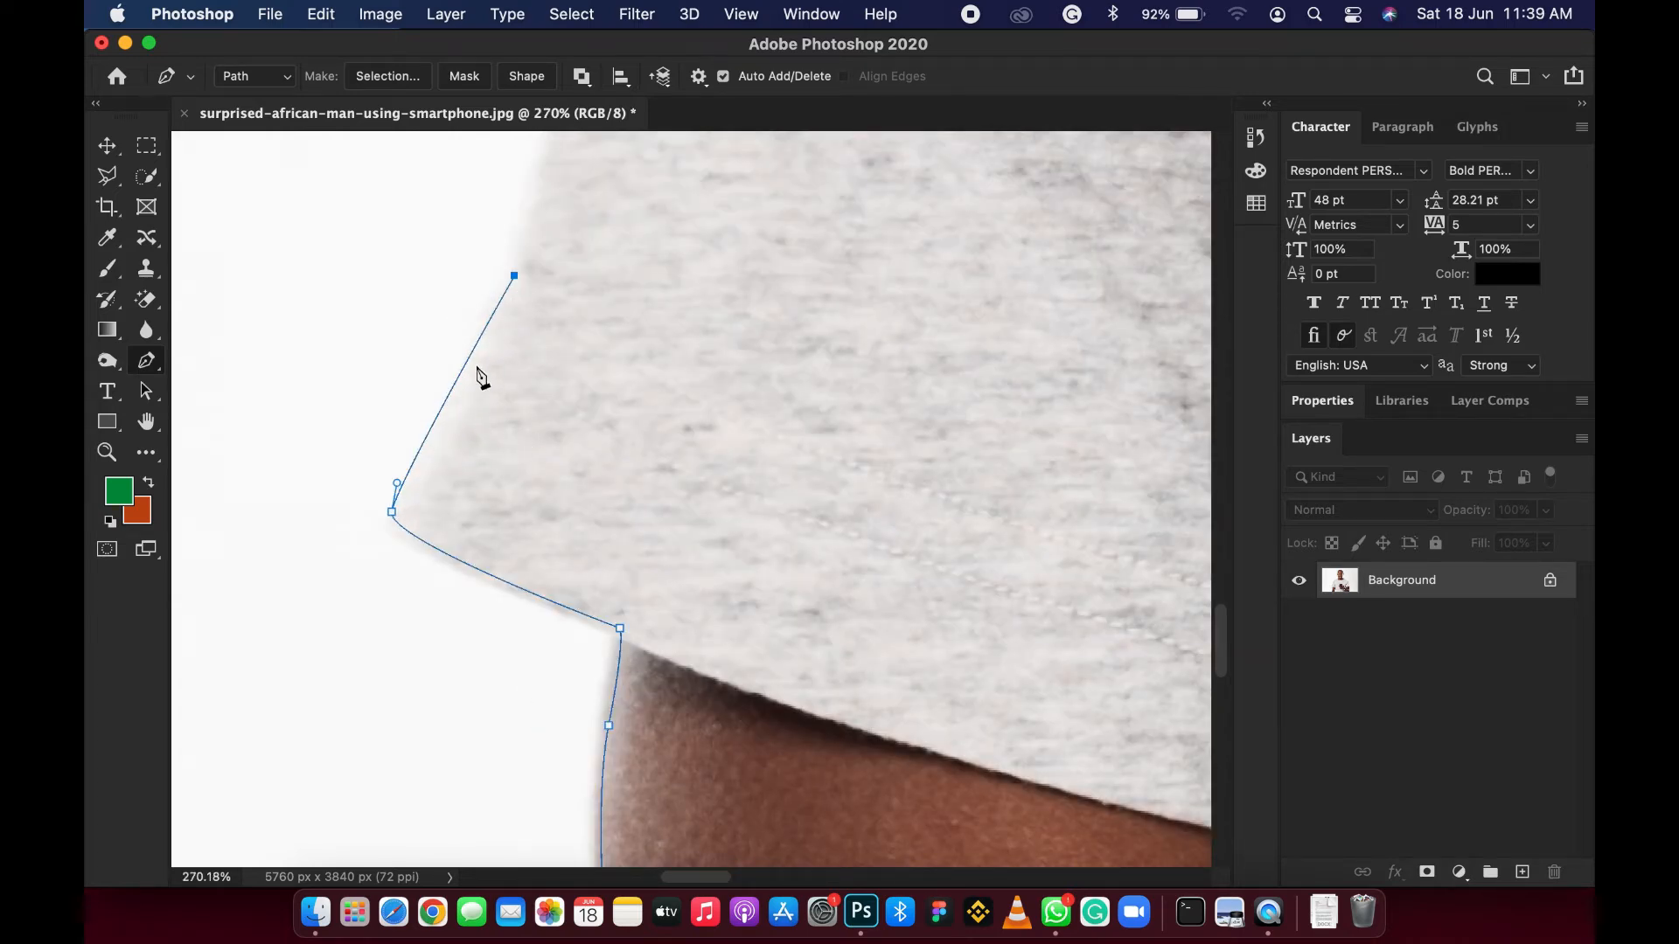
scroll(484, 385, "down", 4)
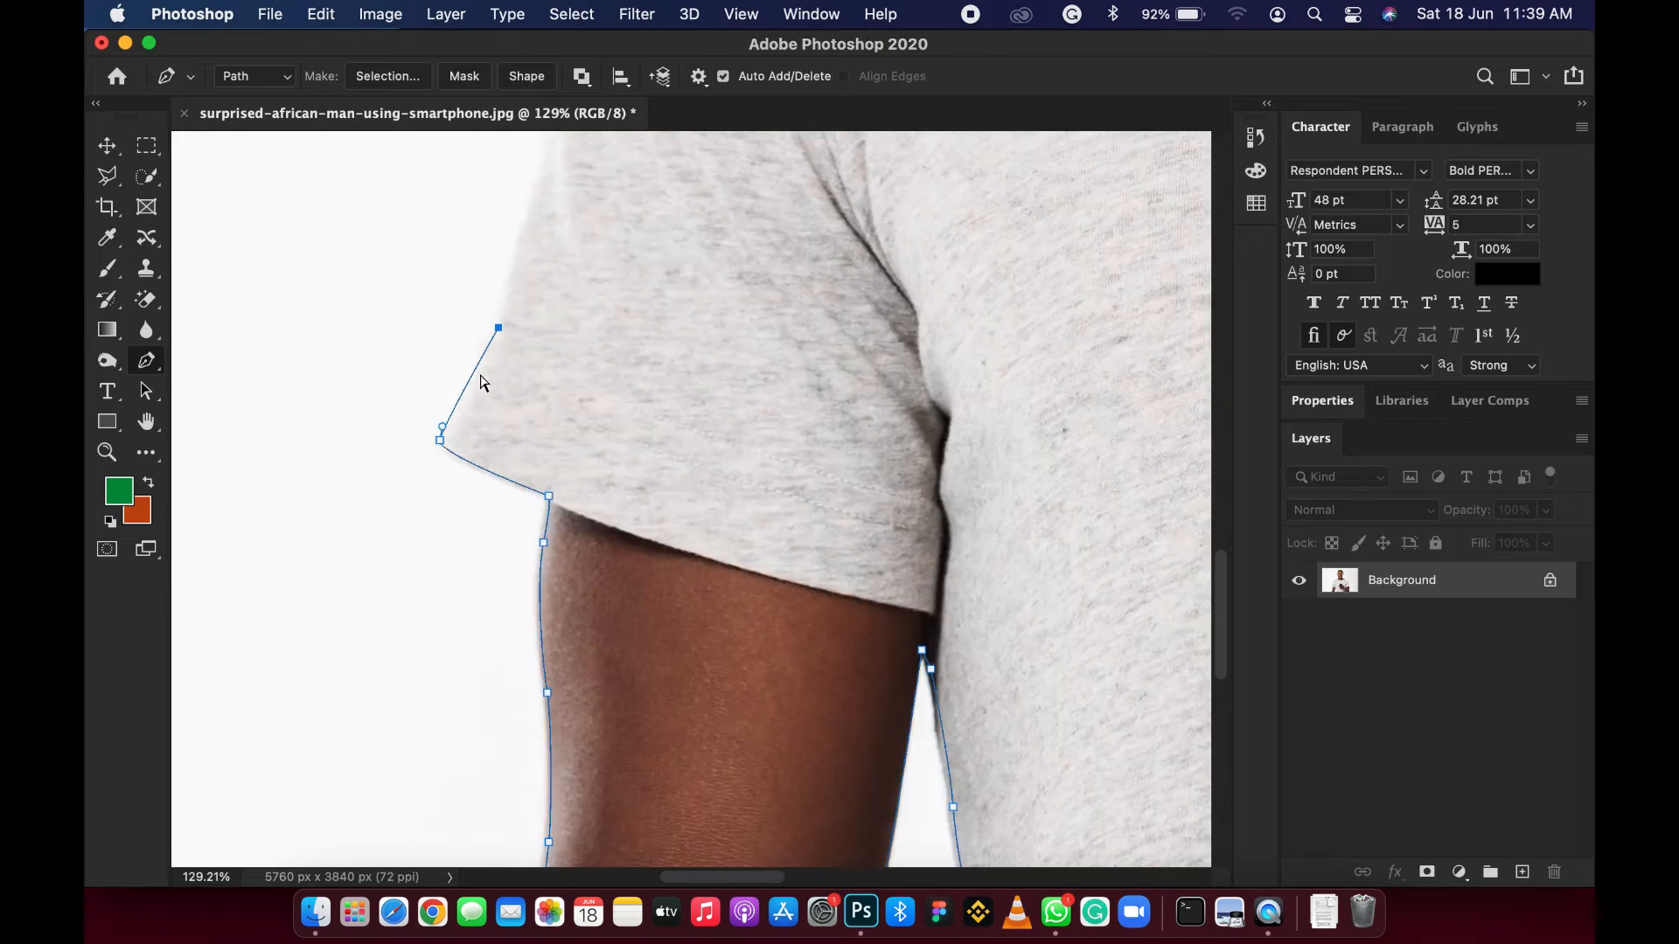
left_click(440, 440, "super")
Step: Remove the outgoing direction handle from the anchor point at the sleeve's outer corner
scroll(440, 442, "up", 8)
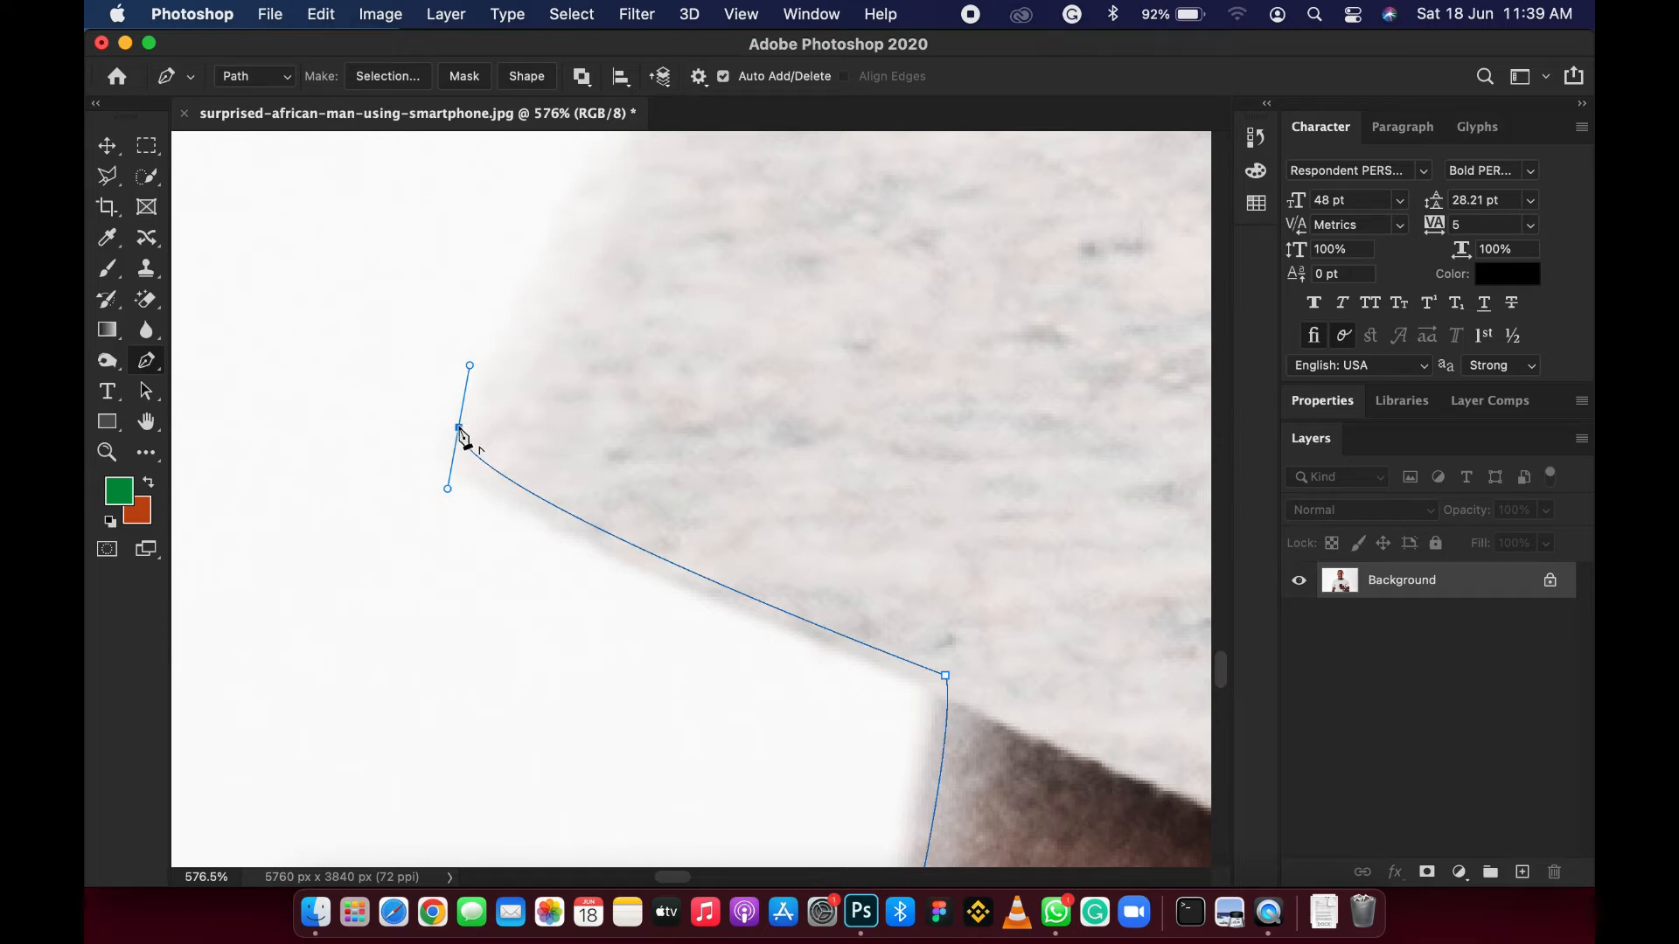
left_click(459, 428)
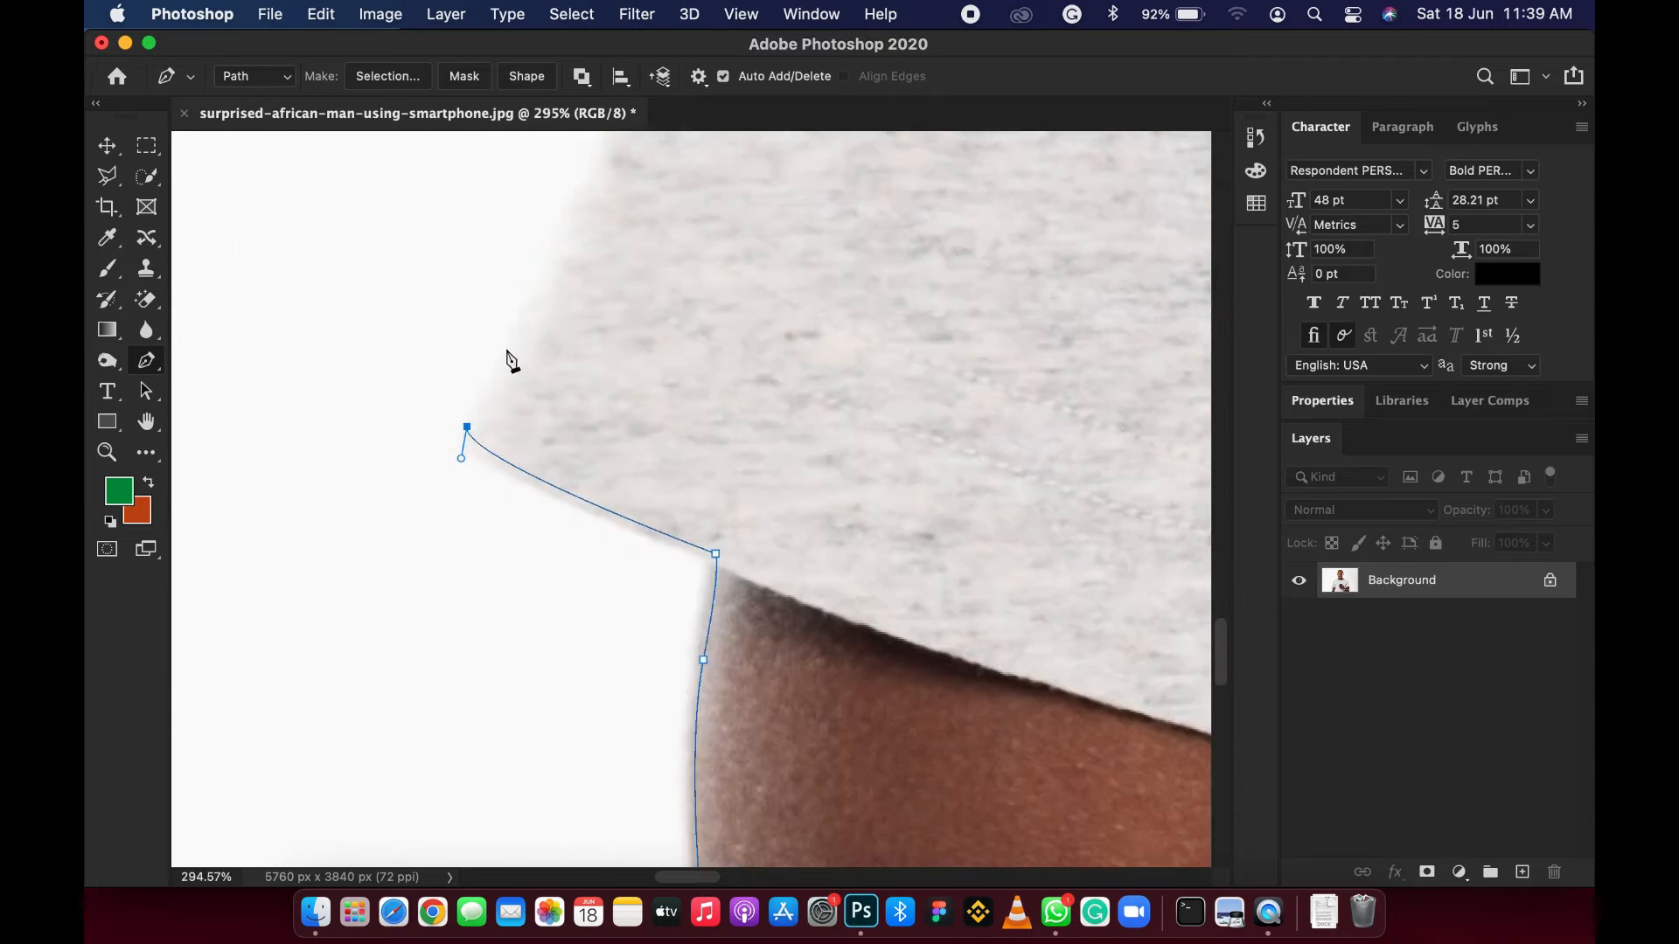
scroll(477, 418, "down", 3)
left_click(586, 198)
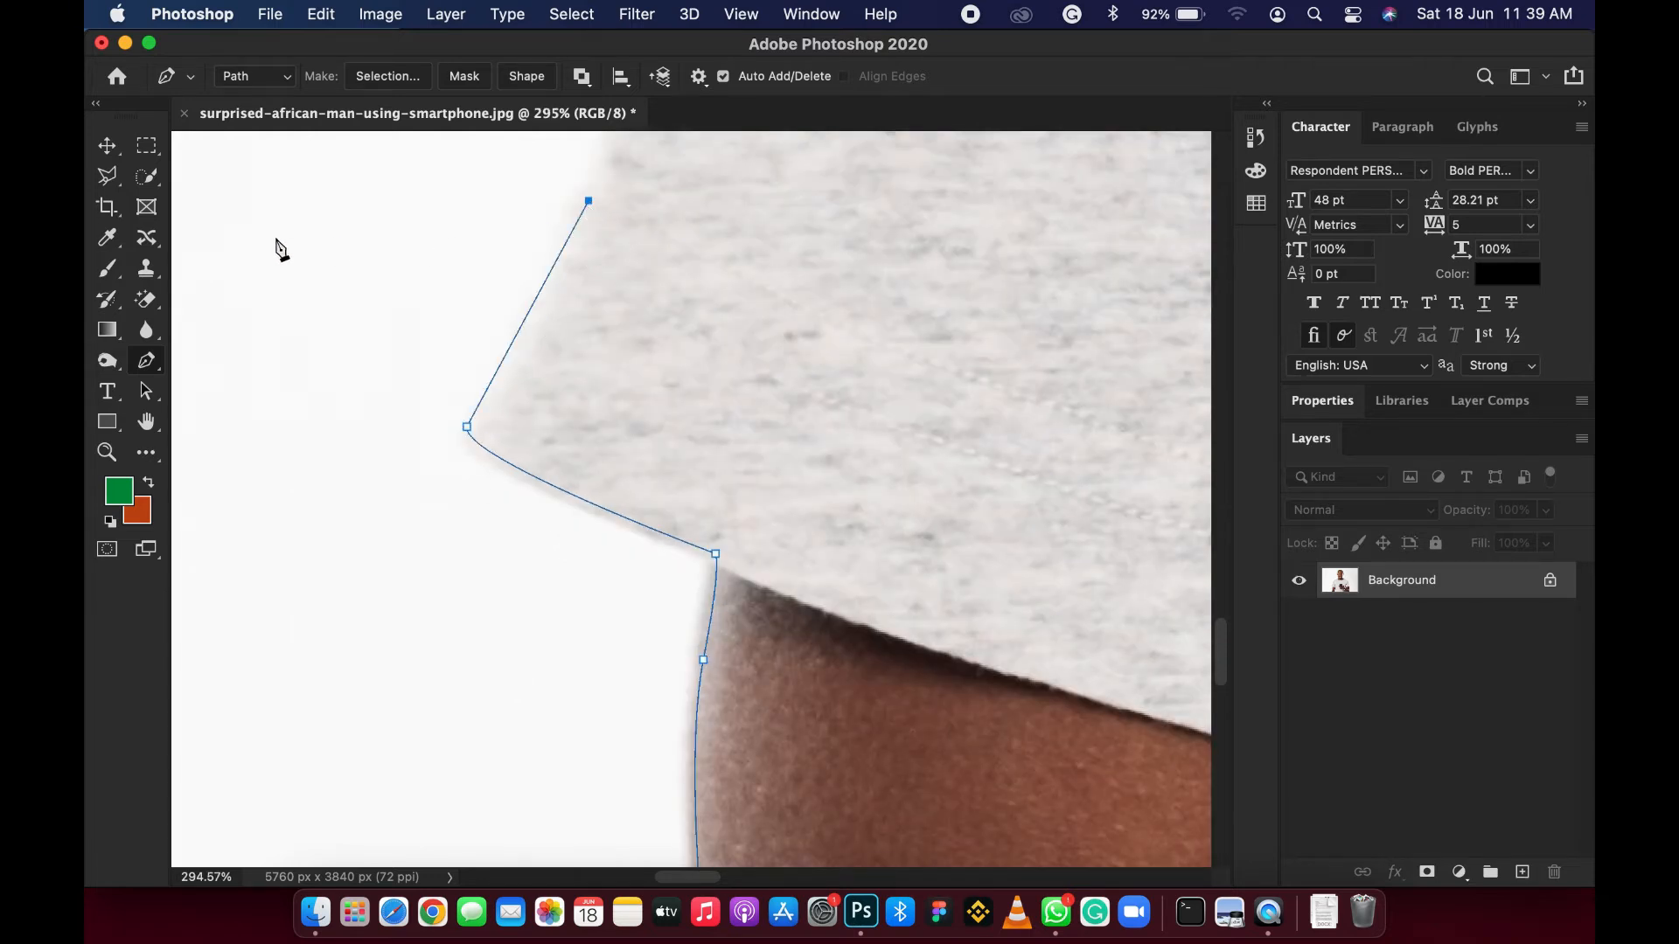
key("super+z")
left_click(339, 257)
key("super+z")
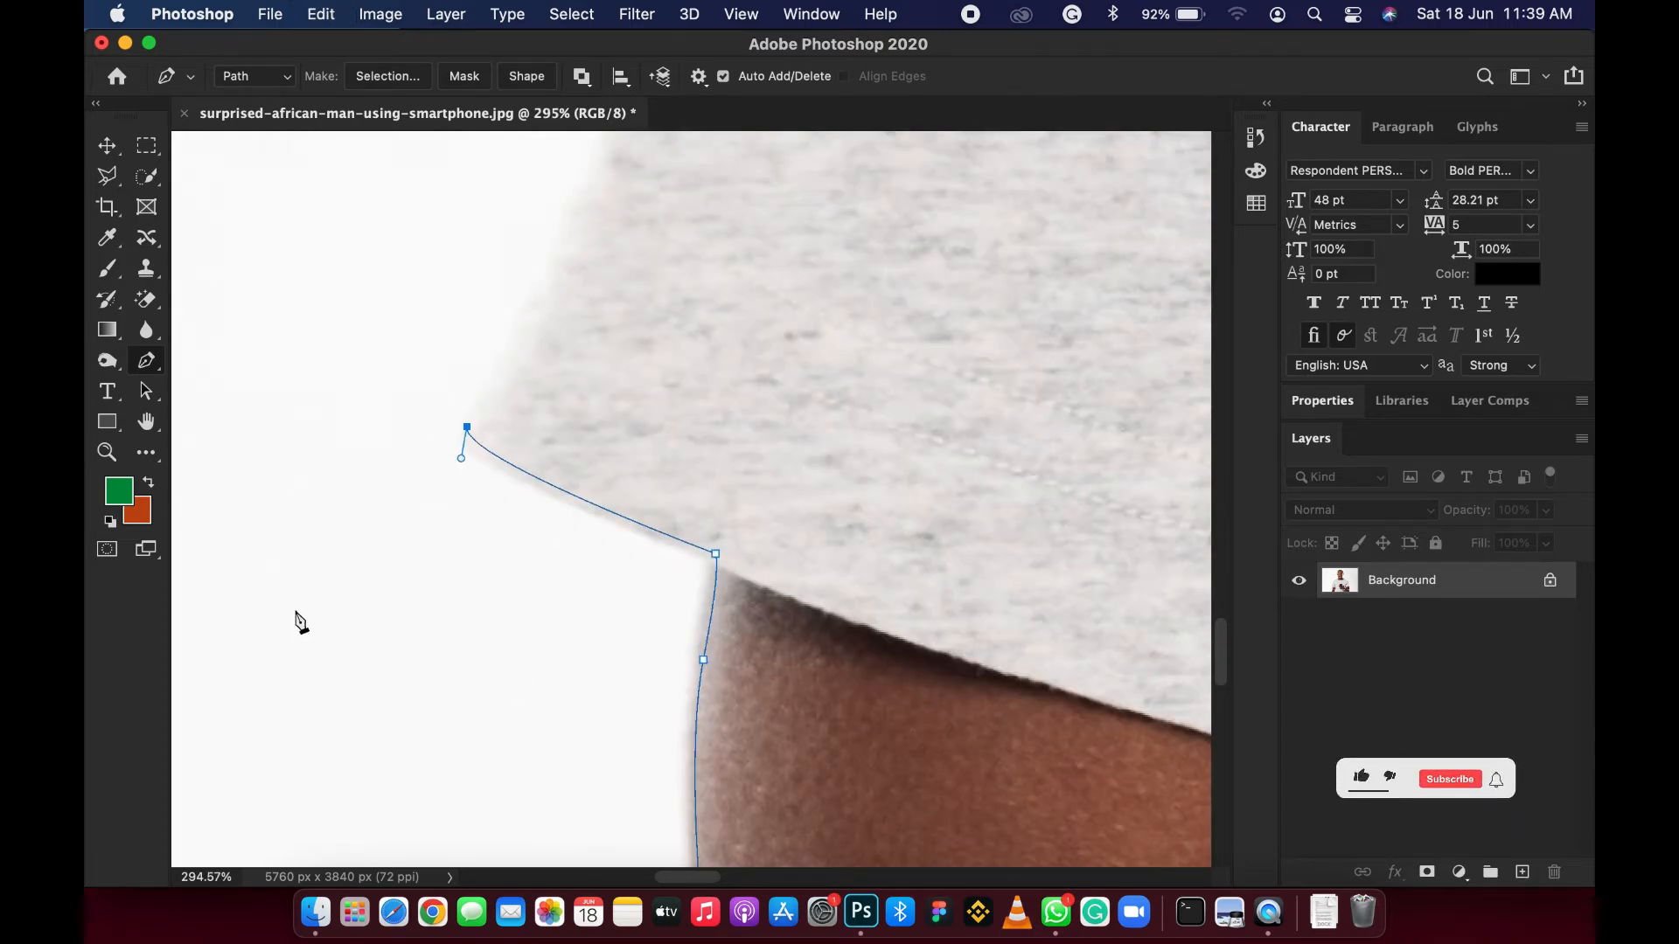
left_click(297, 610)
key("super+z")
left_click(633, 381)
key("super+z")
Step: Trace the sleeve's outer edge from its corner up to the start of the shoulder curve
left_click(548, 266)
left_click_drag(609, 240, 465, 701)
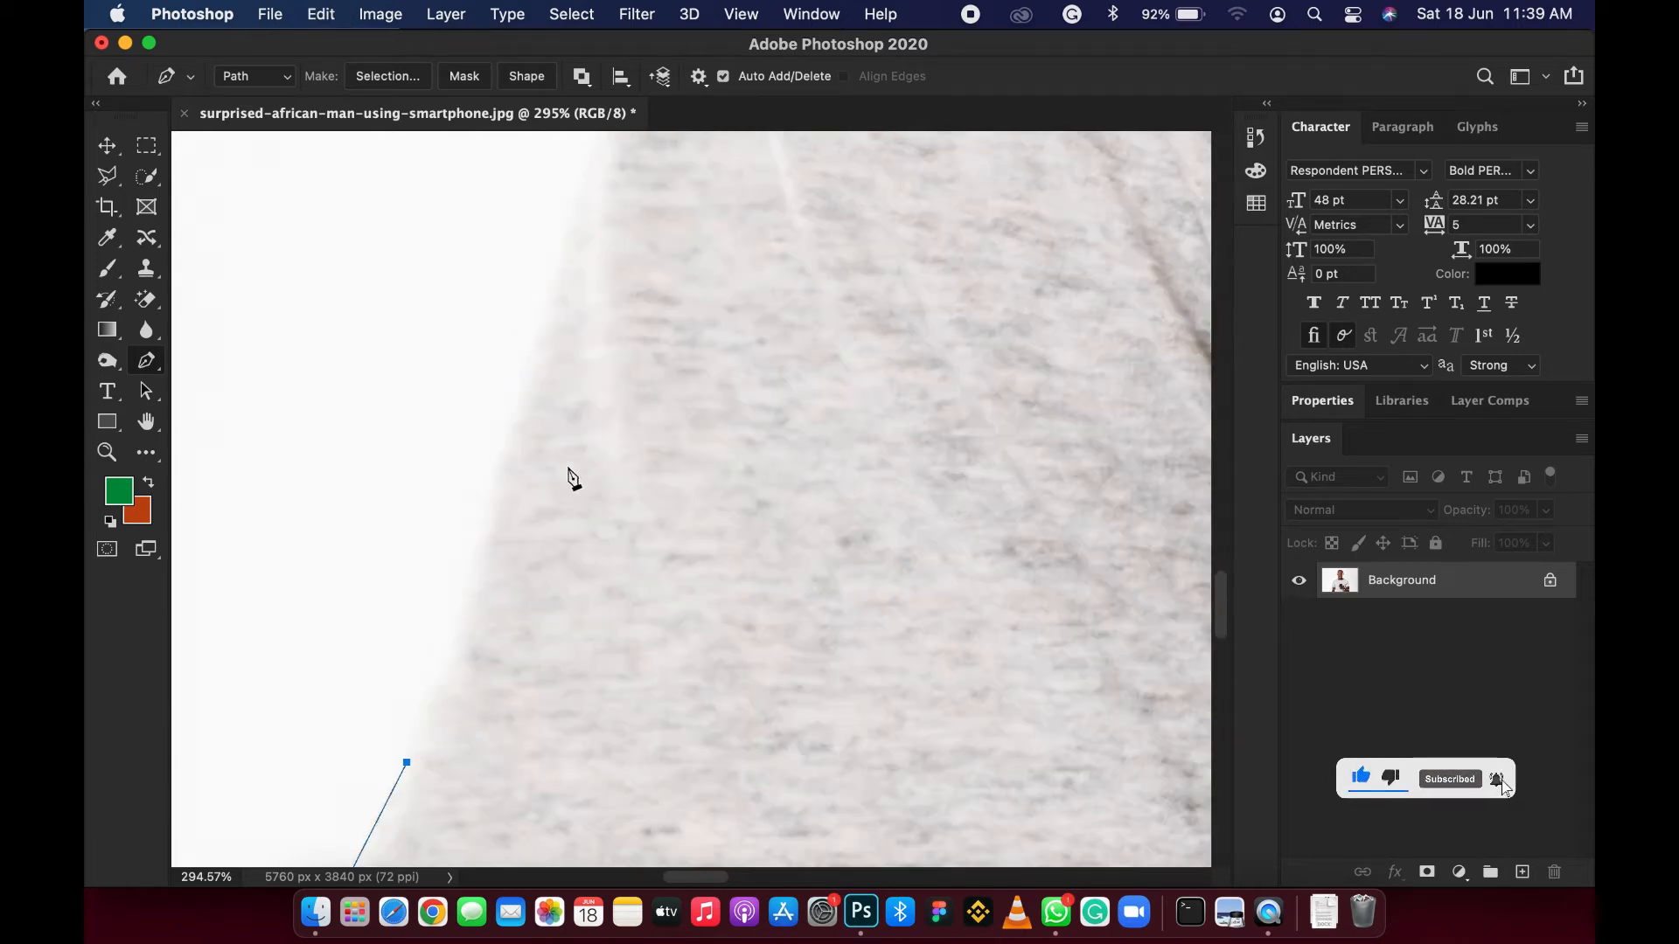
left_click_drag(544, 405, 520, 487)
scroll(517, 700, "up", 5)
scroll(536, 556, "down", 2)
left_click_drag(588, 306, 506, 458)
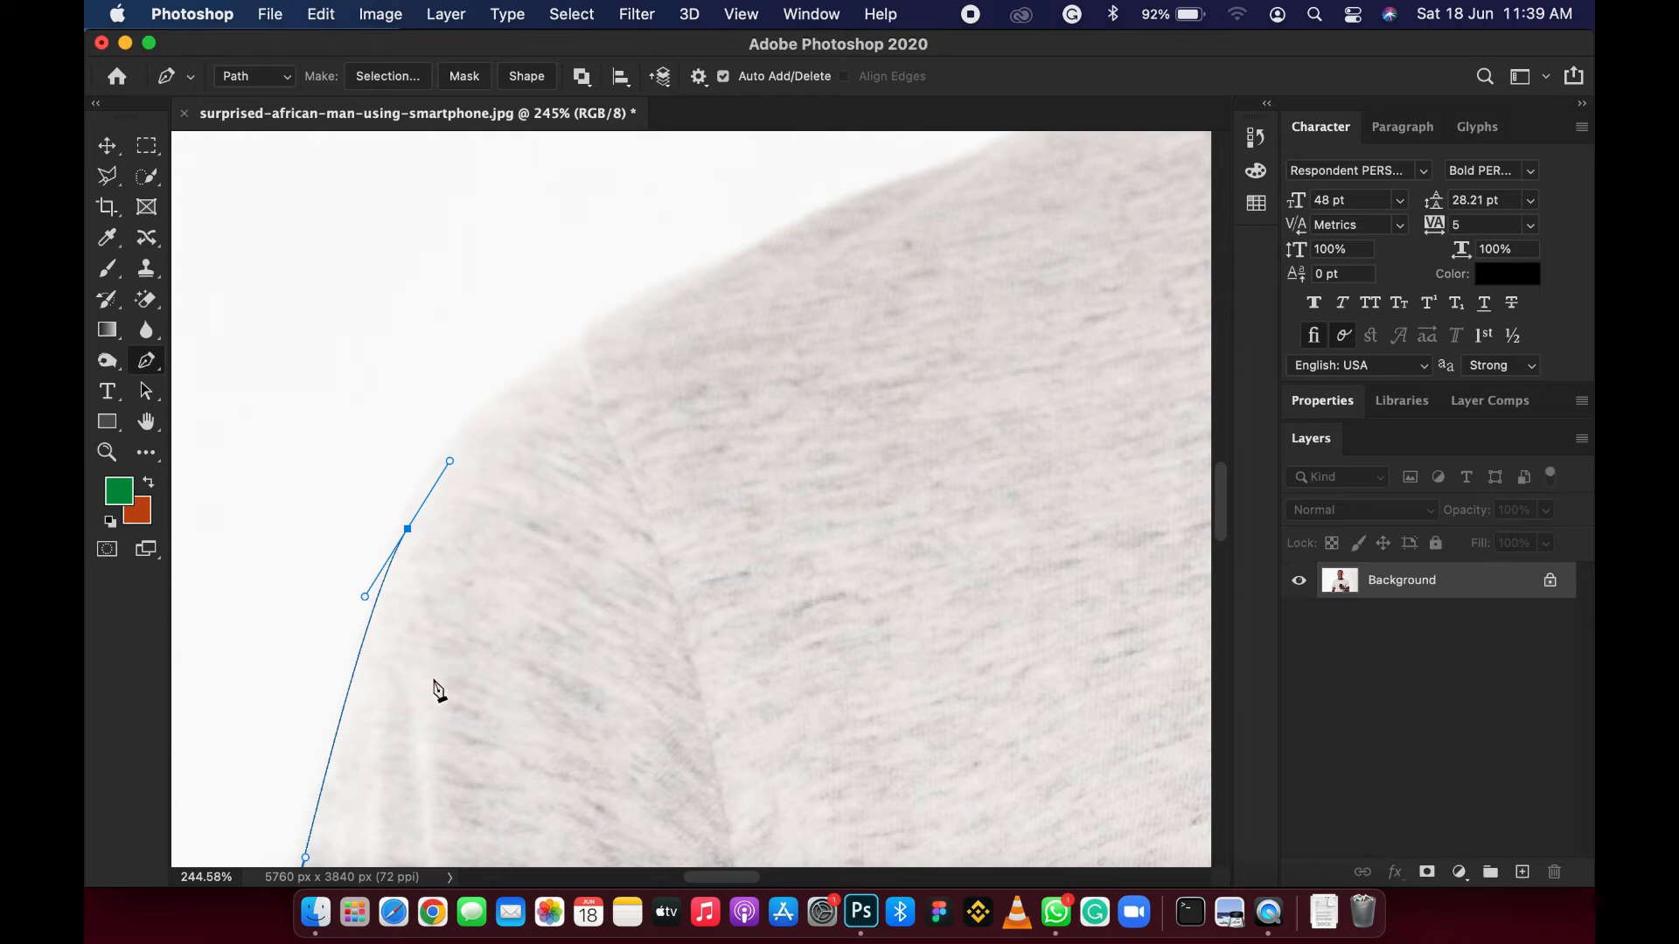
left_click(641, 557)
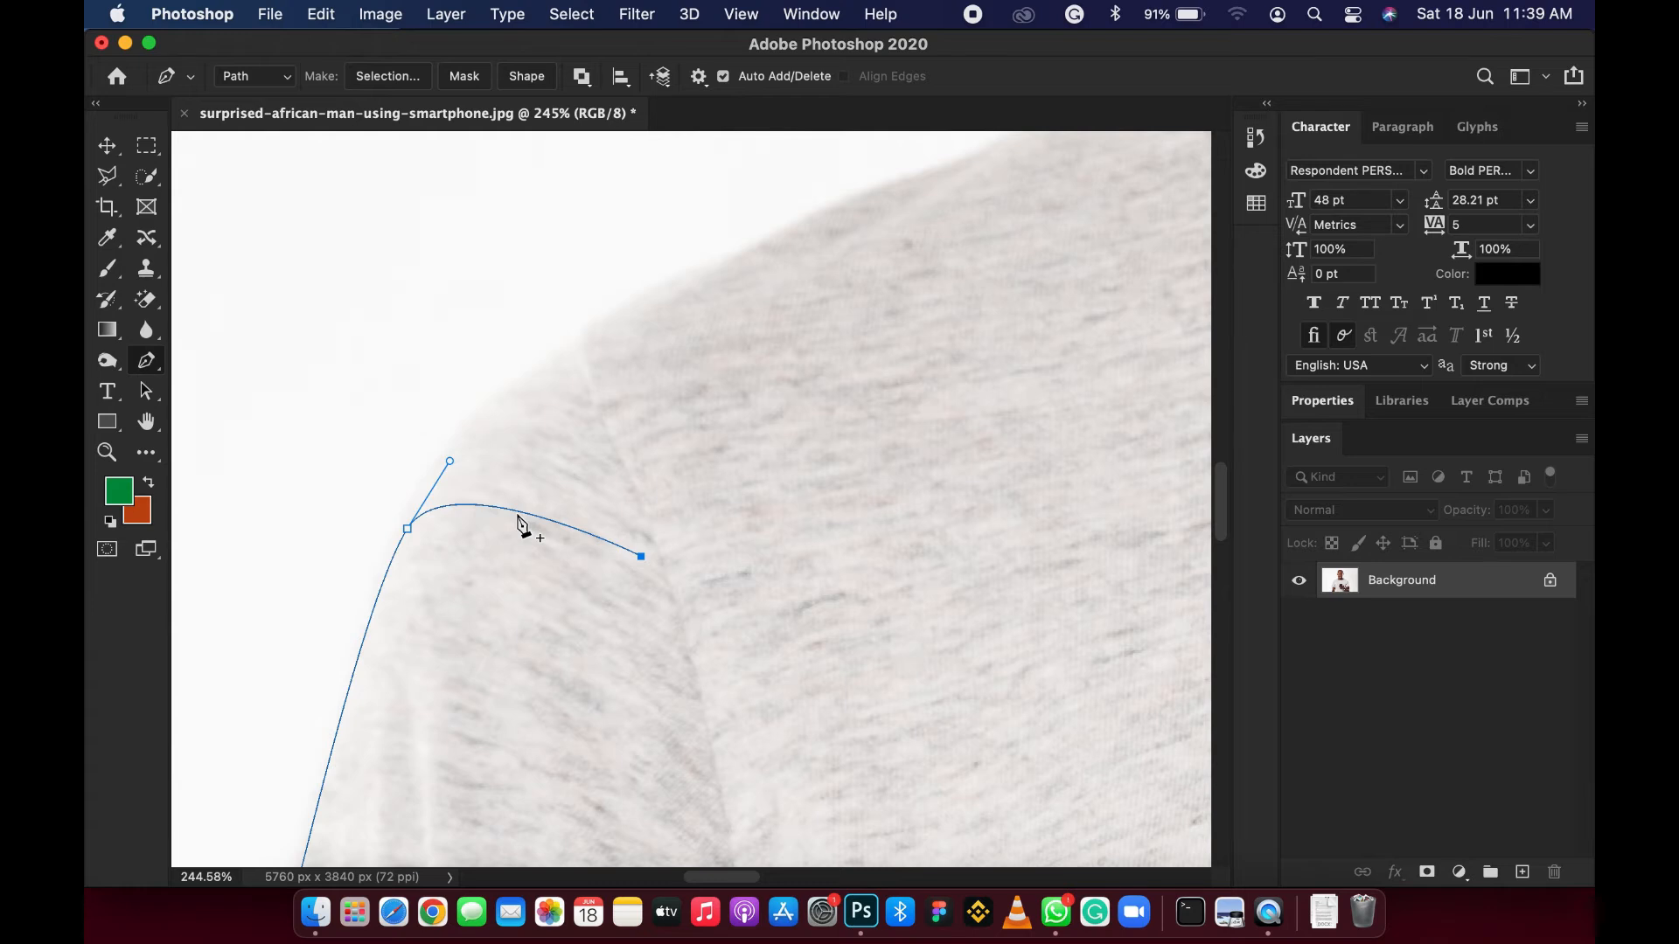
key("super+z")
left_click_drag(681, 295, 777, 241)
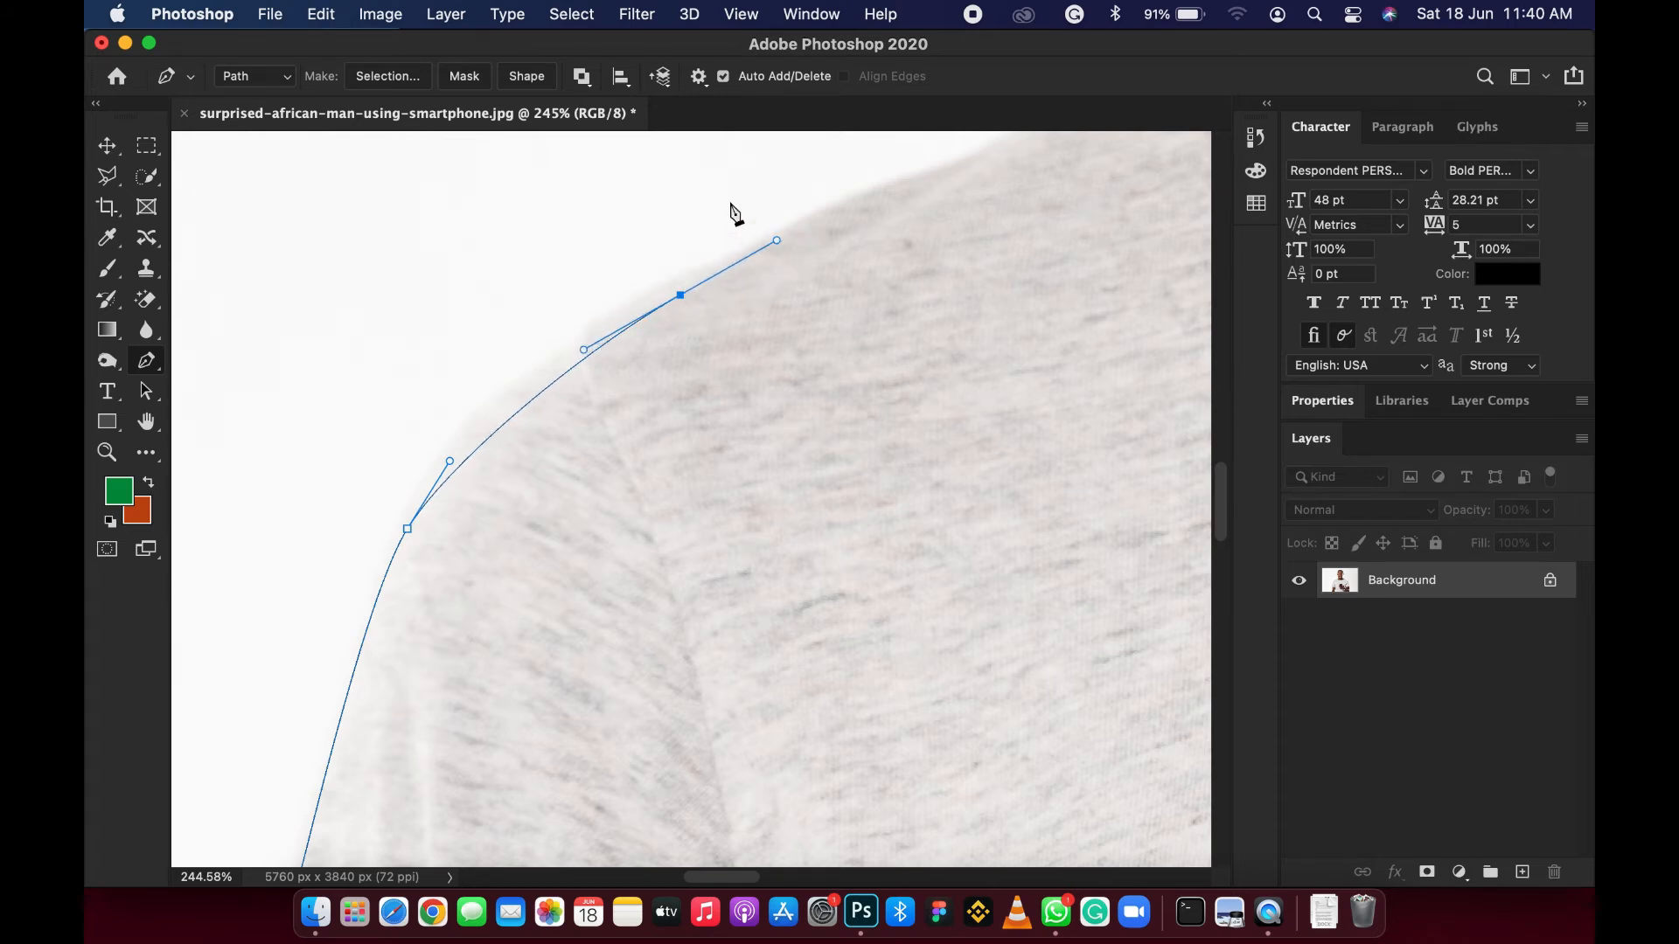
key("ctrl+z")
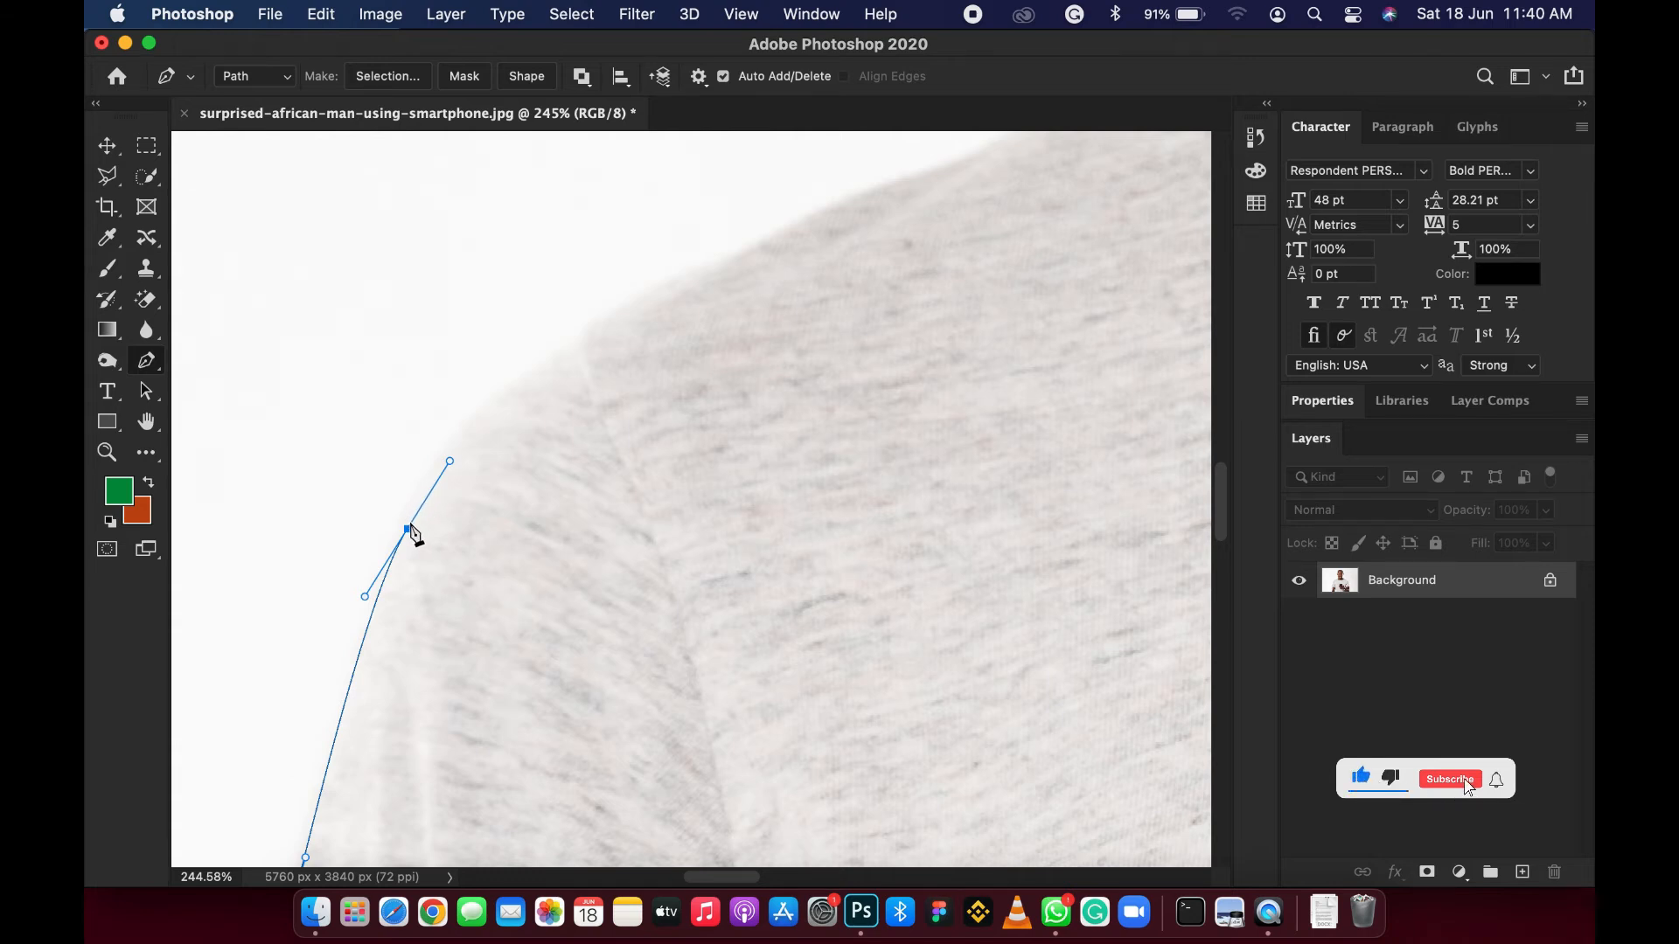
Step: Remove the outgoing direction handle from the last sleeve anchor point and trace the shoulder curve with one curved anchor point
left_click(408, 529, "alt")
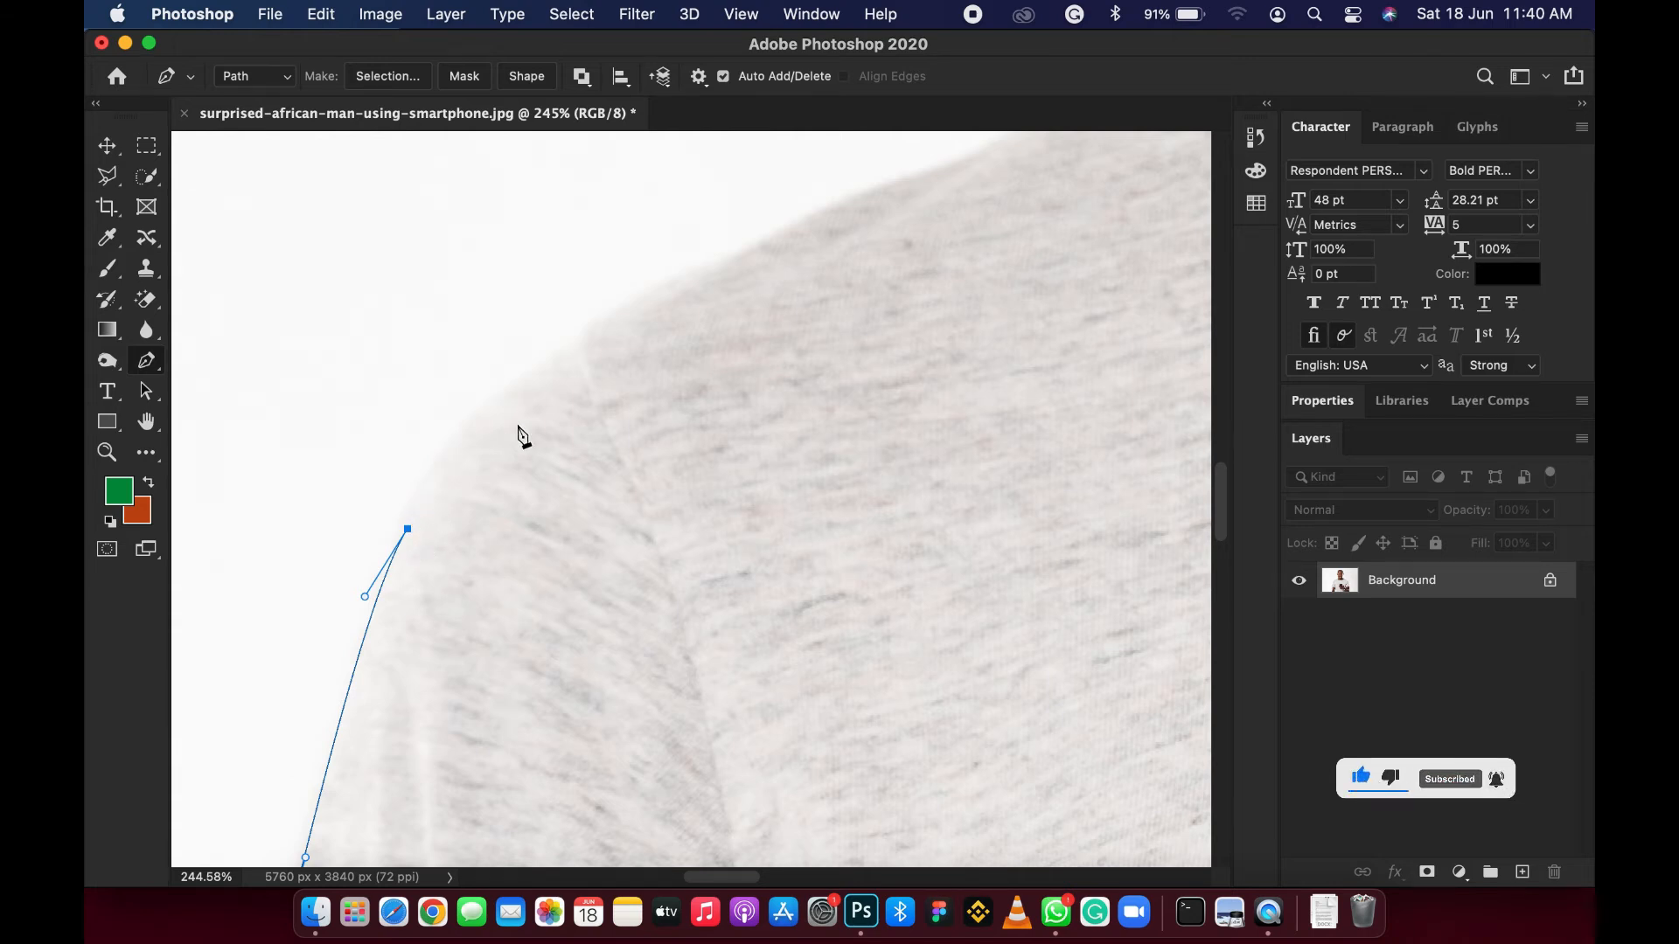
left_click_drag(720, 272, 971, 163)
Step: Trace the upper edge of the shoulder and the shirt collar up to the base of the neck
left_click_drag(907, 229, 656, 480)
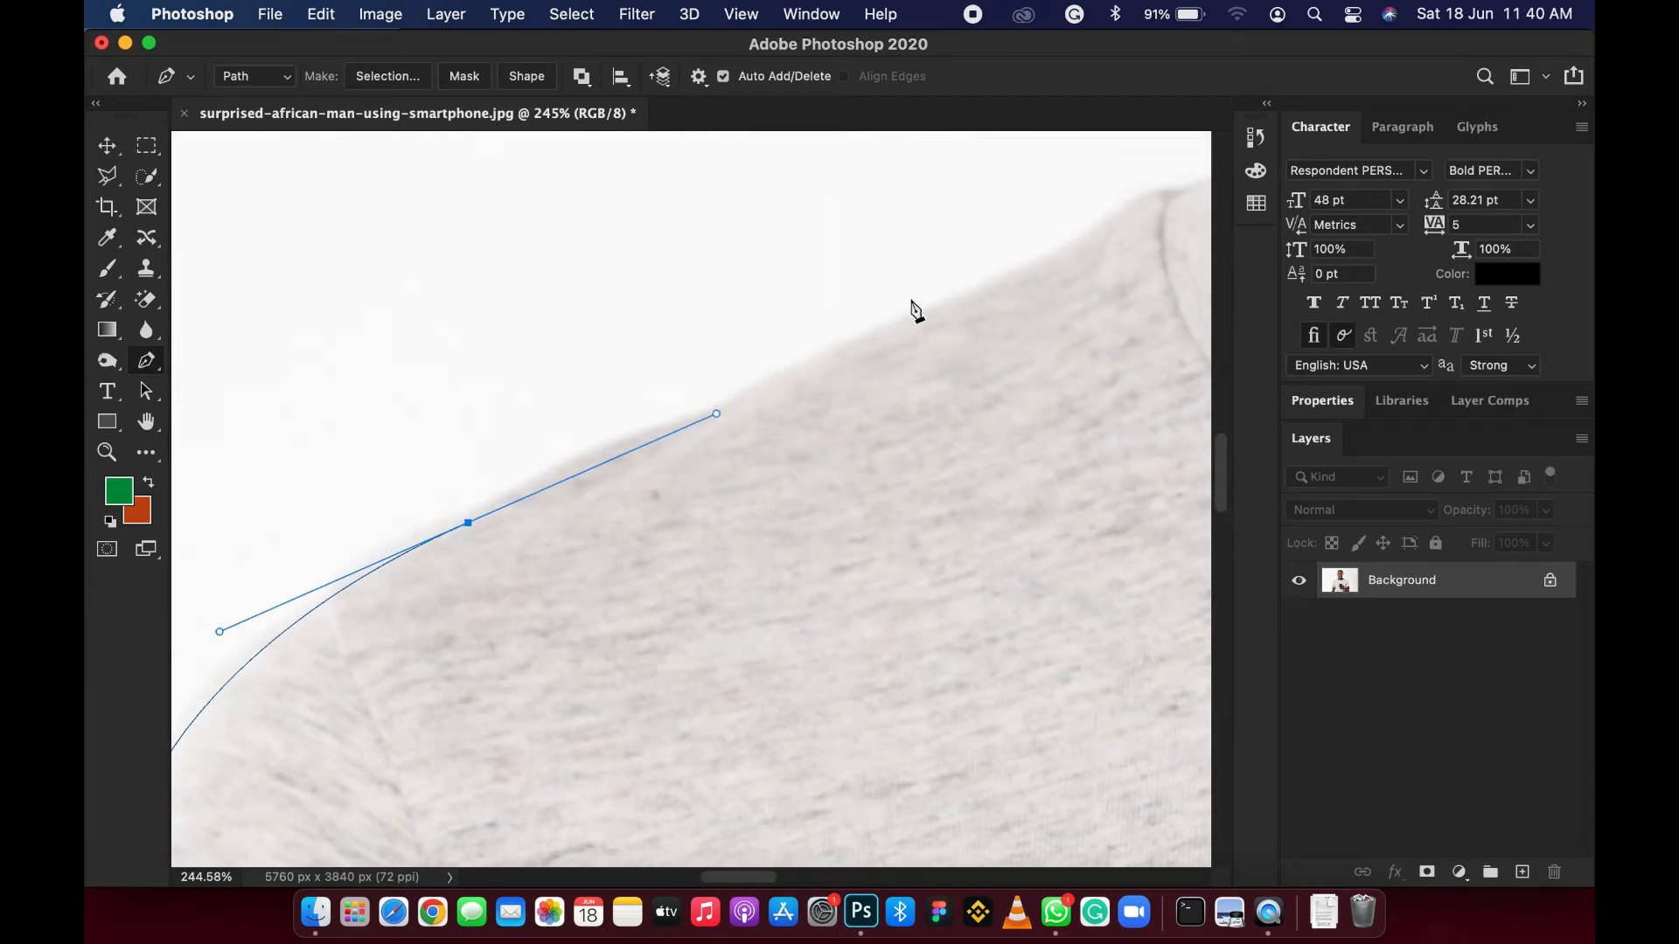
left_click(957, 301)
left_click_drag(963, 292, 780, 394)
scroll(774, 413, "up", 5)
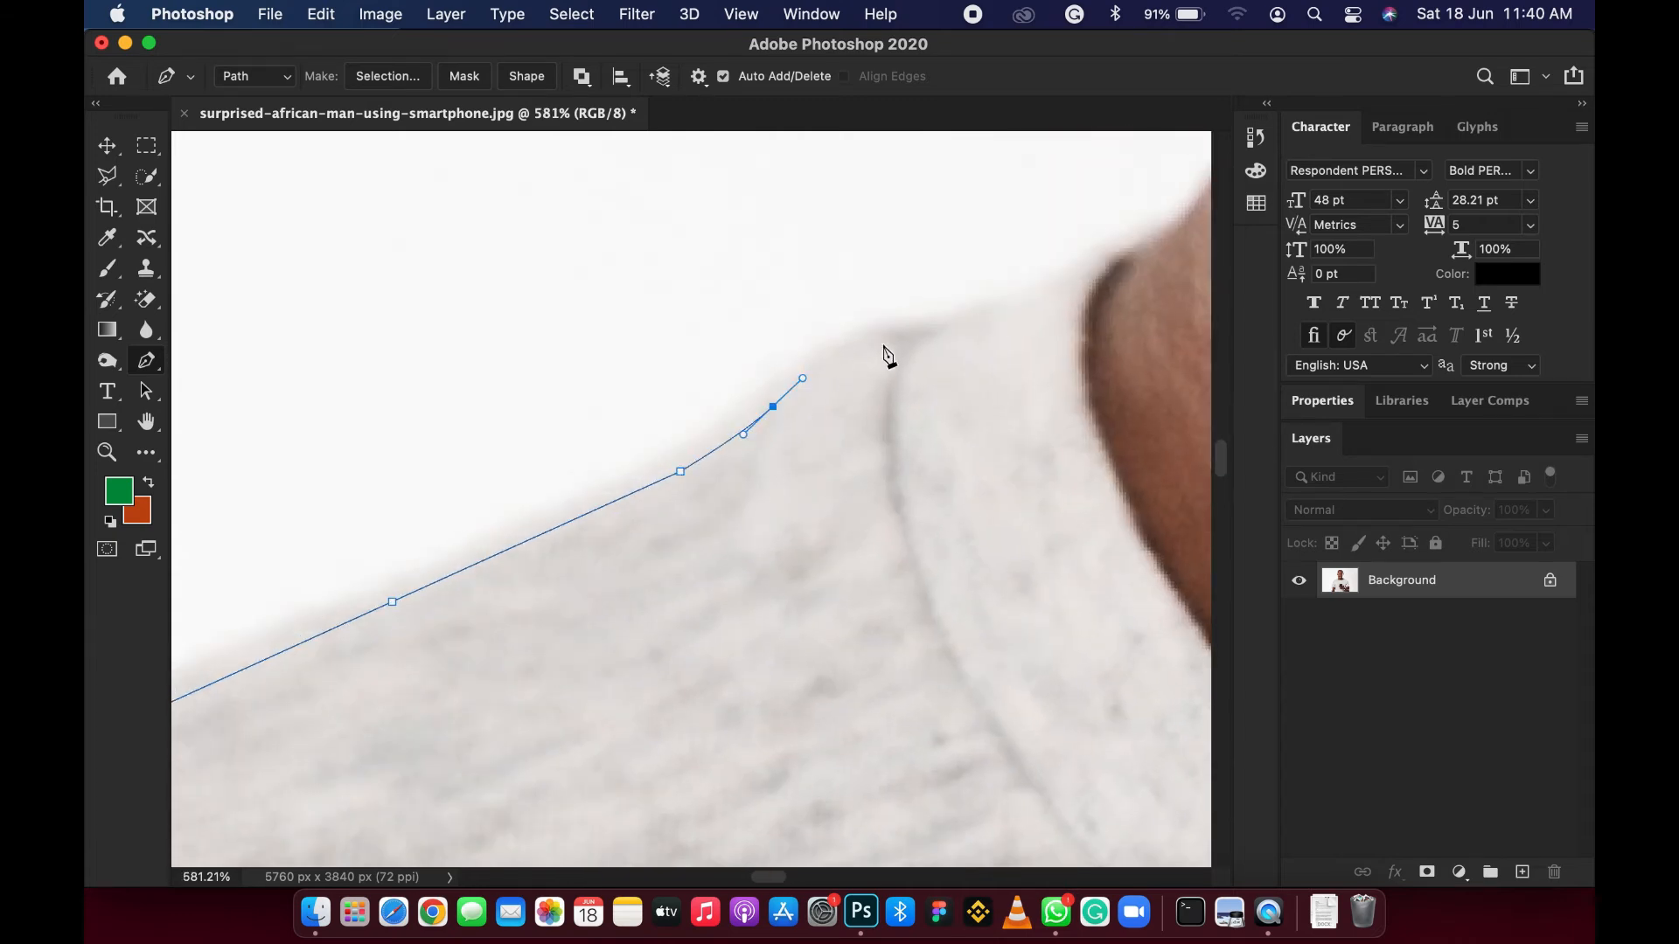
left_click_drag(884, 345, 926, 333)
left_click_drag(798, 334, 974, 277)
left_click_drag(802, 411, 470, 691)
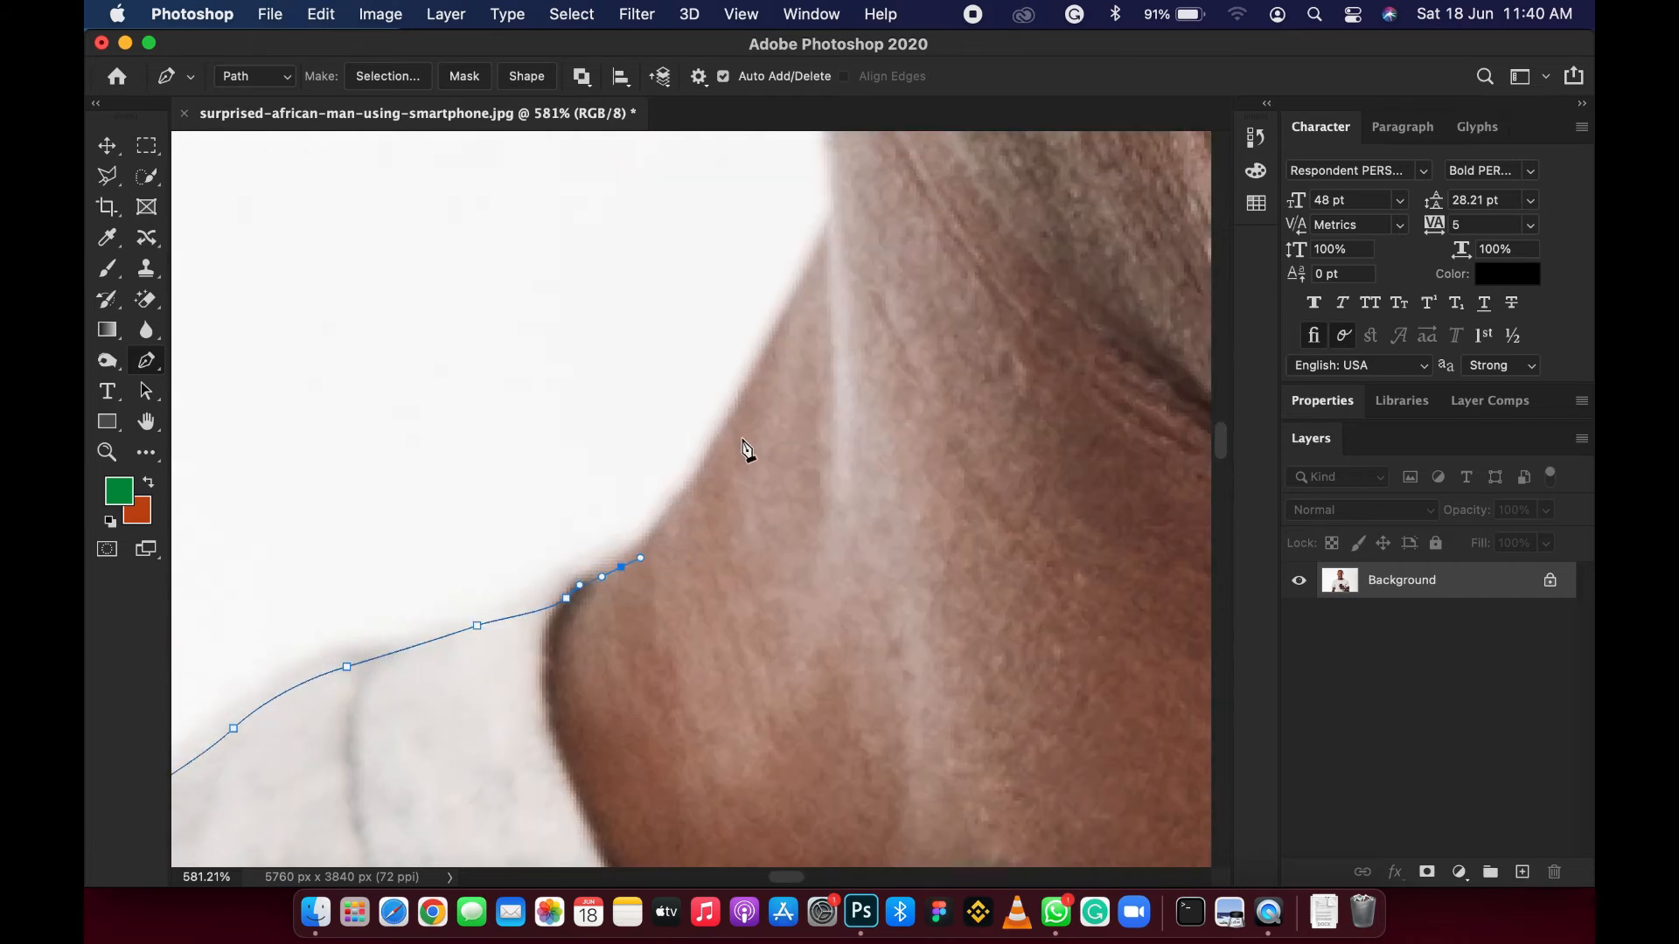
Step: Trace the edge of the neck and jaw upward to the ear
left_click_drag(752, 396, 699, 787)
left_click(656, 585)
left_click_drag(592, 416, 592, 752)
scroll(559, 524, "down", 3)
left_click_drag(528, 562, 515, 138)
key("super+z")
Step: Trace around the ear's outer edge and continue the path up the side of the head
left_click_drag(532, 363, 700, 831)
left_click_drag(543, 709, 498, 637)
scroll(397, 386, "up", 3)
left_click_drag(499, 285, 524, 273)
scroll(517, 285, "down", 3)
left_click_drag(442, 347, 491, 270)
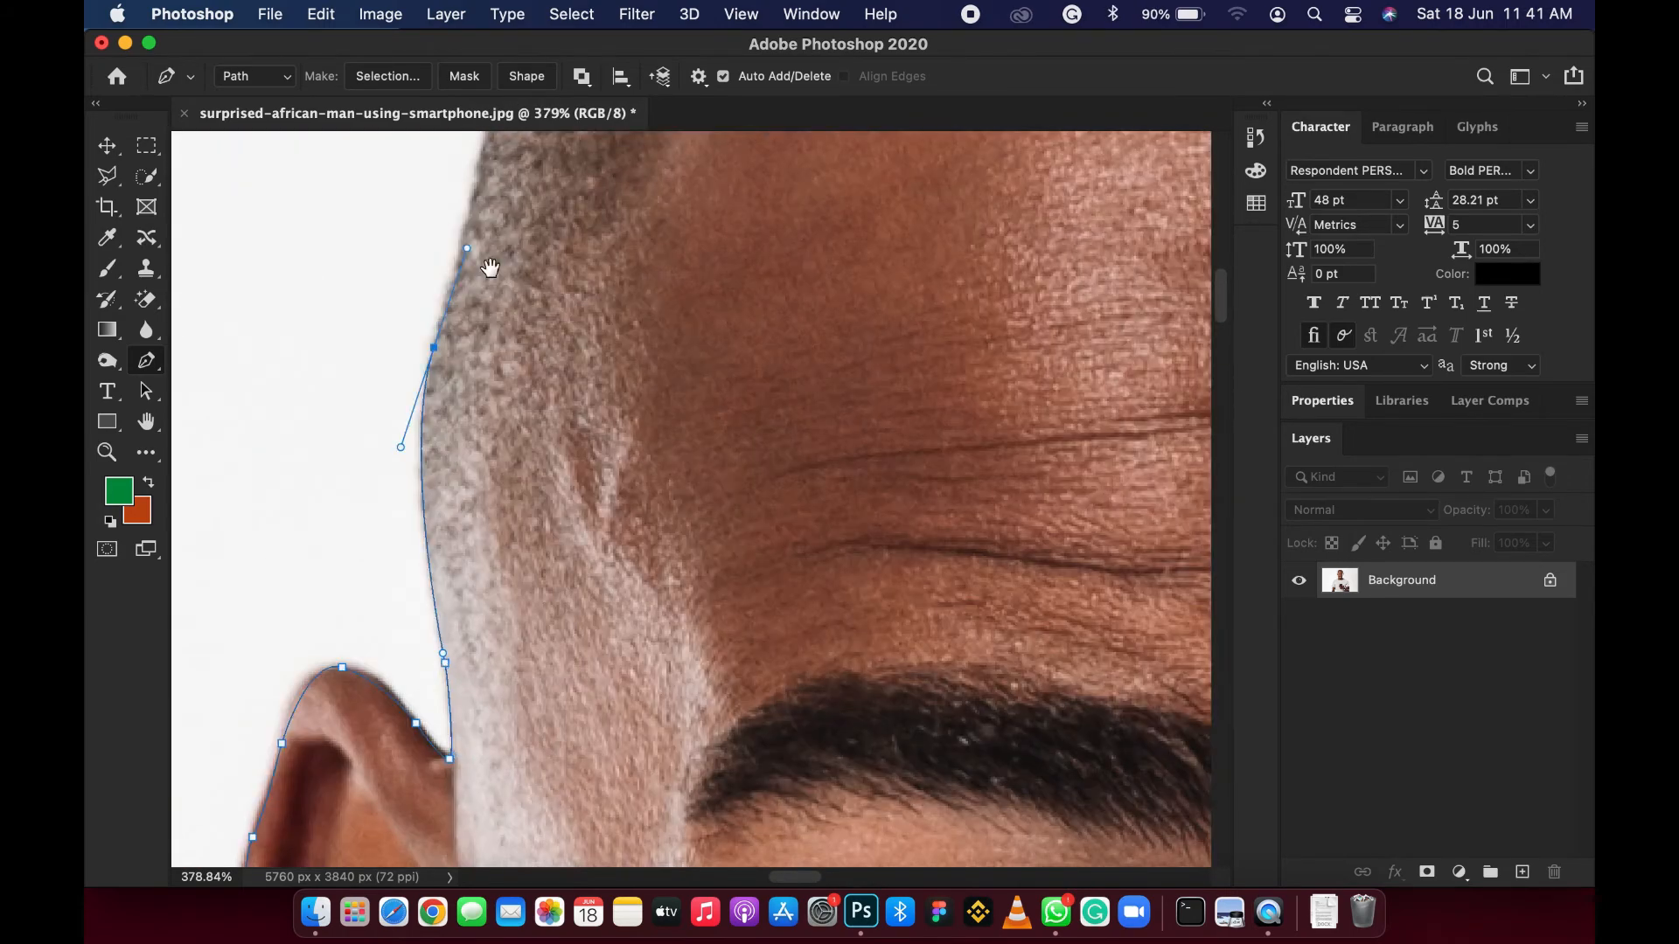
Step: Trace the top of the head with curved anchor points and start down its opposite side
scroll(490, 270, "down", 5)
left_click_drag(569, 364, 673, 356)
scroll(717, 413, "up", 3)
left_click_drag(738, 416, 847, 502)
scroll(848, 495, "up", 3)
left_click_drag(739, 385, 779, 480)
scroll(821, 776, "up", 4)
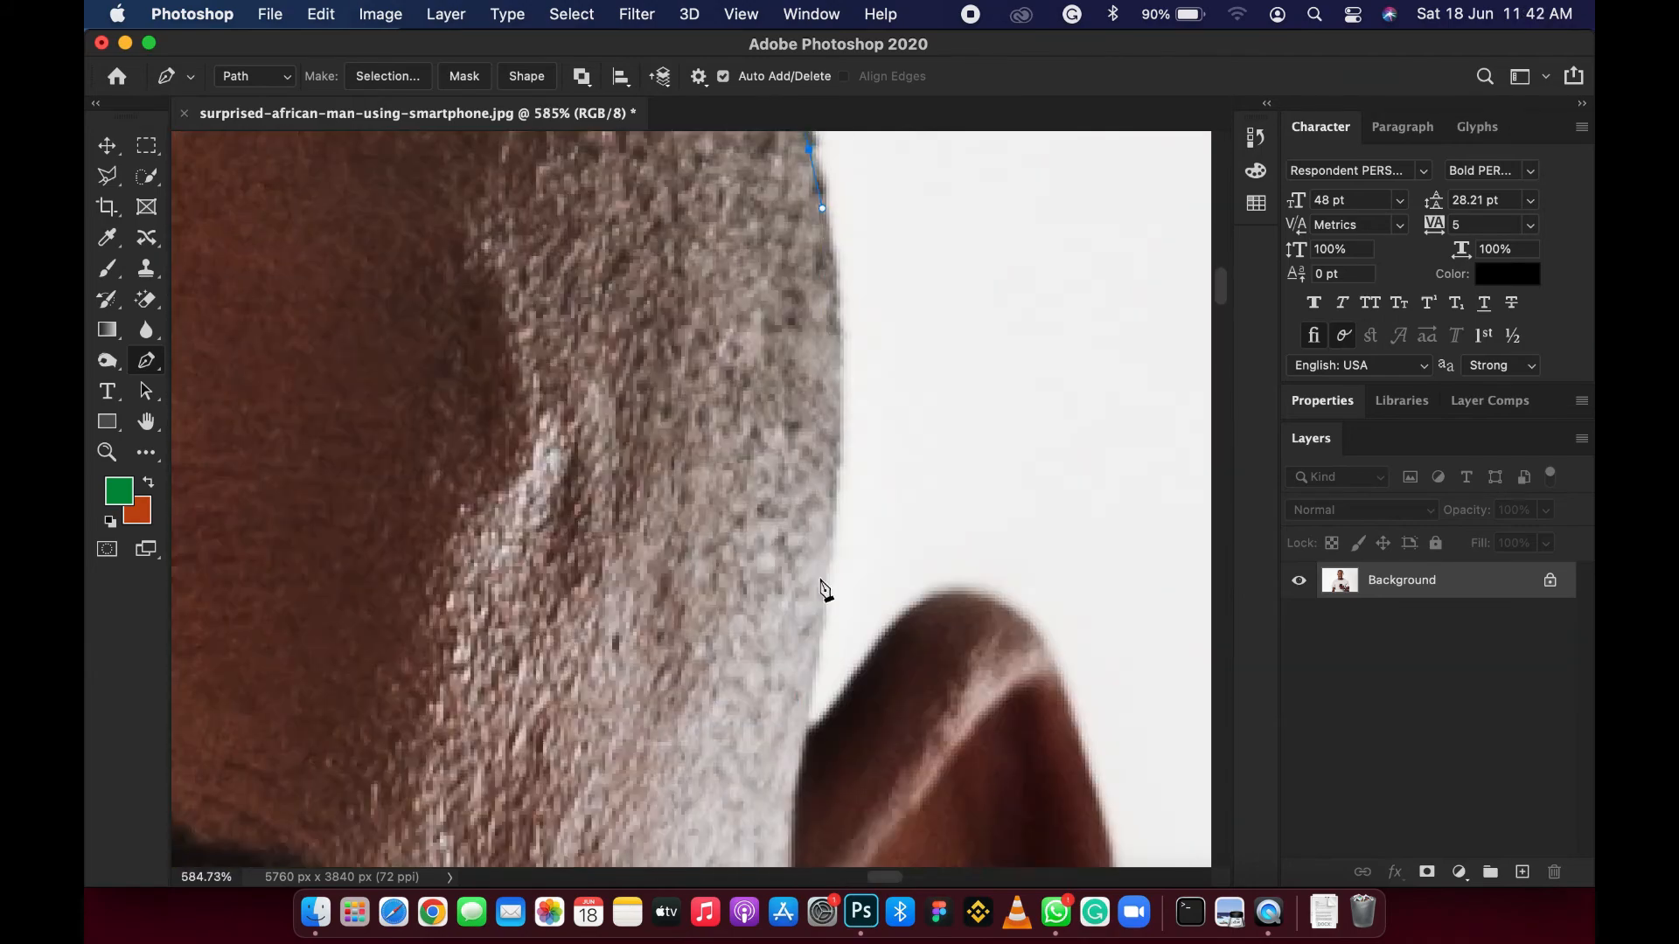
Step: Continue the path down the side of the head to the second ear and trace around the ear
left_click(816, 561)
left_click(805, 732)
left_click_drag(985, 597, 1044, 624)
scroll(1057, 660, "down", 3)
left_click_drag(877, 556, 877, 600)
scroll(1169, 367, "down", 4)
Step: Trace the bearded jaw below the second ear down to where it meets the neck
left_click_drag(615, 828, 521, 816)
scroll(559, 787, "up", 2)
left_click_drag(660, 693, 600, 801)
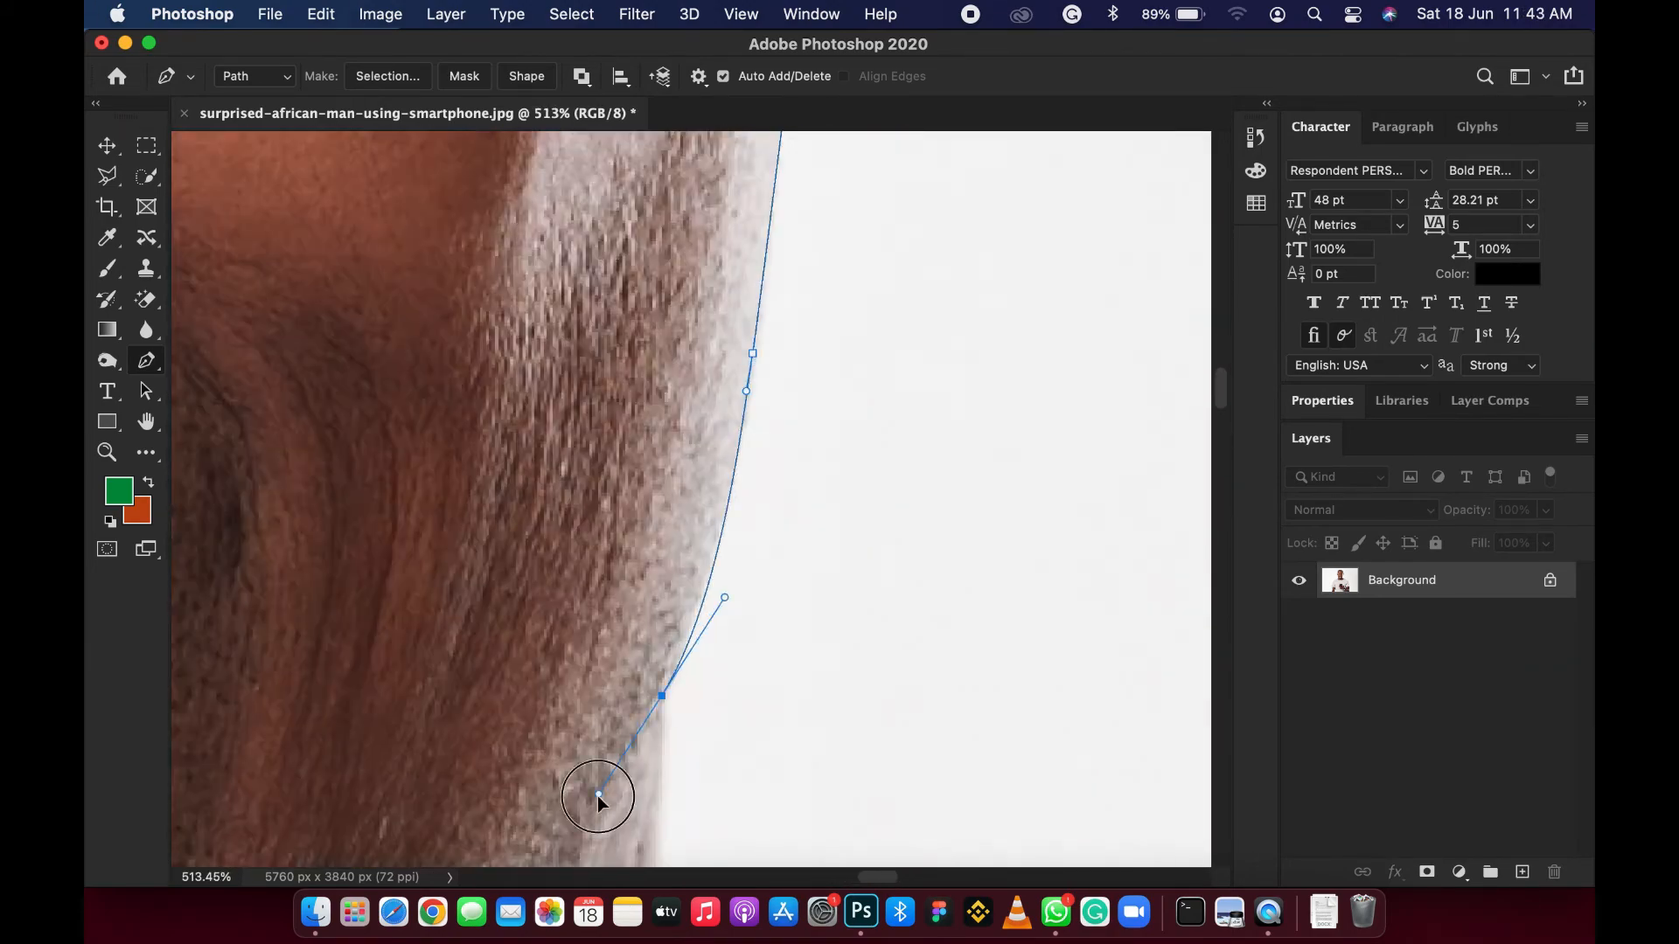
Step: Trace the second side of the neck and the shoulder with anchor points along the shirt's upper edge
left_click(402, 480)
left_click_drag(571, 689, 611, 719)
scroll(611, 719, "down", 3)
left_click_drag(731, 597, 828, 637)
Step: Trace the second sleeve's outer edge down to its hem corner and along the hem to the arm
left_click_drag(690, 296, 712, 349)
left_click_drag(772, 552, 787, 603)
left_click(757, 385)
left_click(819, 567)
left_click(762, 612)
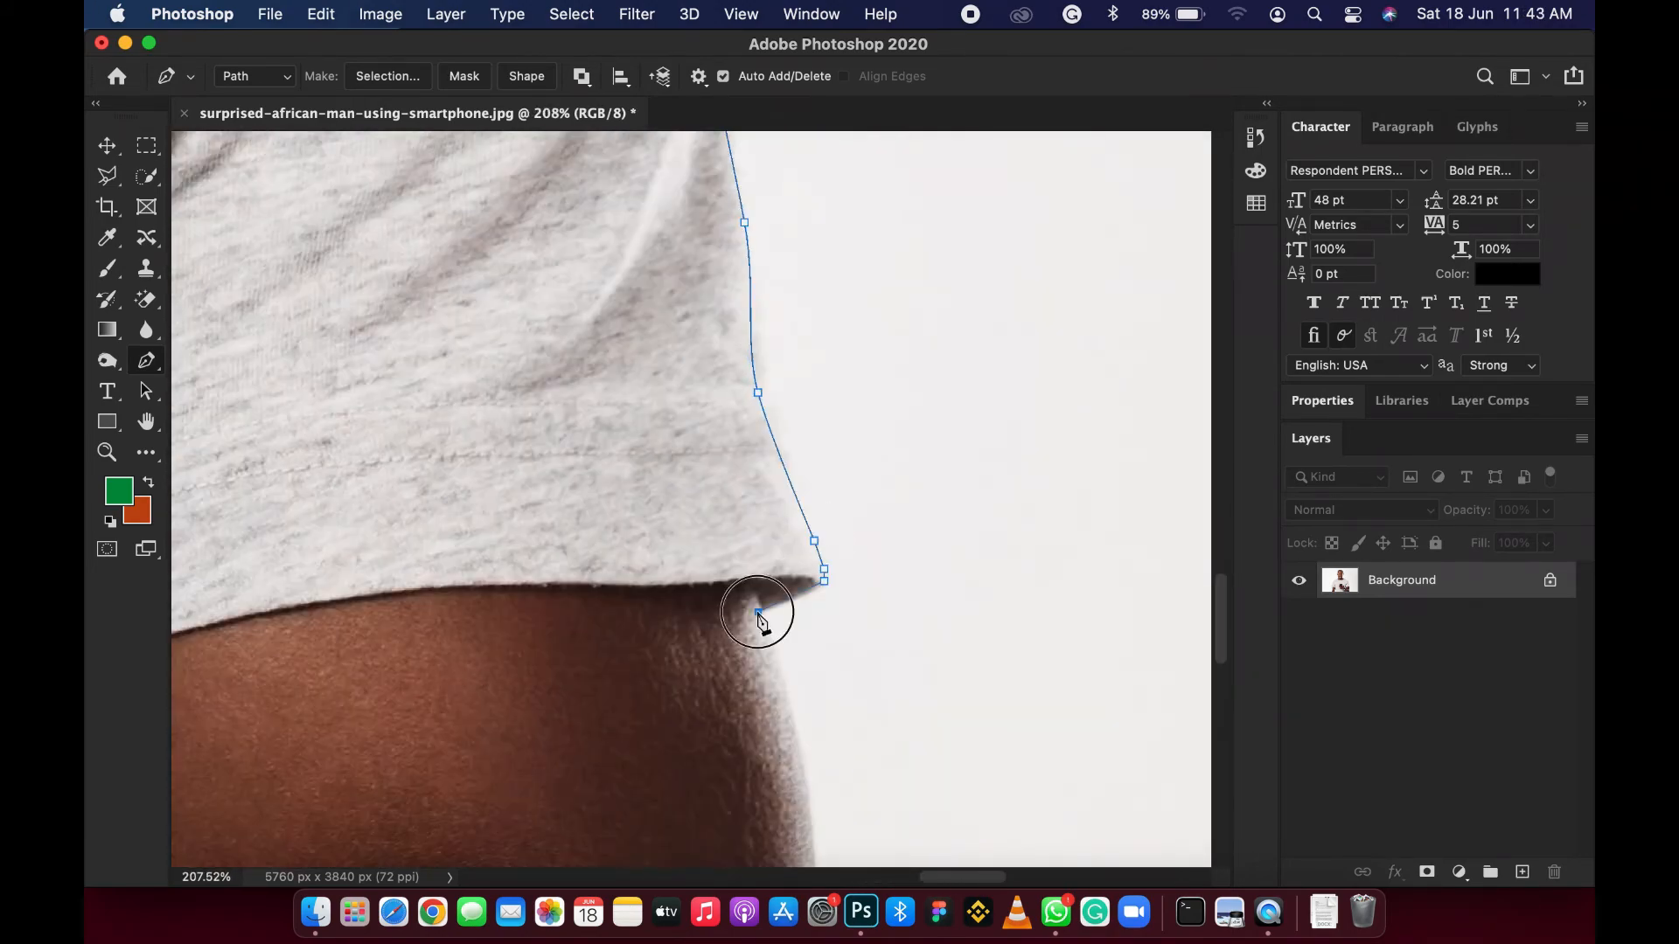
Step: Trace the outer edge of the second arm down to a curved anchor point just below the image's lower edge
scroll(670, 503, "down", 5)
scroll(662, 556, "up", 5)
left_click_drag(656, 580, 619, 664)
key("super+z")
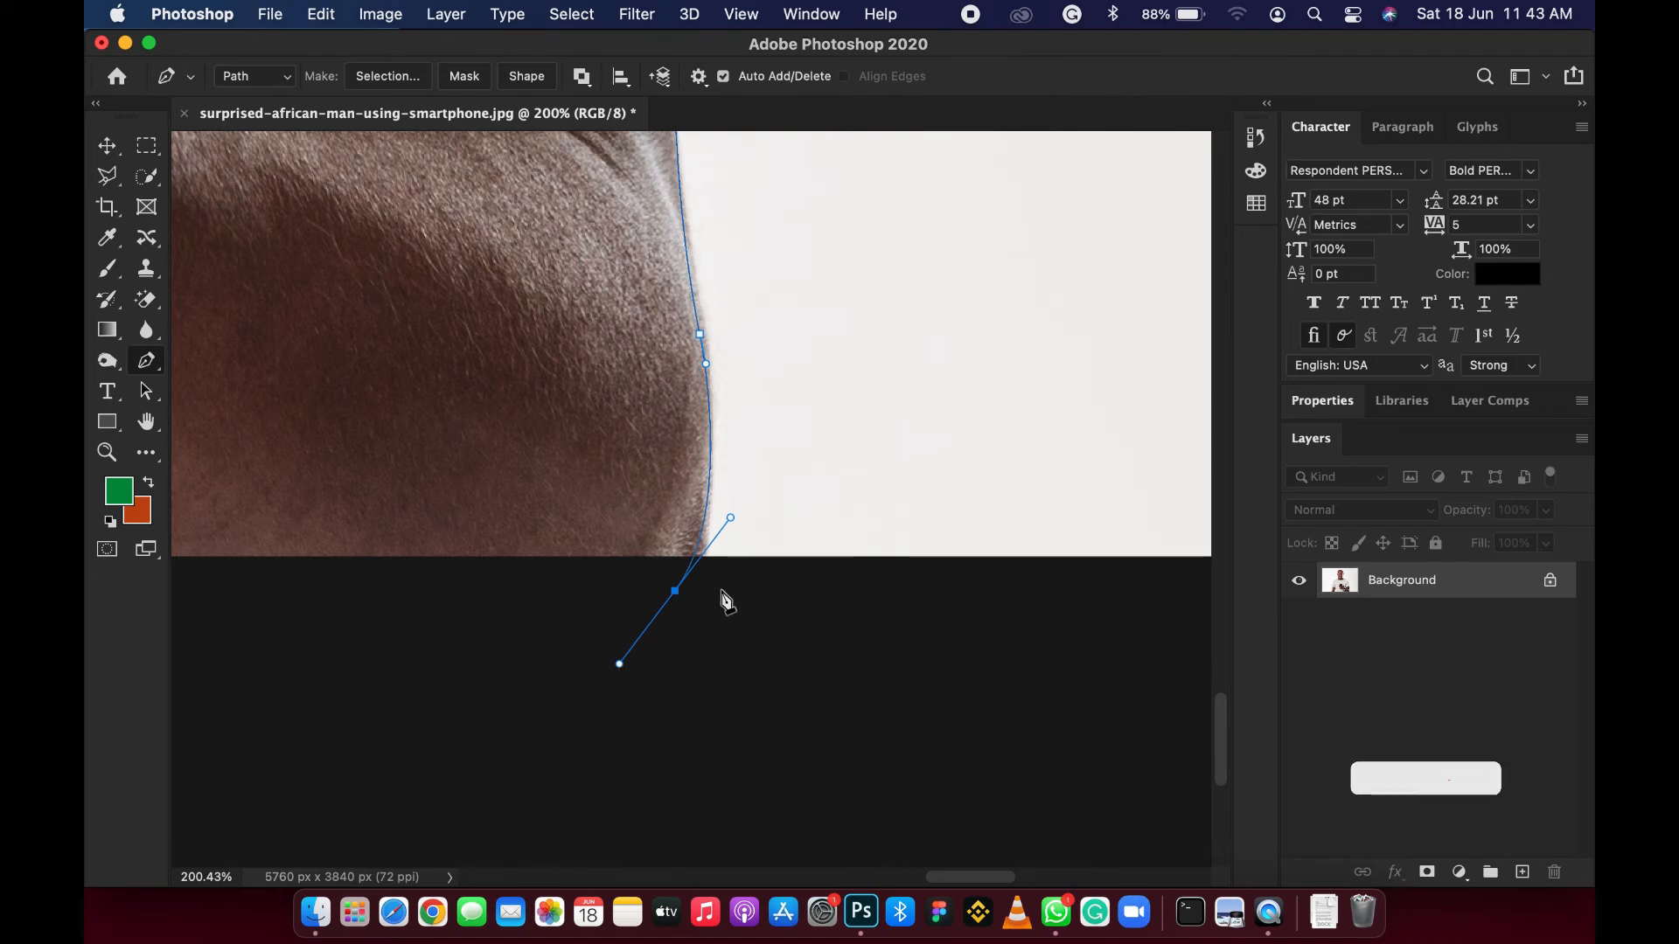
Step: Run the path below the image with corner points and close it at the starting point by the shirt's side
scroll(626, 626, "down", 5)
left_click_drag(607, 557, 879, 547)
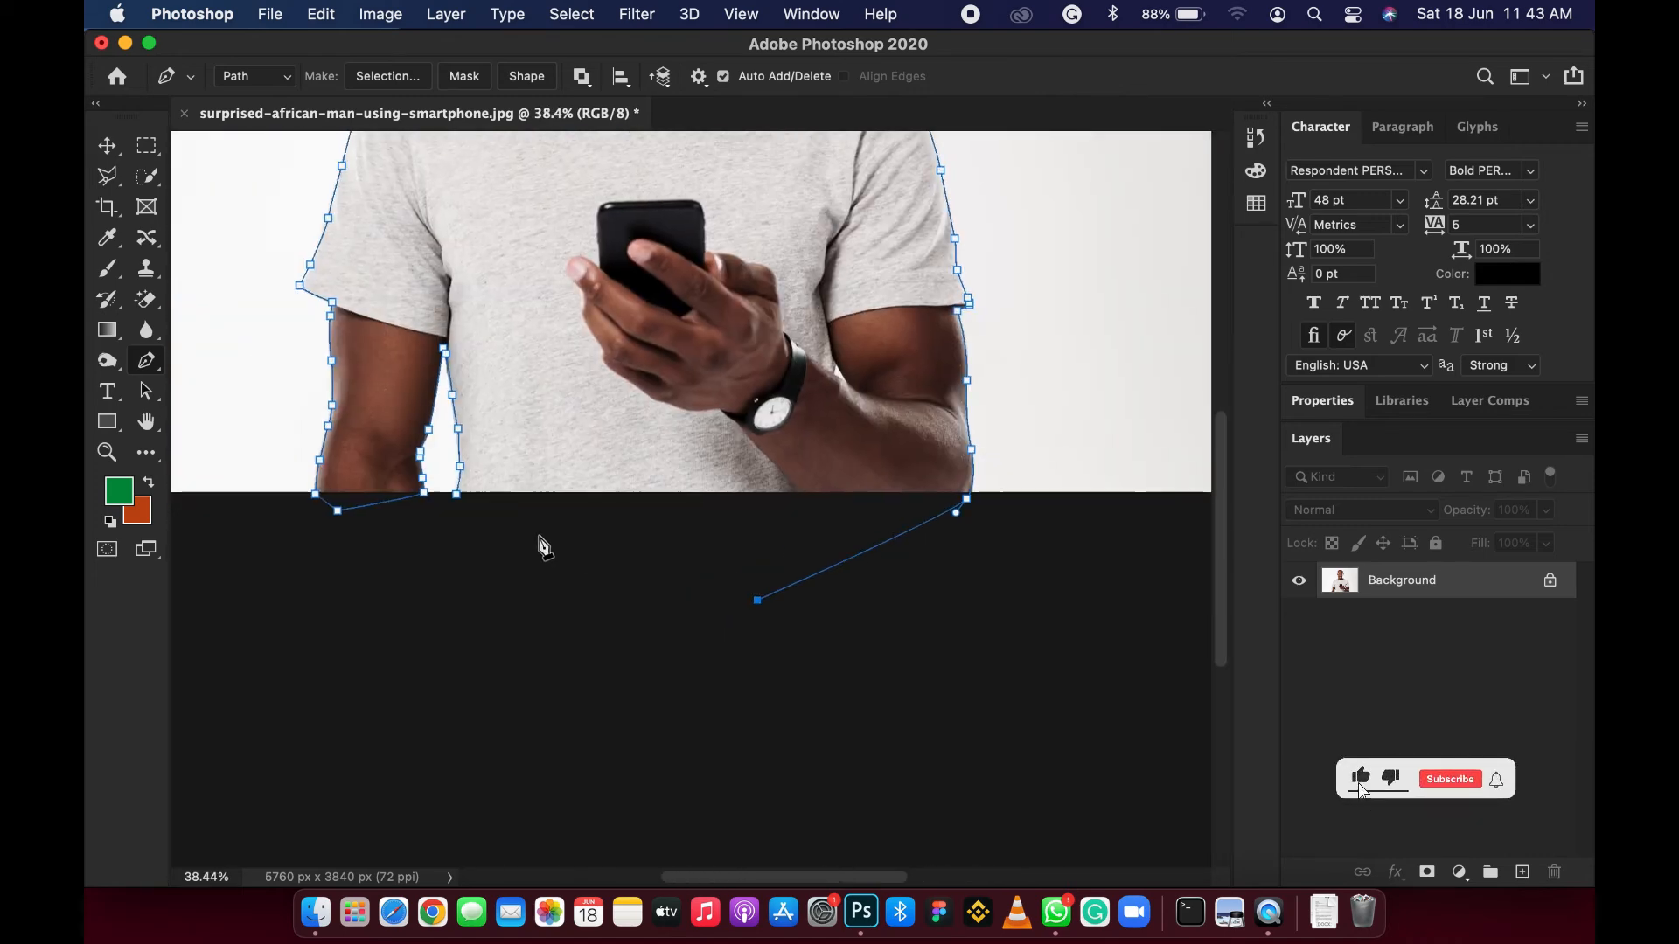
scroll(524, 537, "up", 3)
left_click(476, 552)
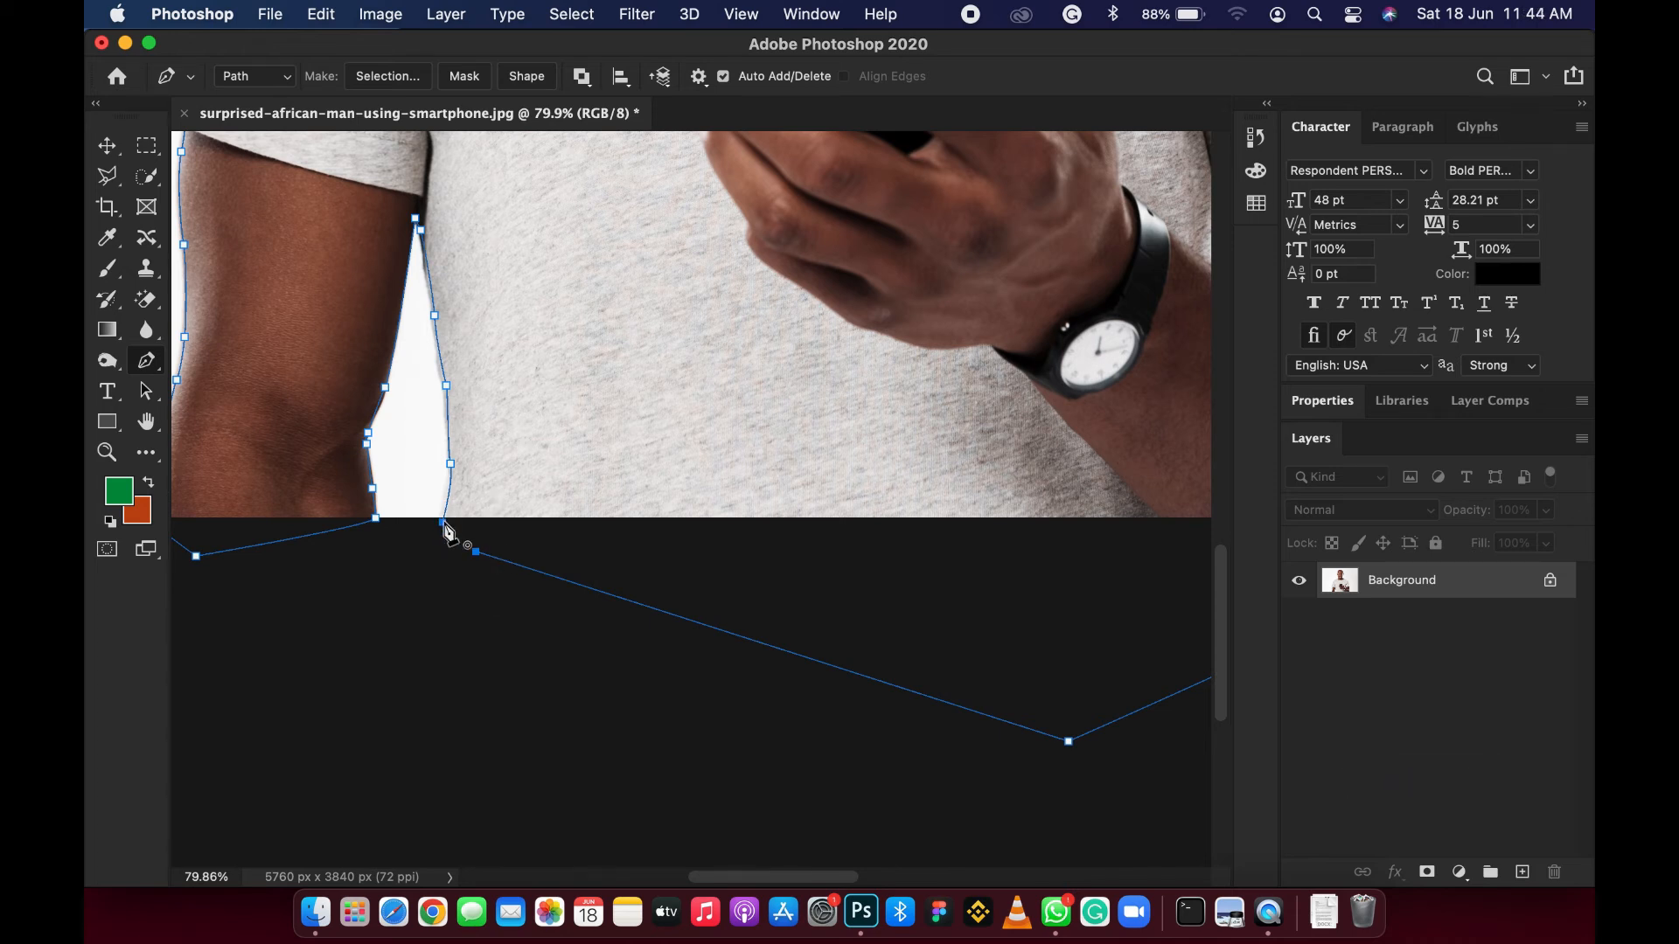
scroll(445, 530, "up", 1)
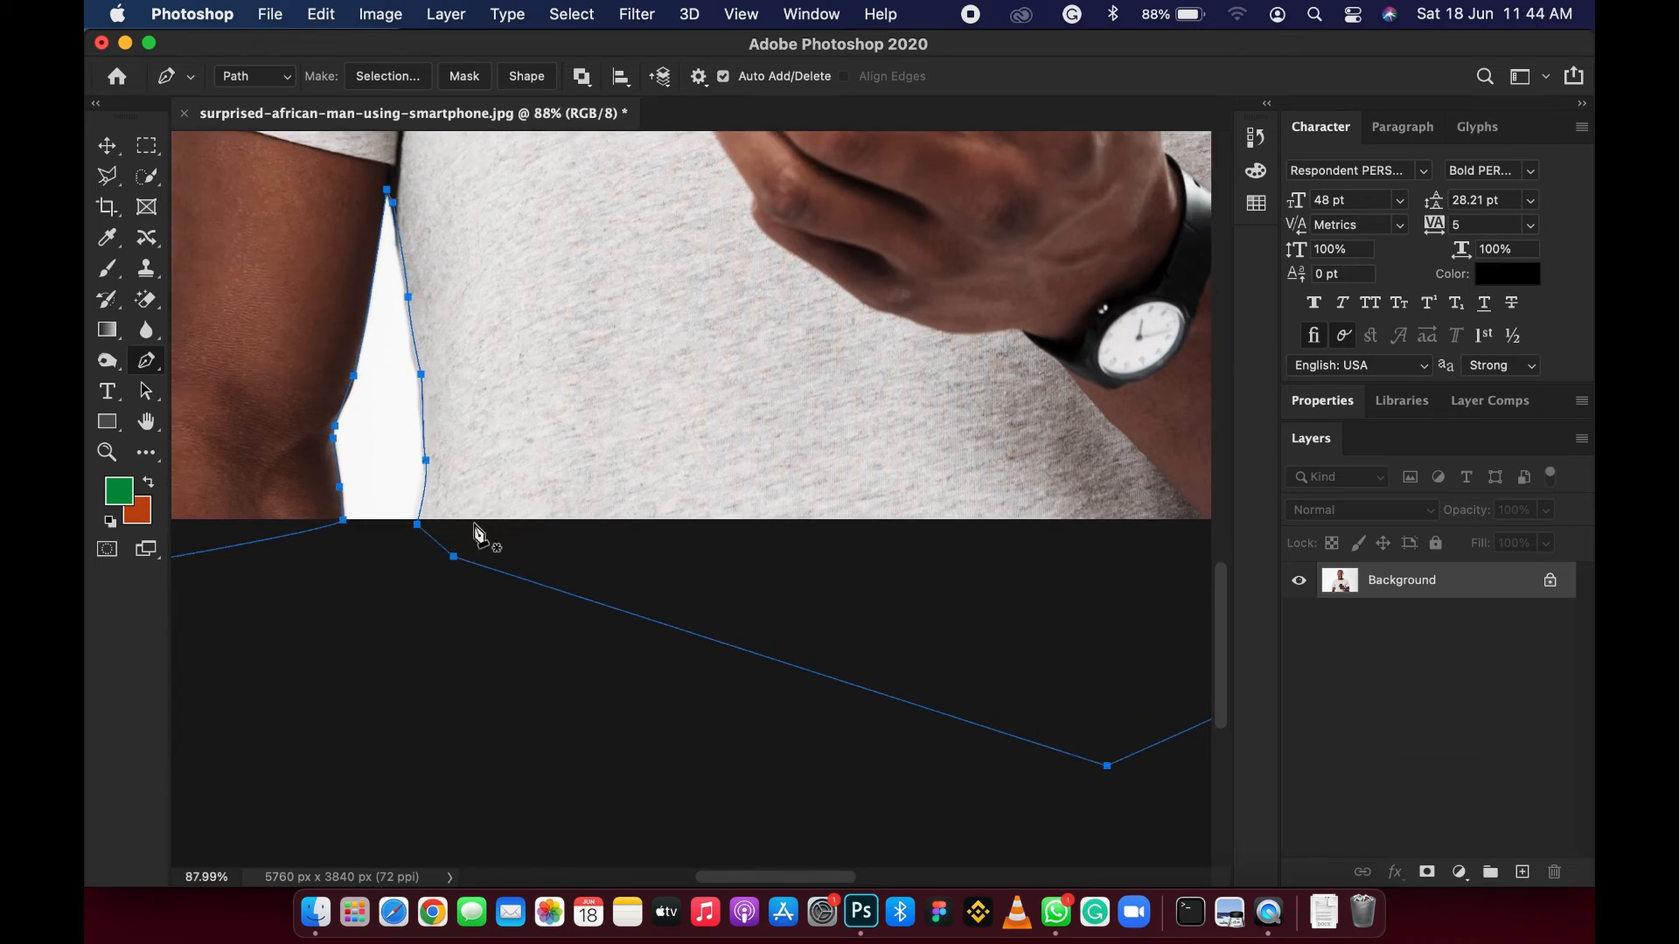
Step: Convert the closed path into a new anti-aliased selection with a feather radius of 0 pixels
scroll(472, 536, "down", 5)
scroll(525, 543, "down", 8)
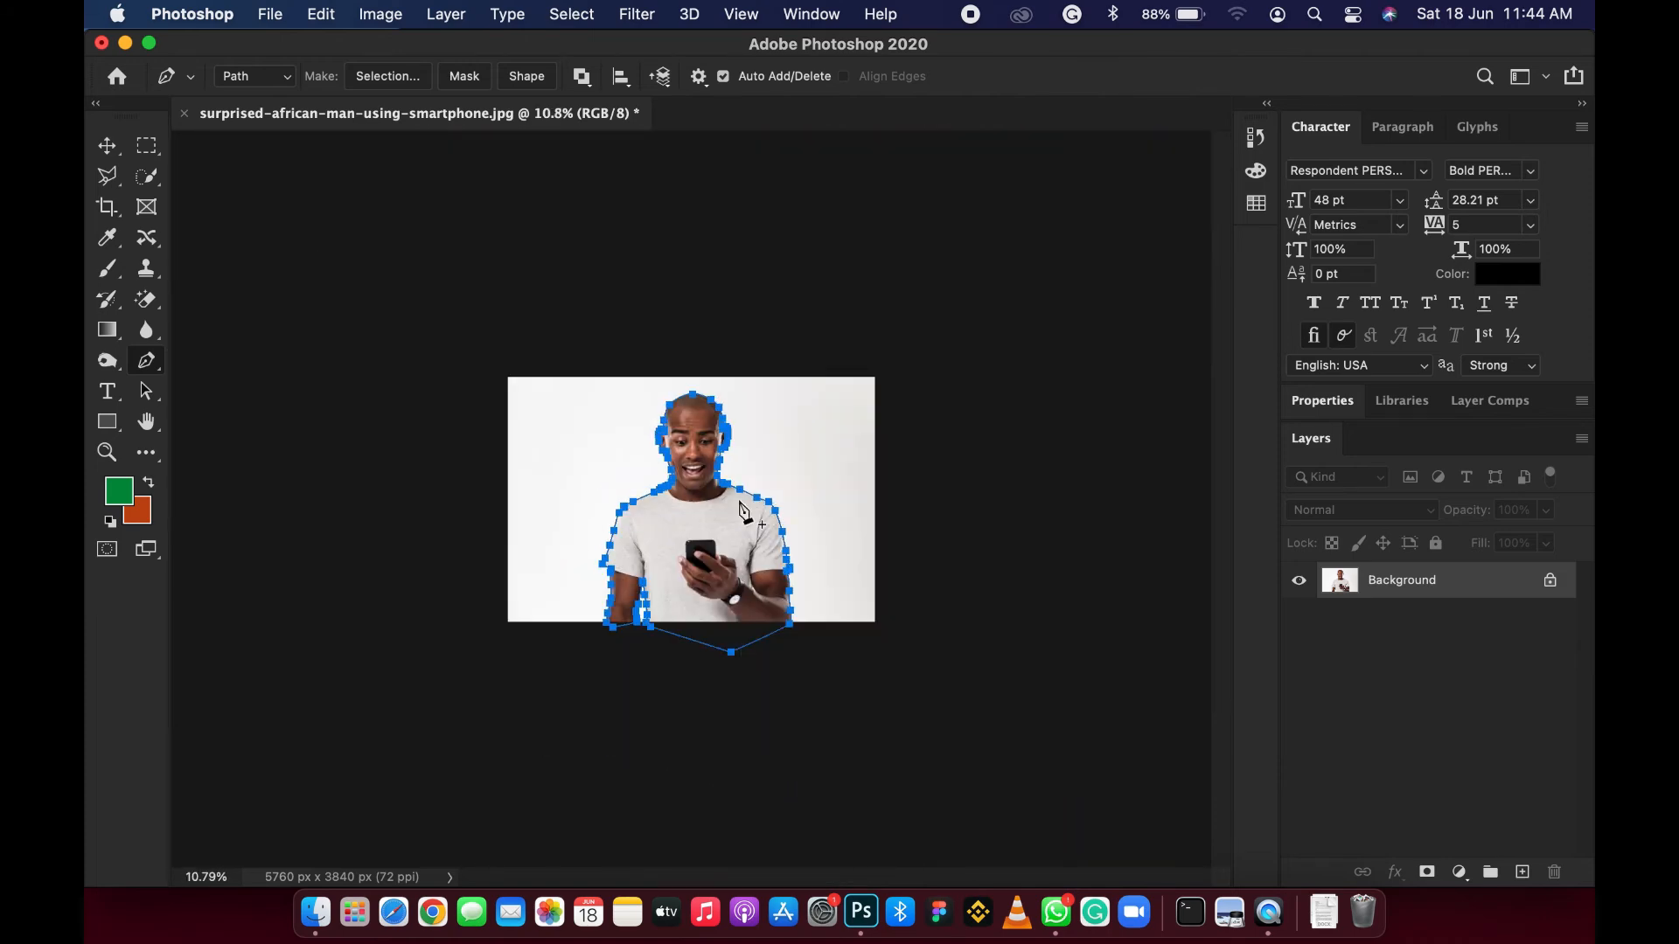
scroll(740, 511, "up", 5)
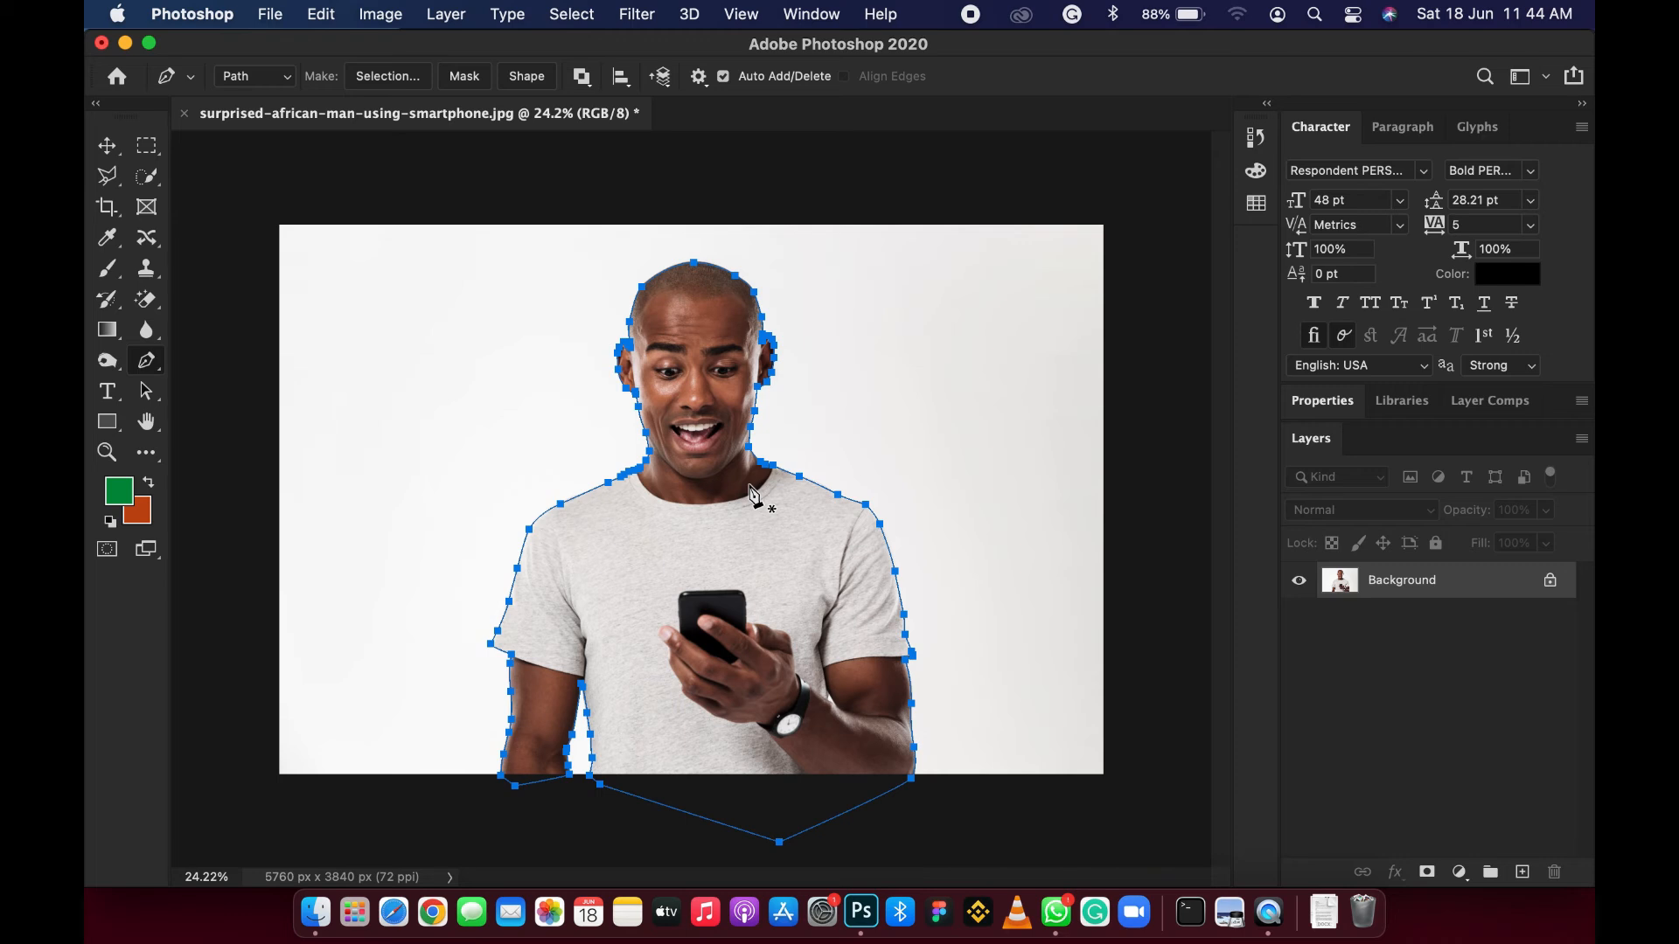
right_click(721, 430)
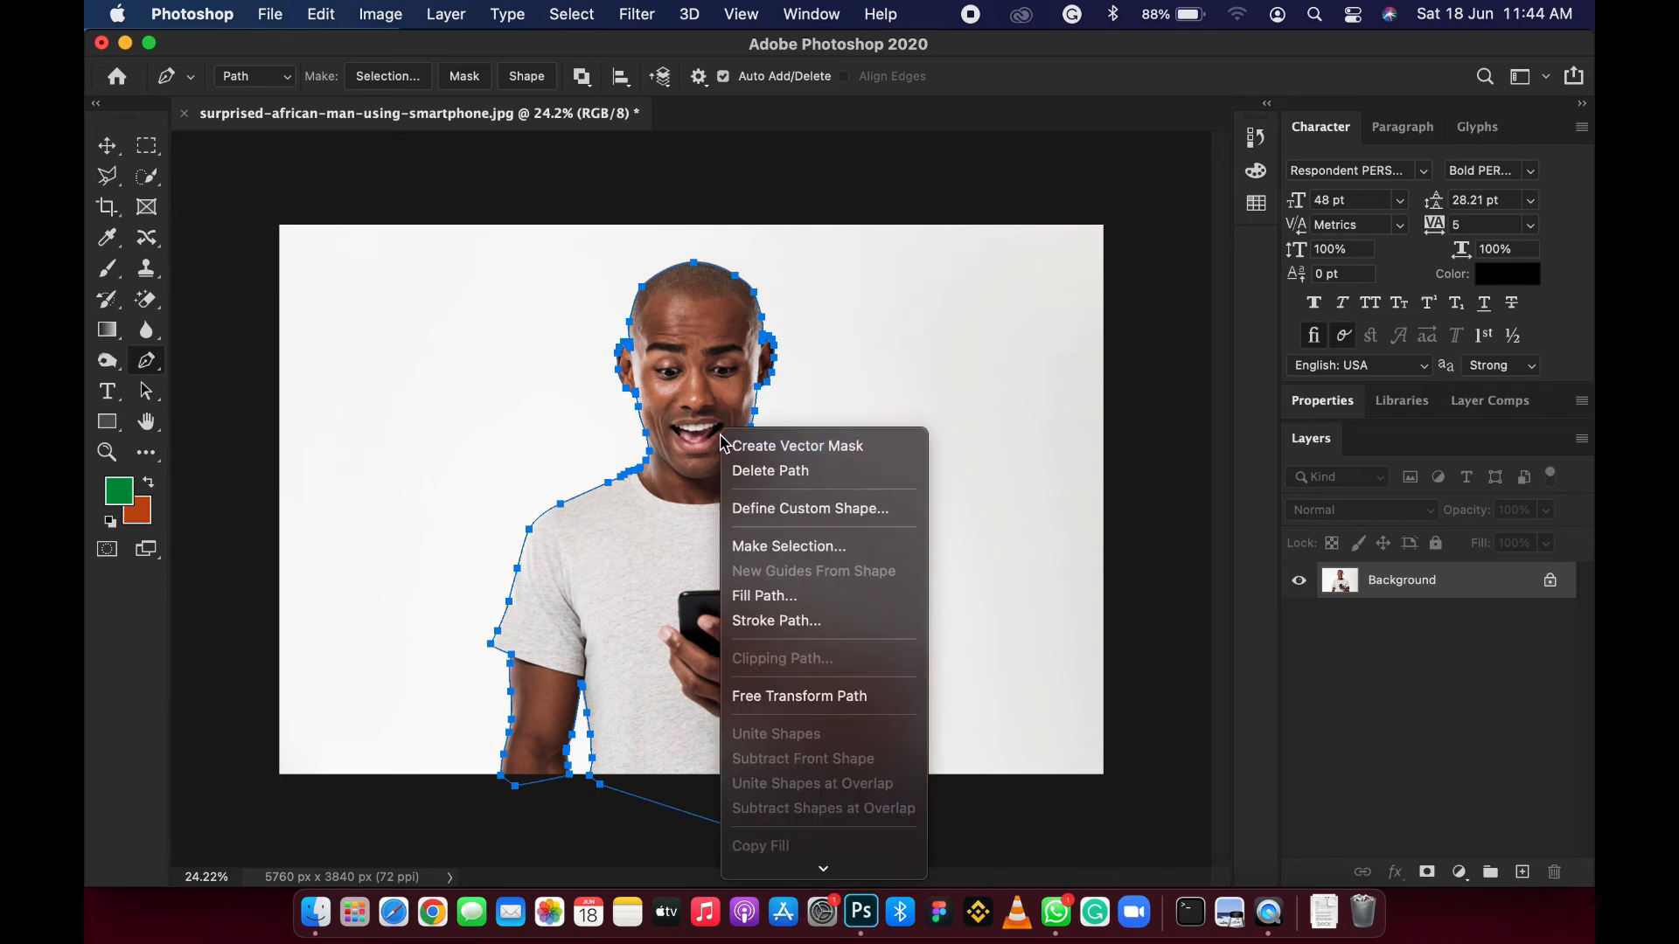
right_click(666, 477)
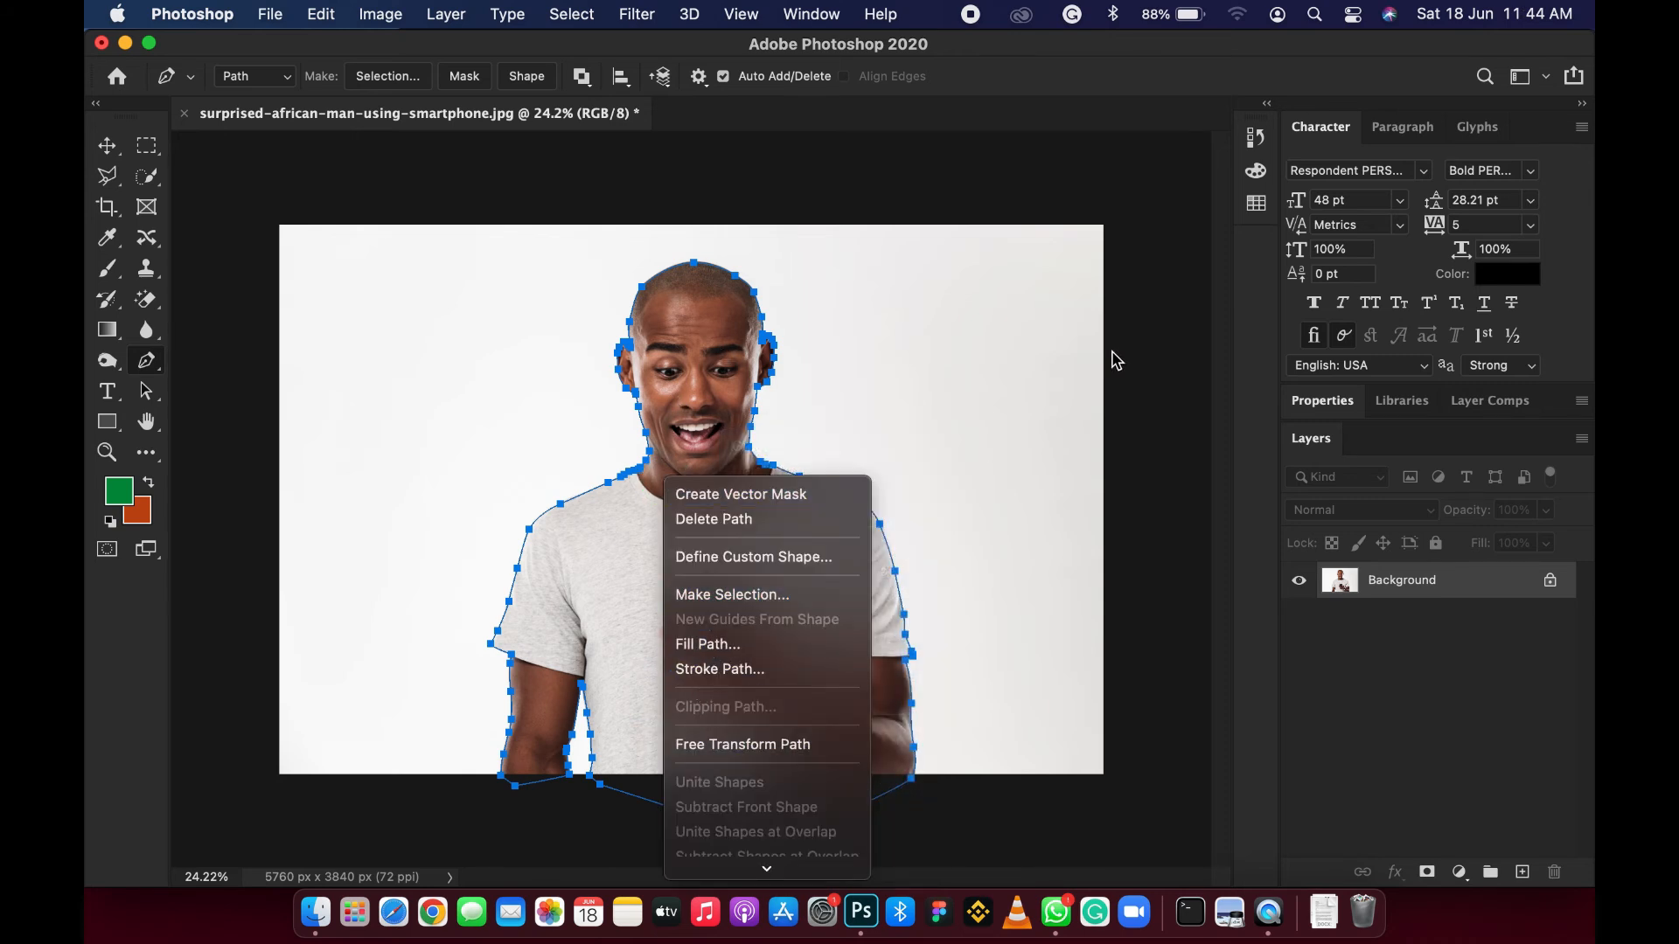
right_click(717, 397)
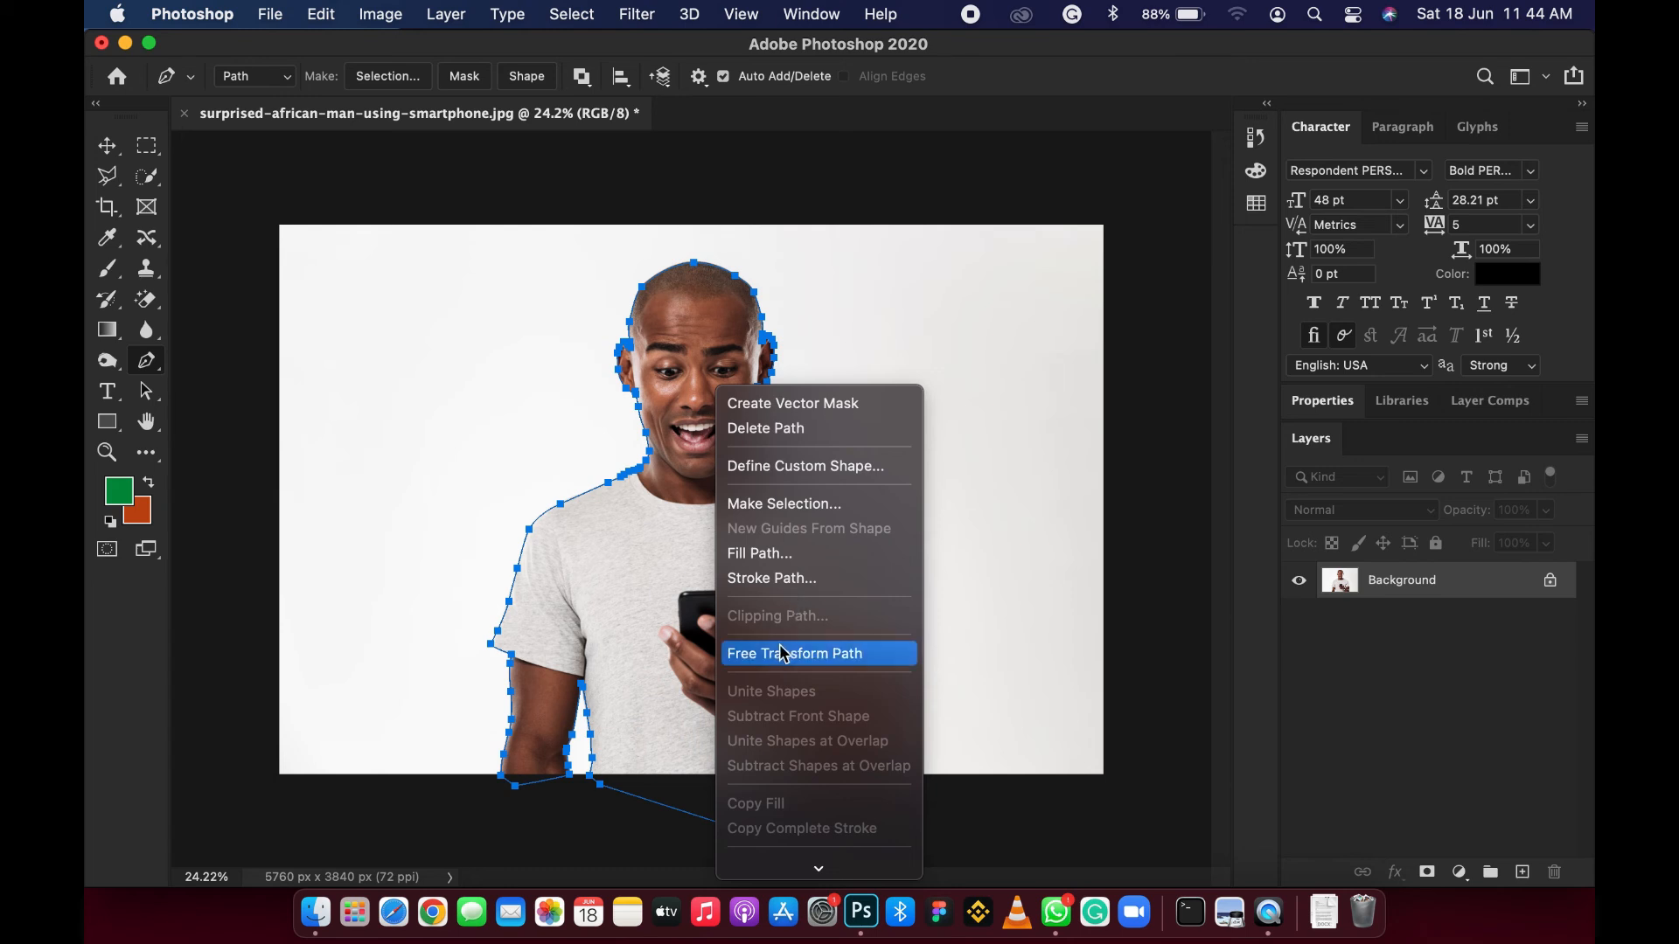
left_click(817, 504)
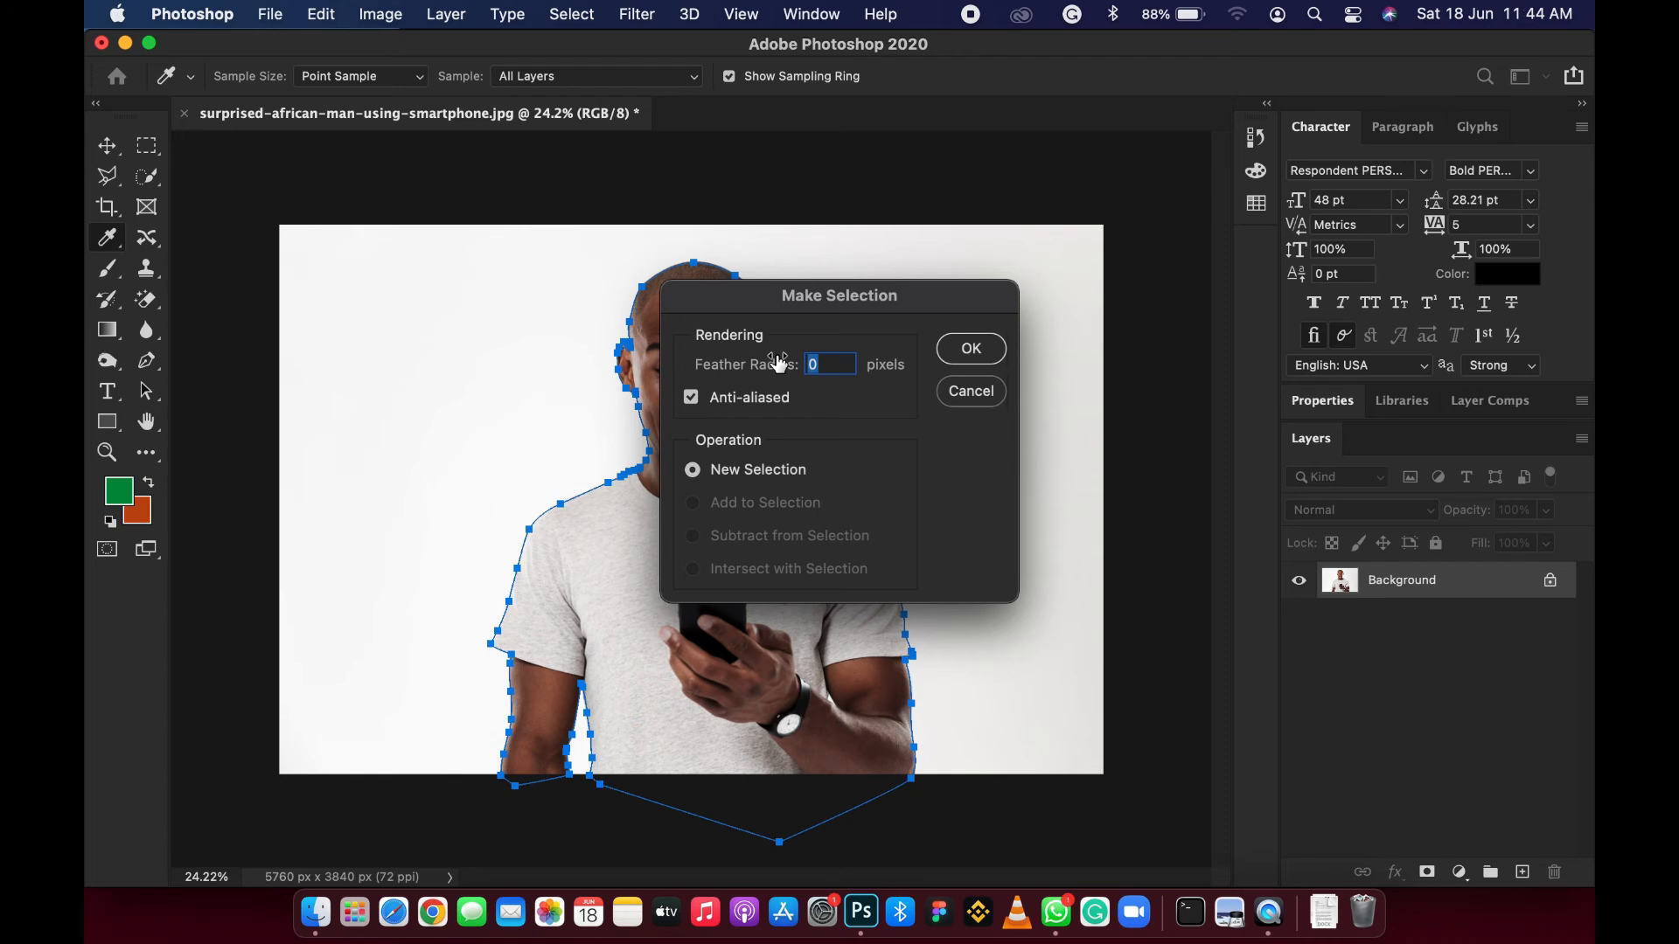
left_click(969, 349)
key("p")
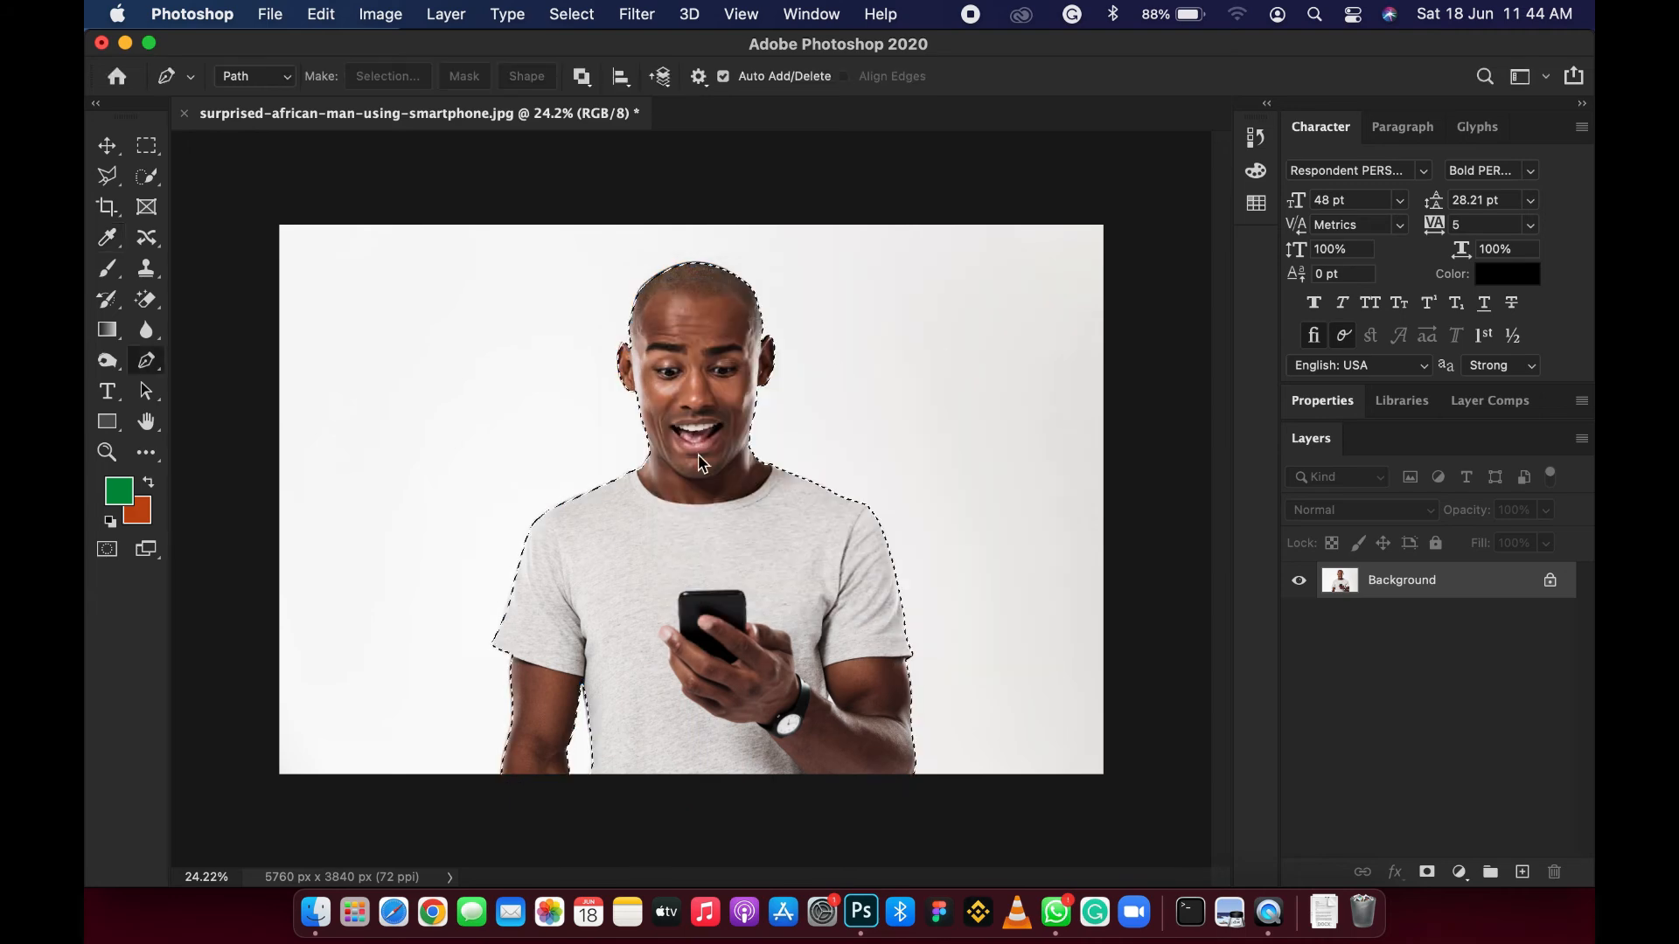
Step: Add a layer mask to the photo layer from the selection, hiding the white background around the man
scroll(754, 273, "up", 3)
scroll(753, 272, "down", 4)
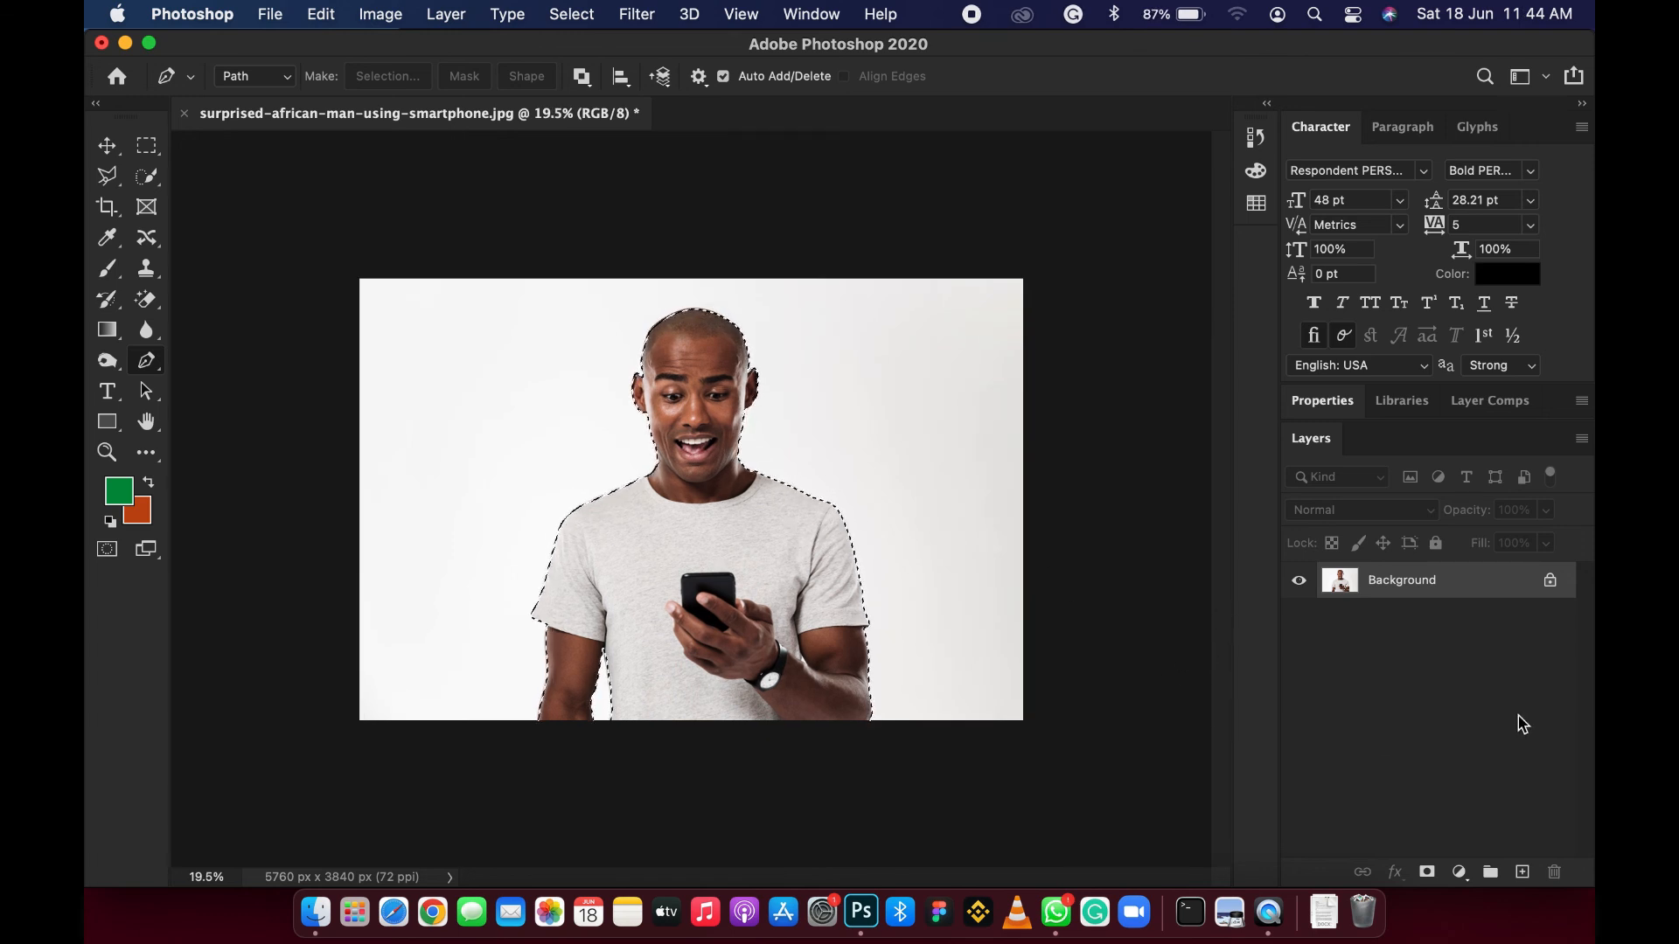
left_click(1426, 874)
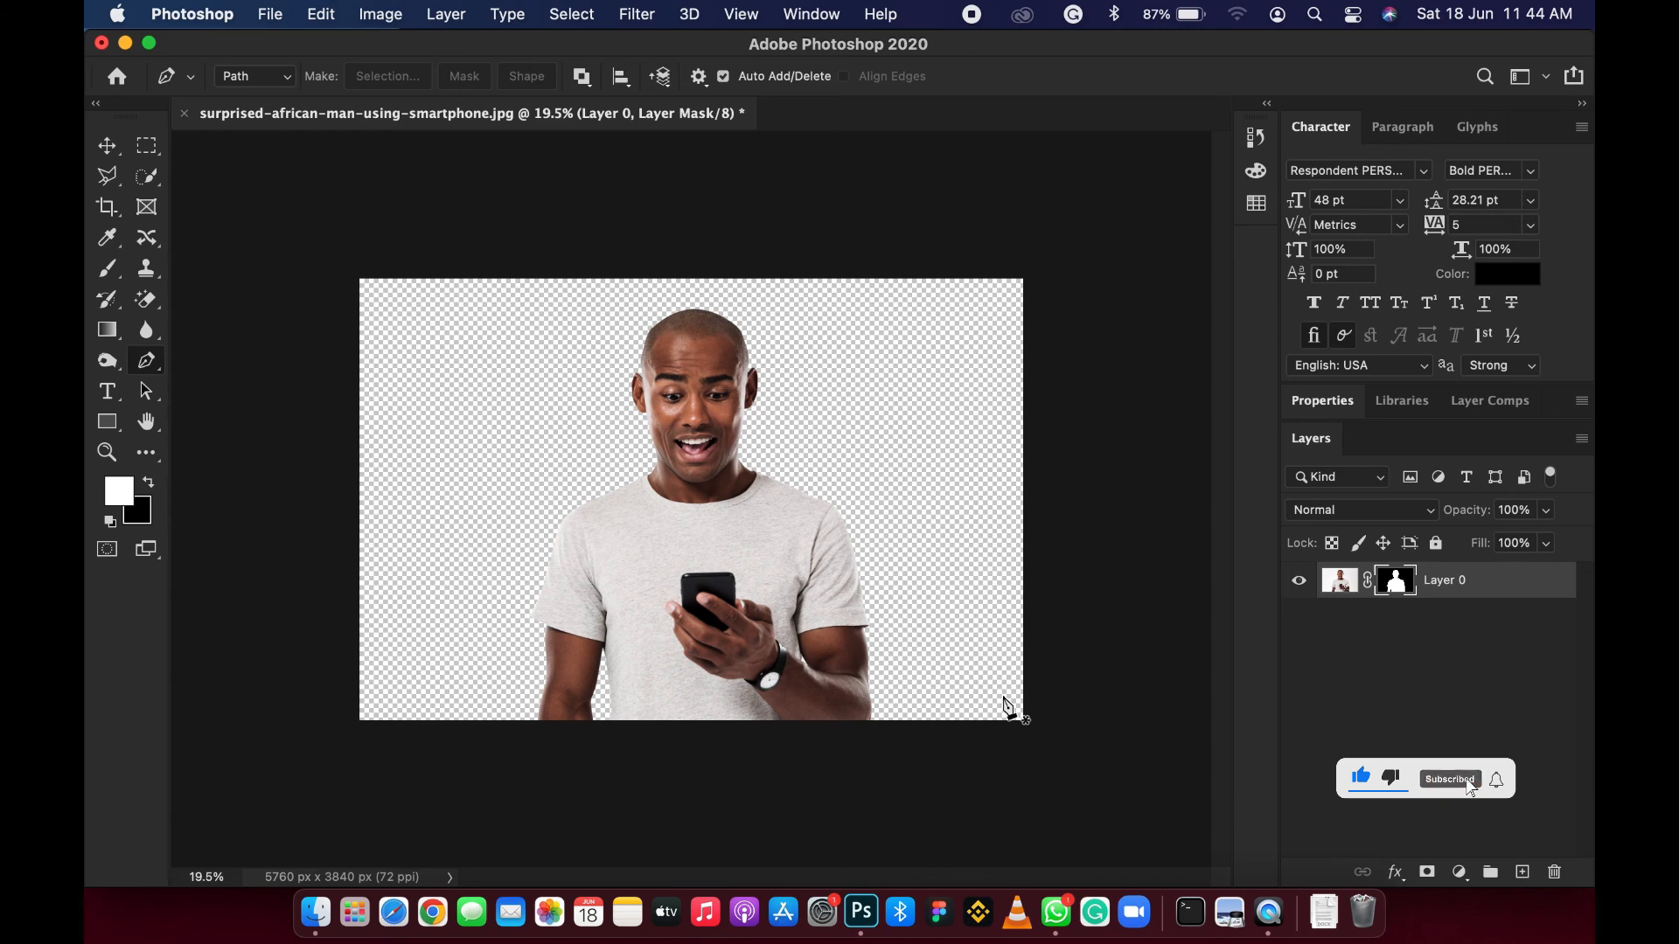
scroll(826, 485, "up", 2)
scroll(827, 486, "up", 5)
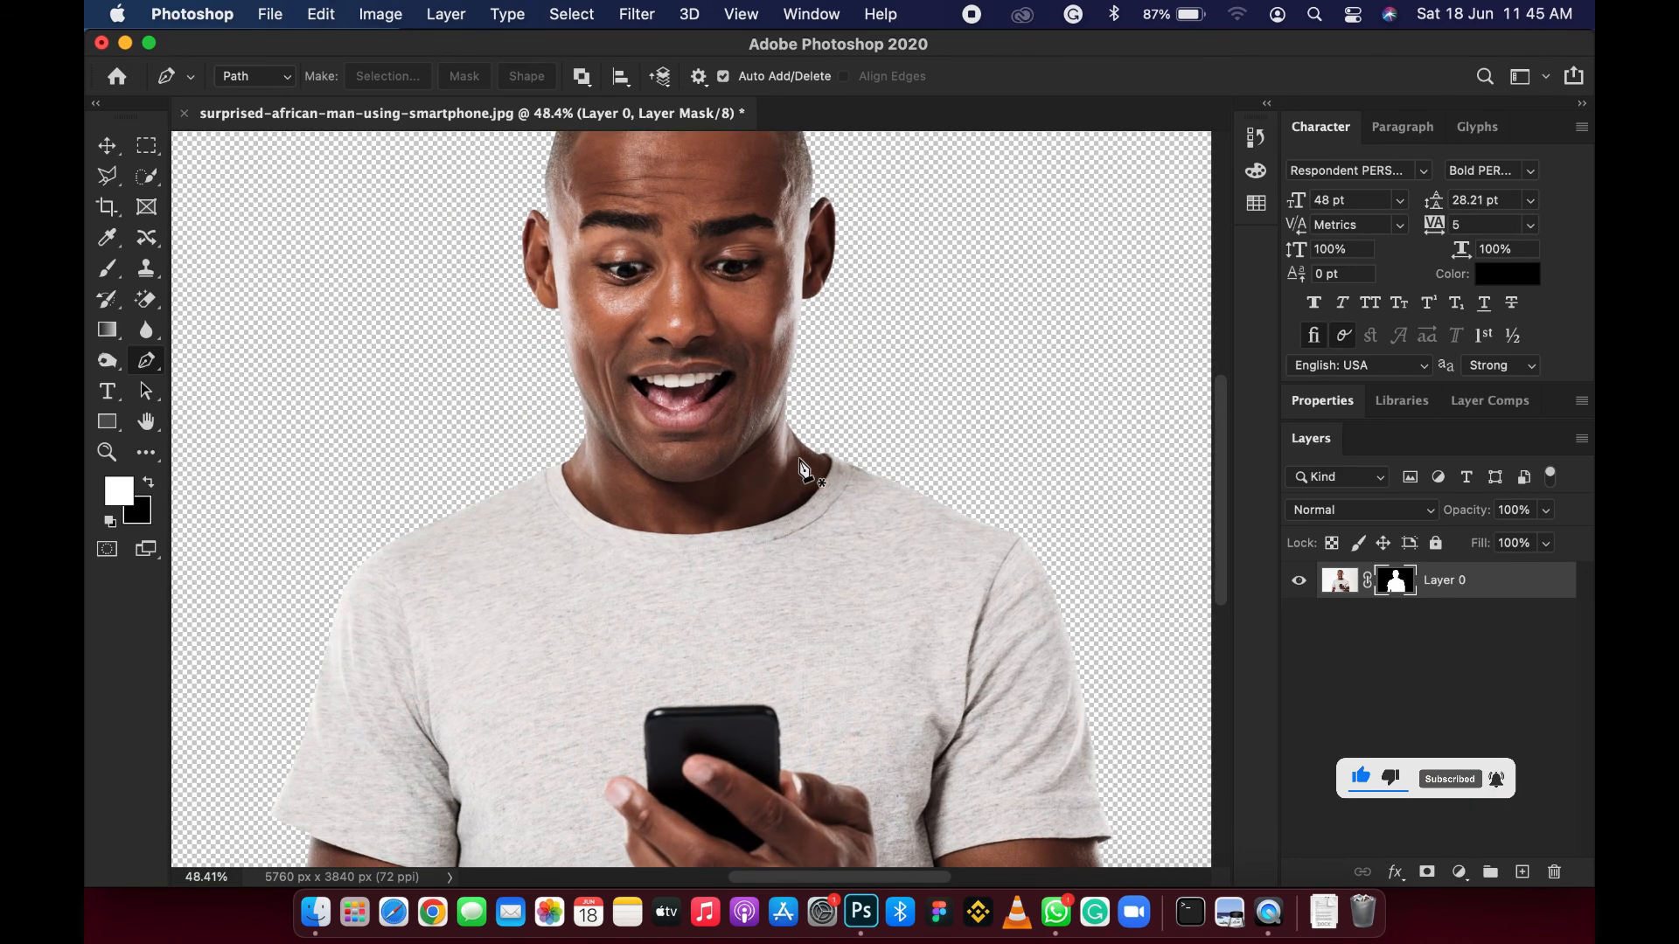
scroll(802, 467, "down", 3)
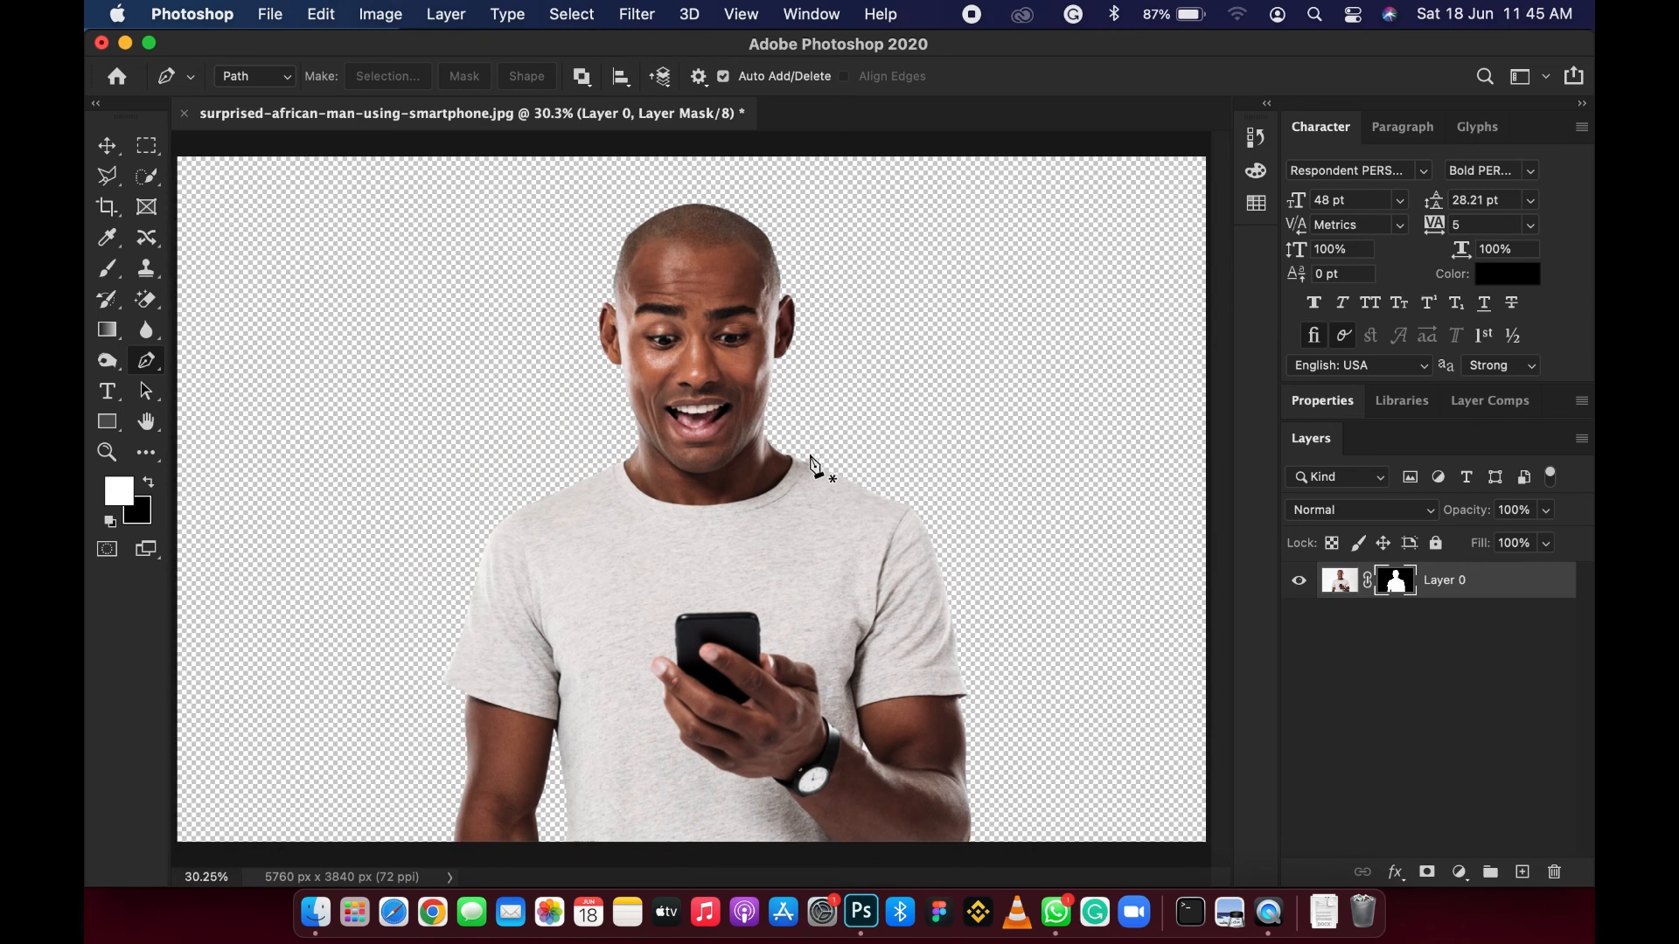
scroll(811, 464, "down", 1)
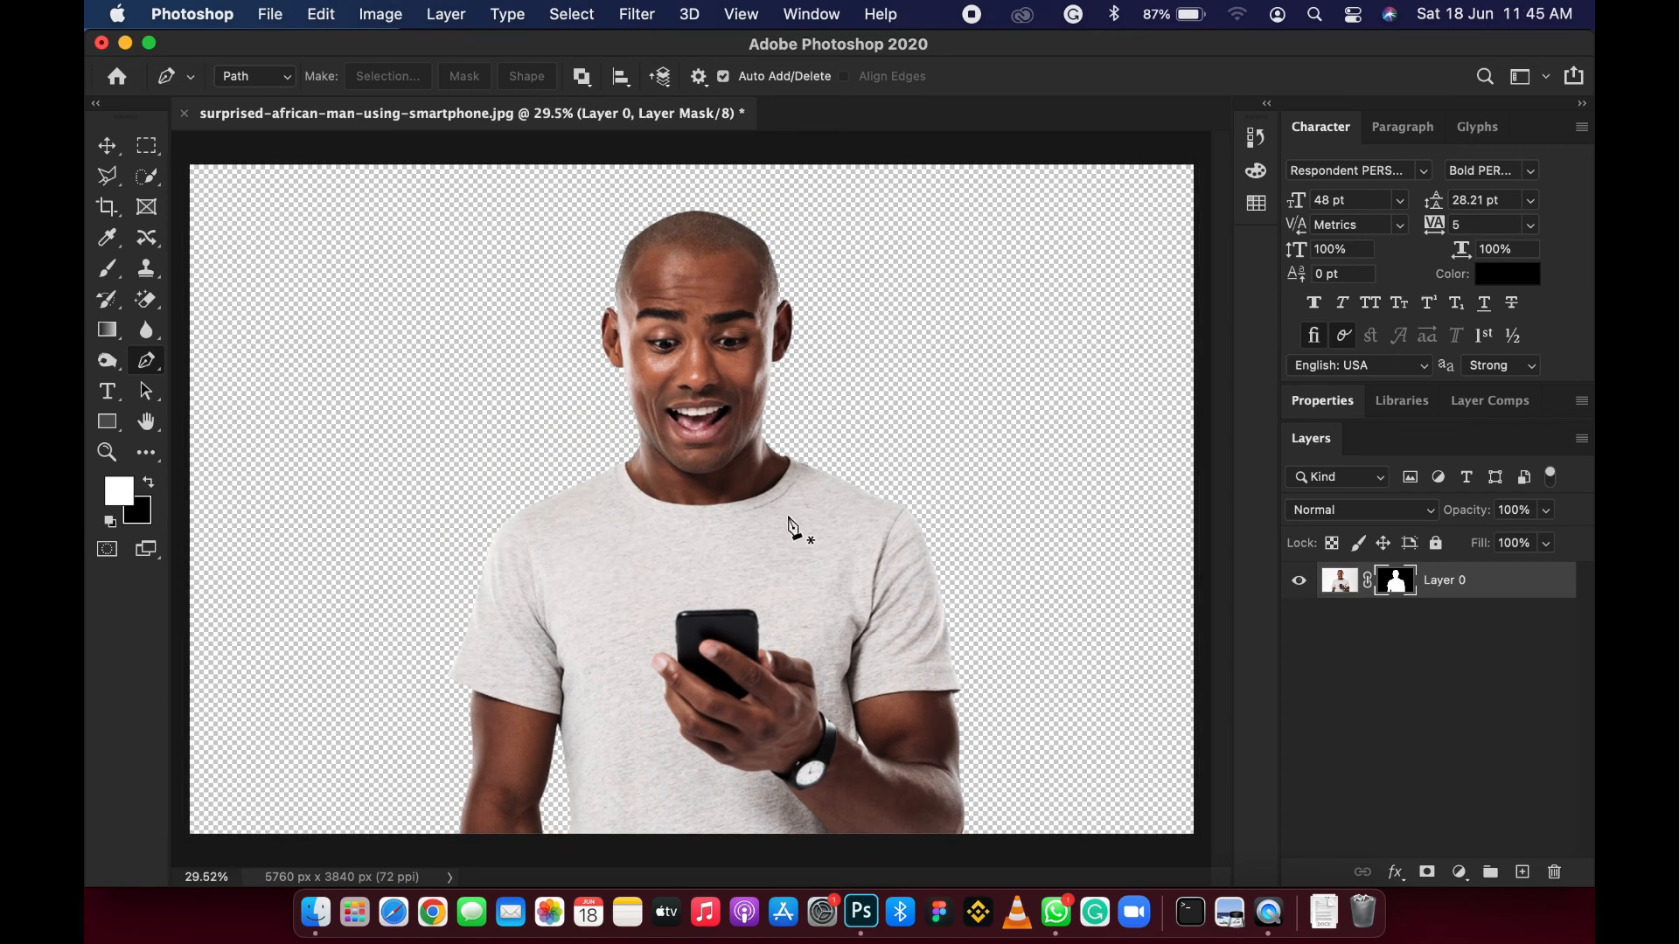
scroll(789, 523, "down", 1)
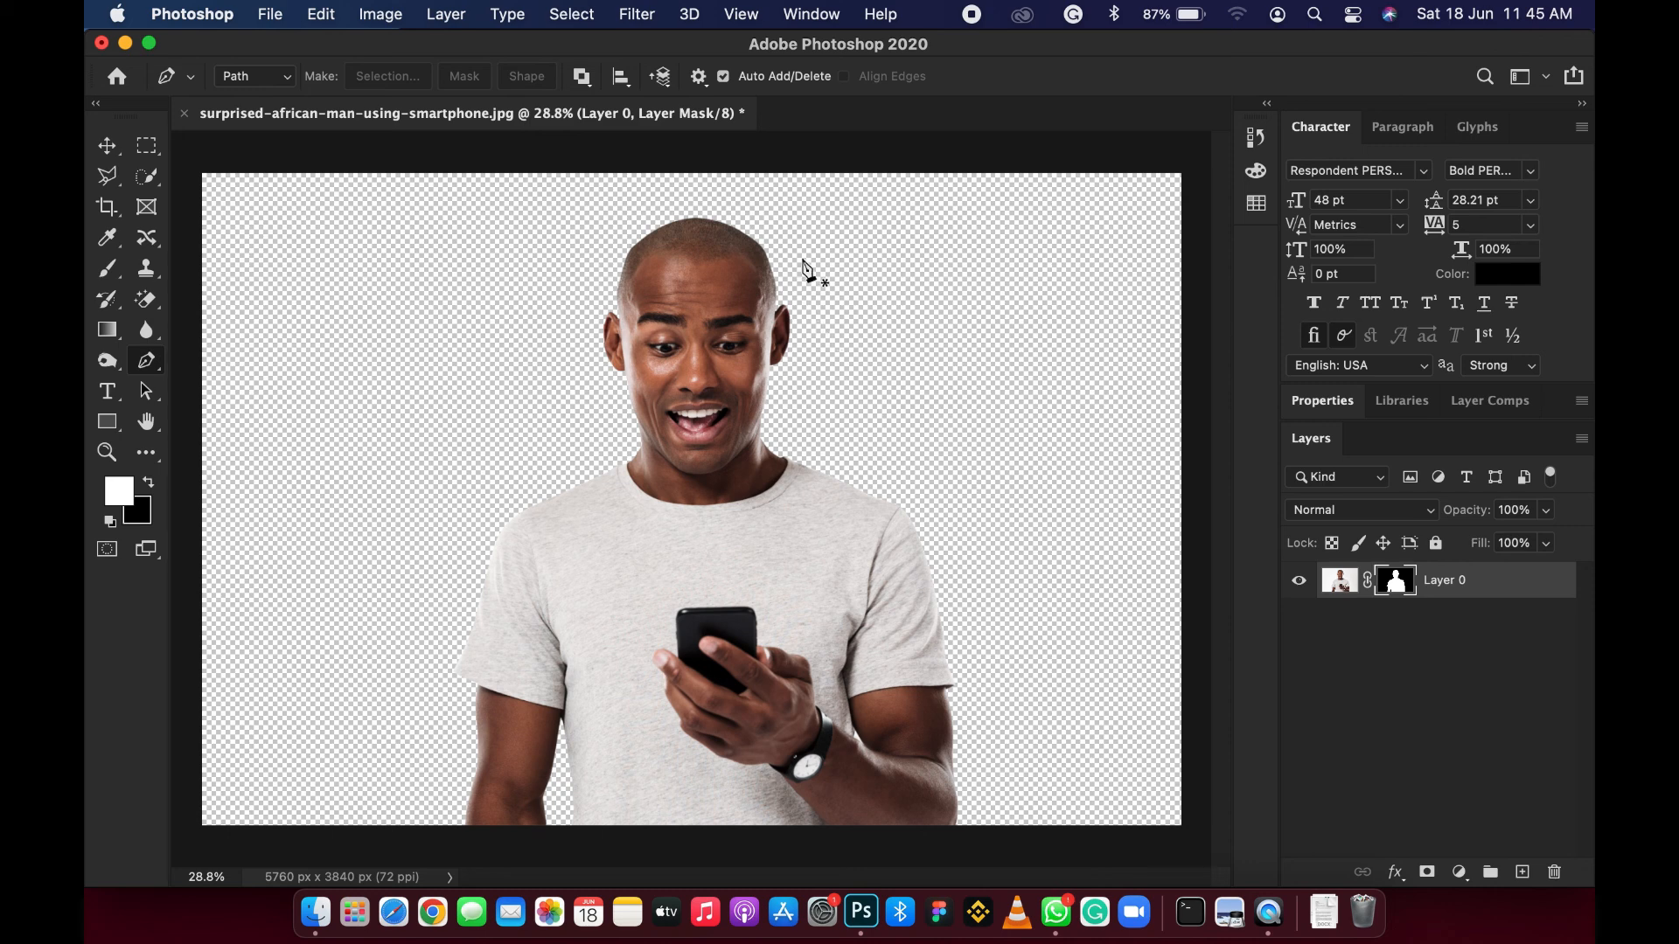
left_click(972, 15)
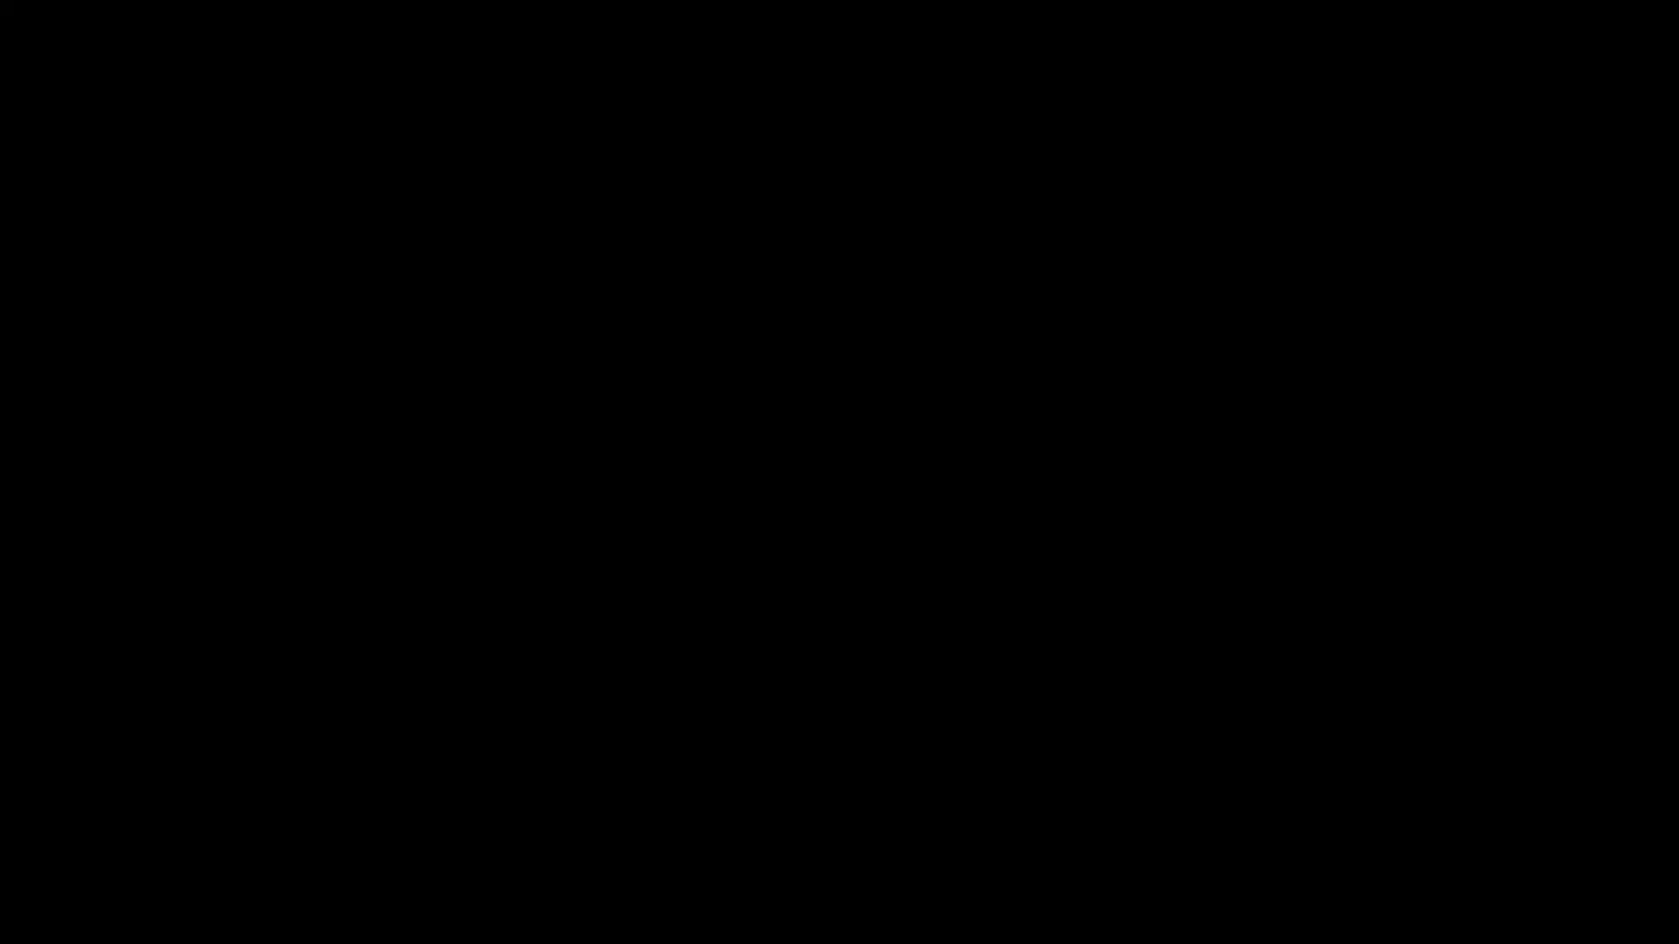